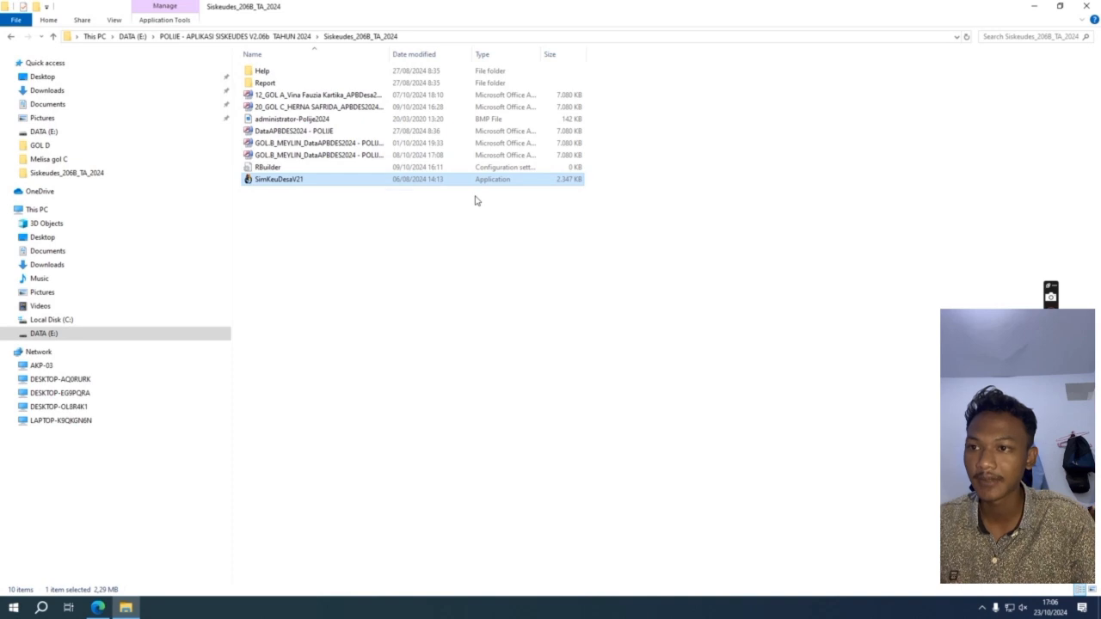
# Step: Launch SimKeuDesaV21 and select the group C APBDes 2024 .mdb as the data connection
pyautogui.click(341, 184)
pyautogui.doubleClick(359, 184)
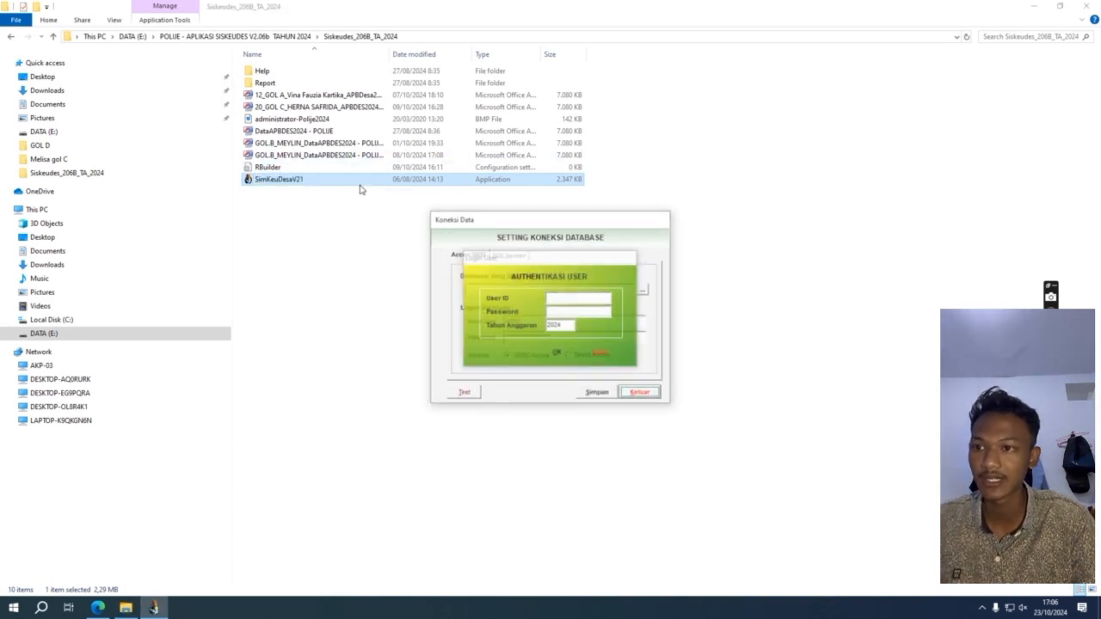
pyautogui.click(644, 290)
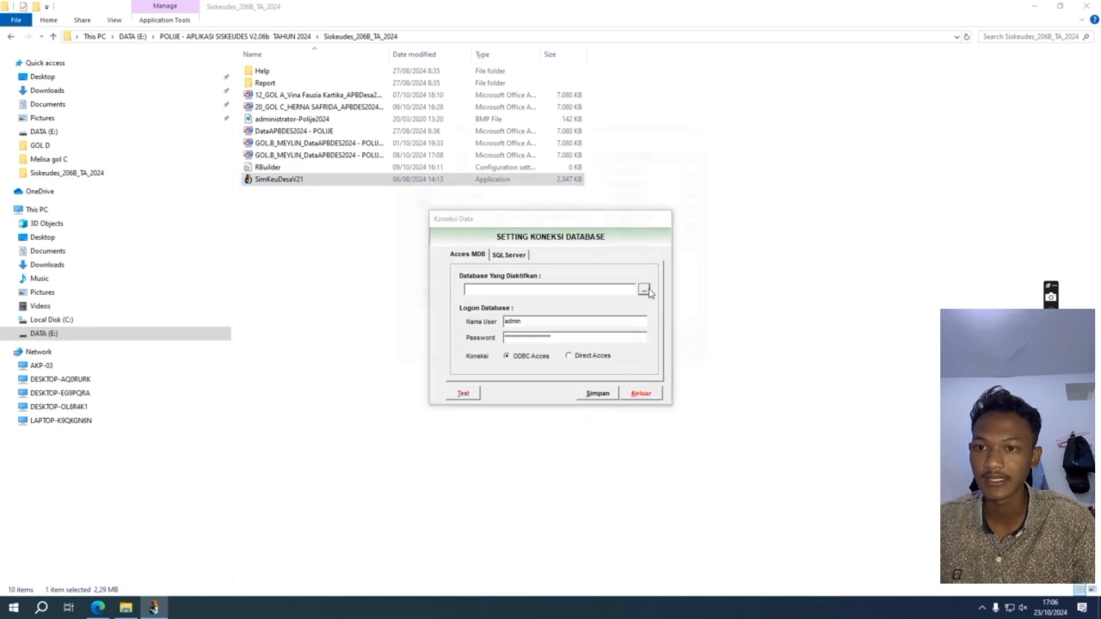
pyautogui.click(533, 216)
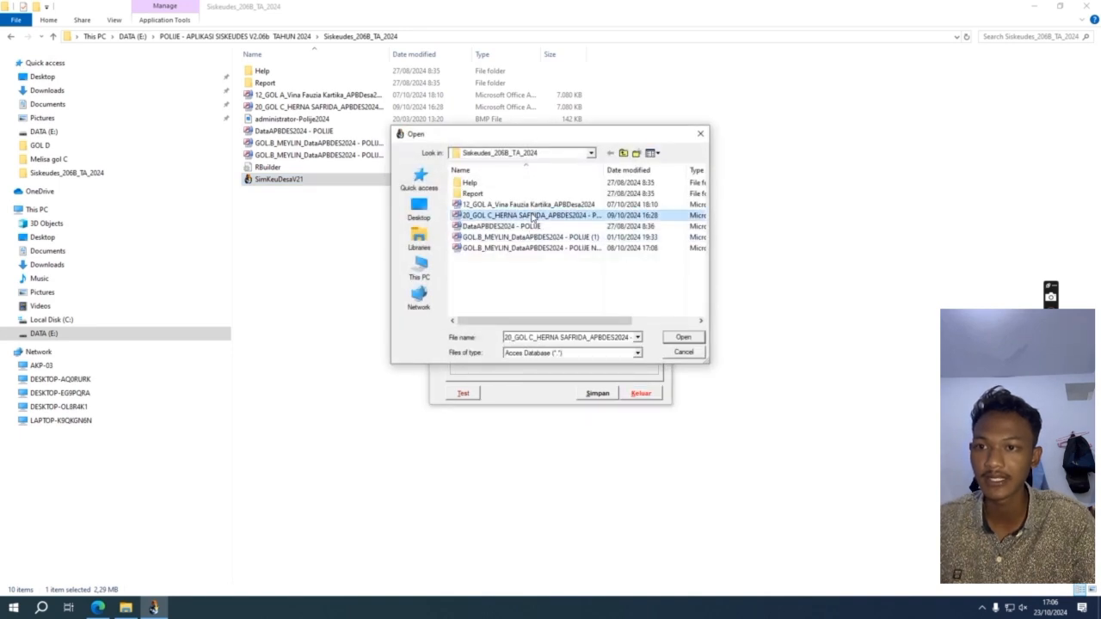
pyautogui.click(689, 339)
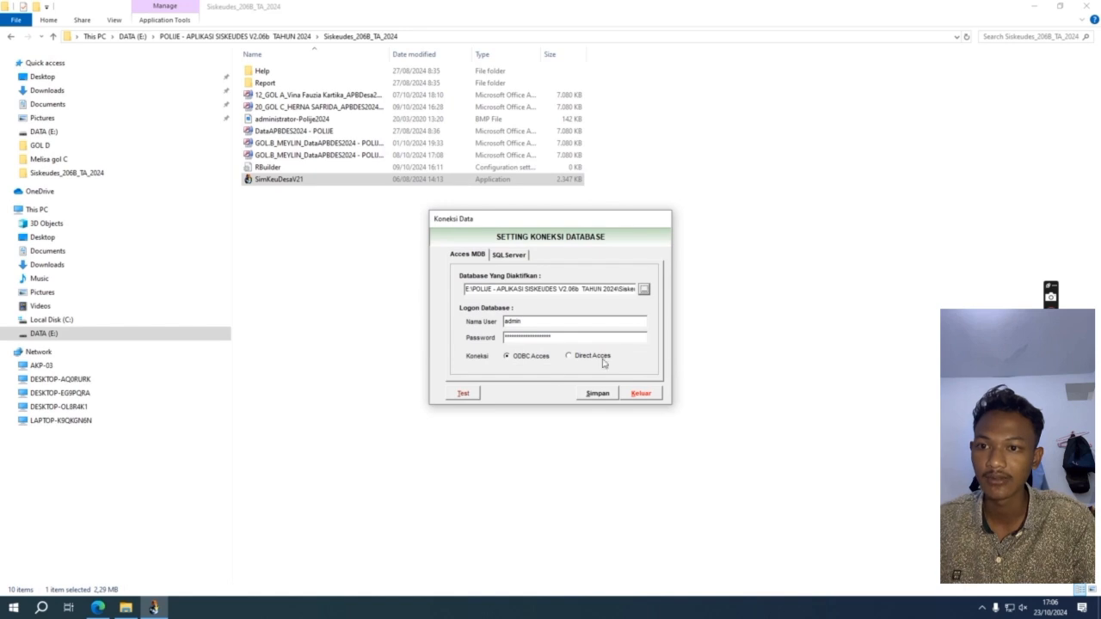
# Step: Test the database connection, then save the settings and let the application close
pyautogui.click(464, 394)
pyautogui.click(602, 342)
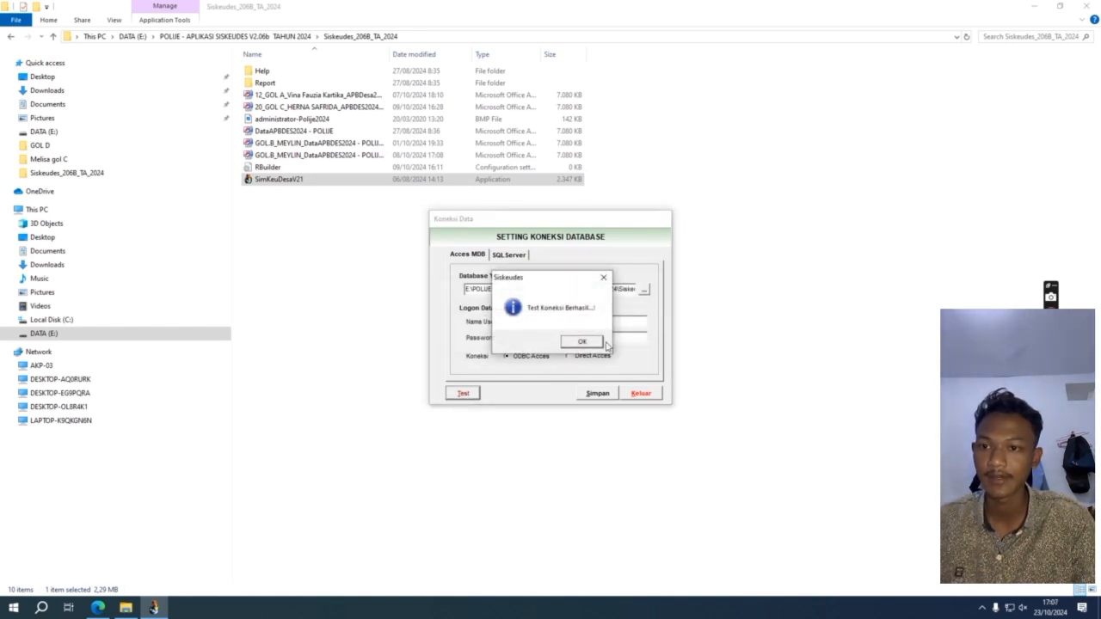
pyautogui.click(601, 342)
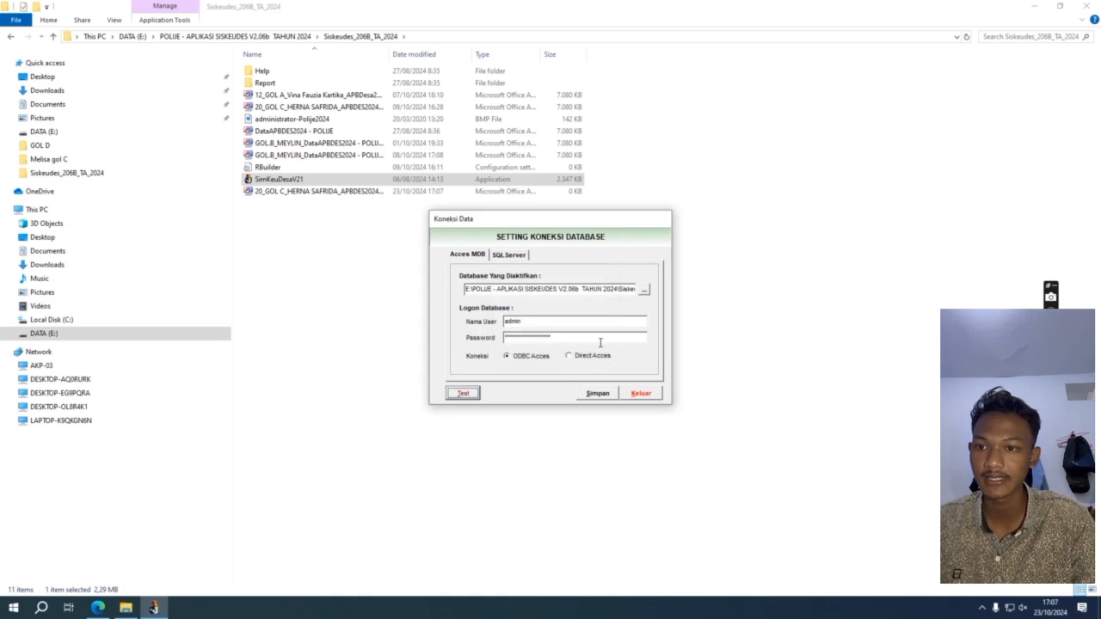
pyautogui.click(609, 394)
pyautogui.click(567, 345)
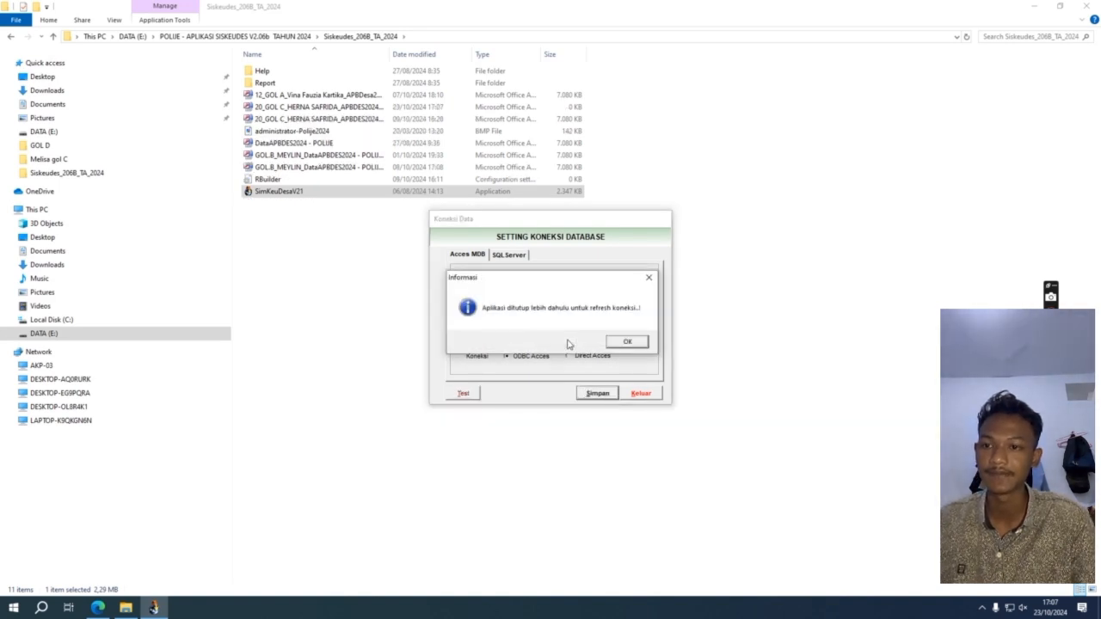
pyautogui.click(616, 343)
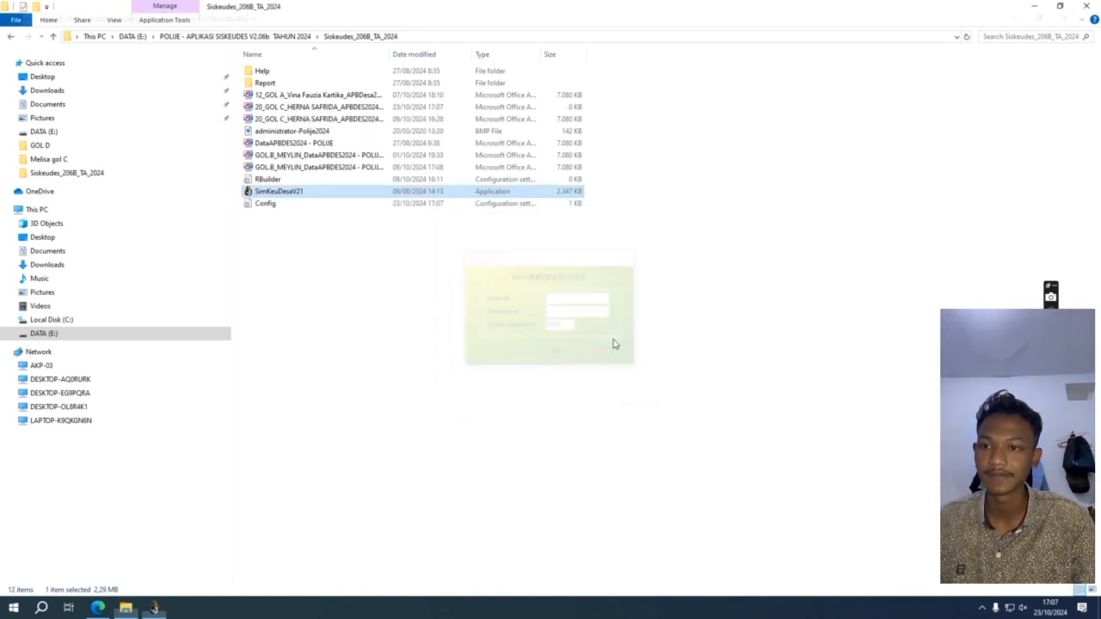
# Step: Relaunch SimKeuDesaV21 and log in with the user ID and password for Tahun Anggaran 2024
pyautogui.doubleClick(408, 192)
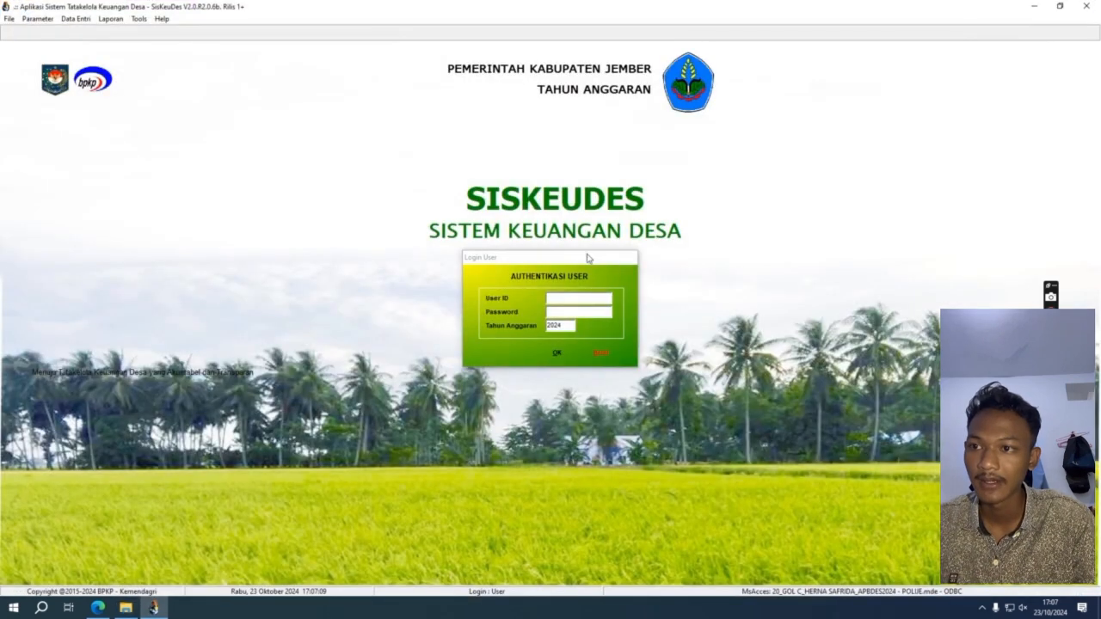
pyautogui.click(581, 299)
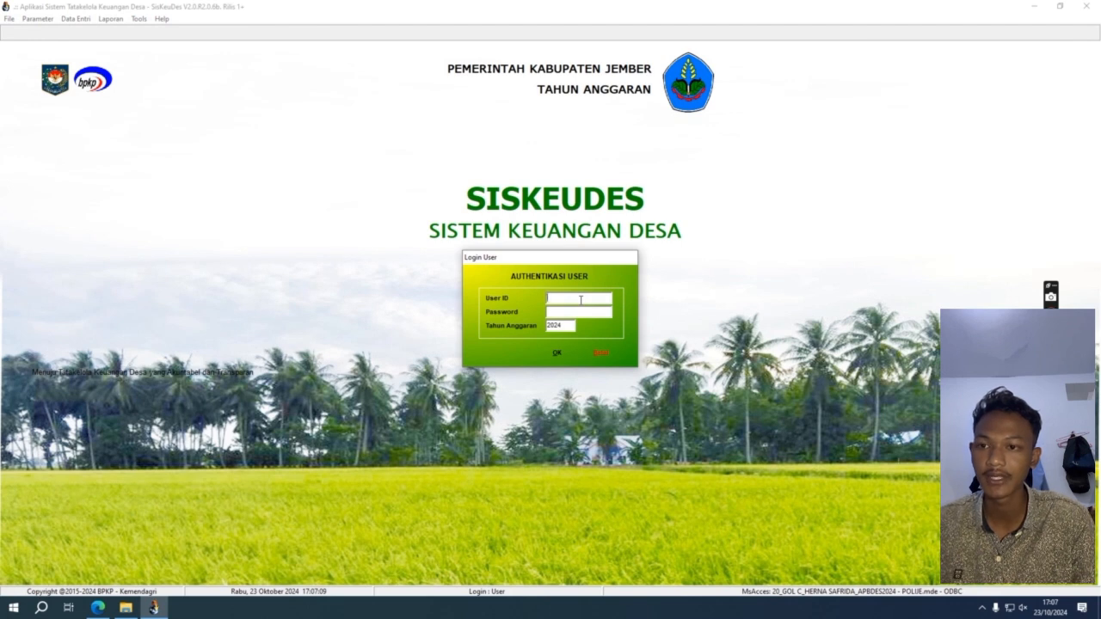
pyautogui.write('a')
pyautogui.write('OLONGAN C')
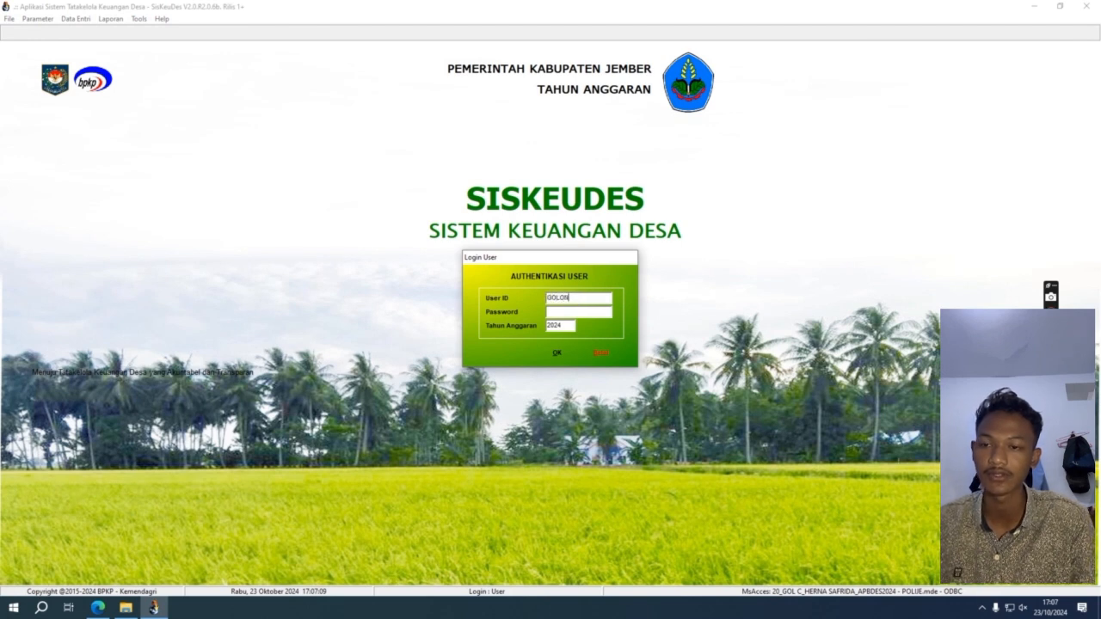
pyautogui.click(585, 311)
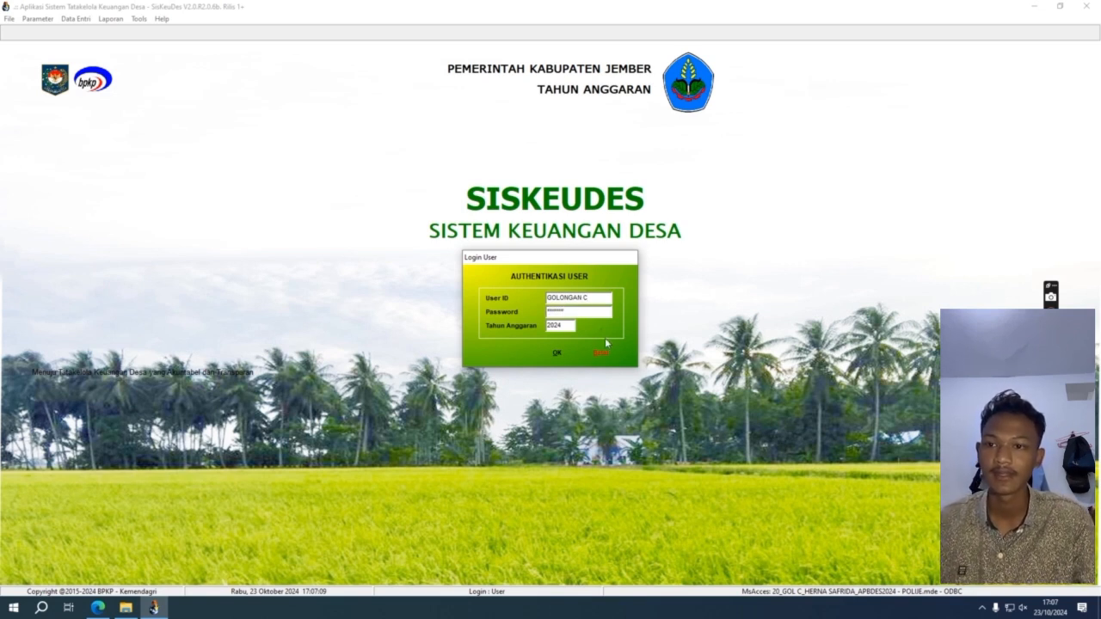
pyautogui.click(555, 353)
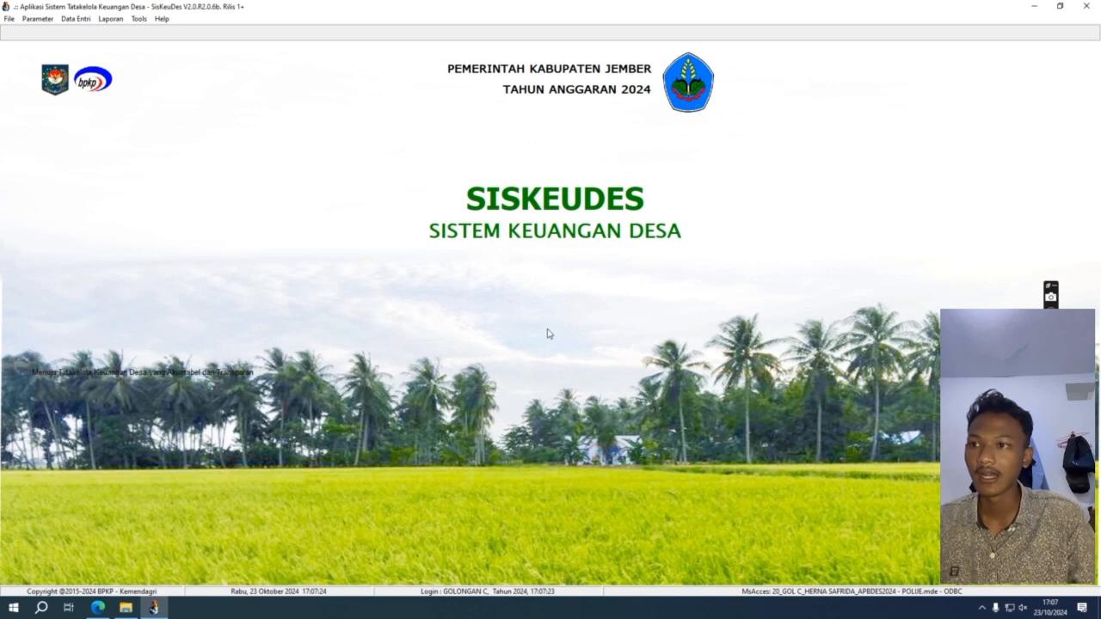
# Step: Open the Data Umum dan RPJM Desa planning window and display the Data Umum Desa form
pyautogui.click(70, 19)
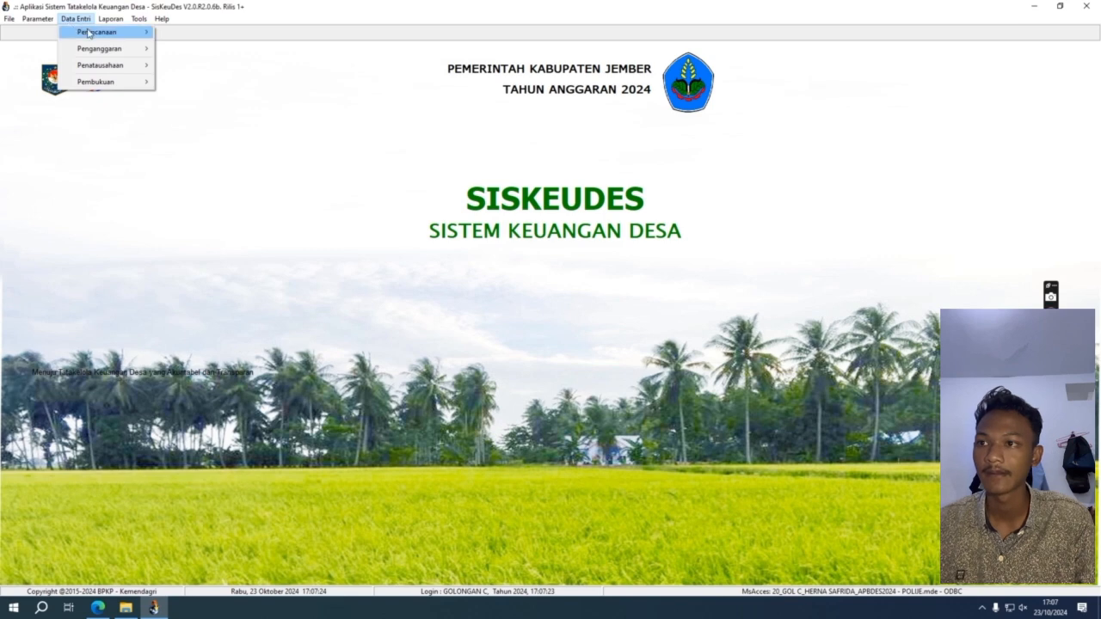
pyautogui.moveTo(89, 33)
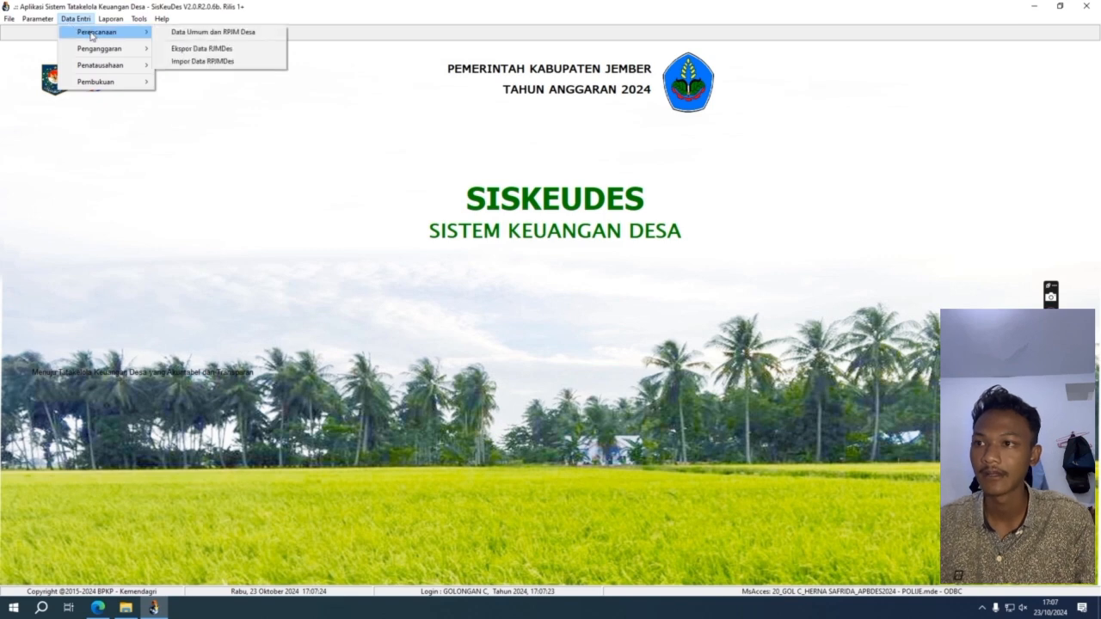
pyautogui.click(180, 32)
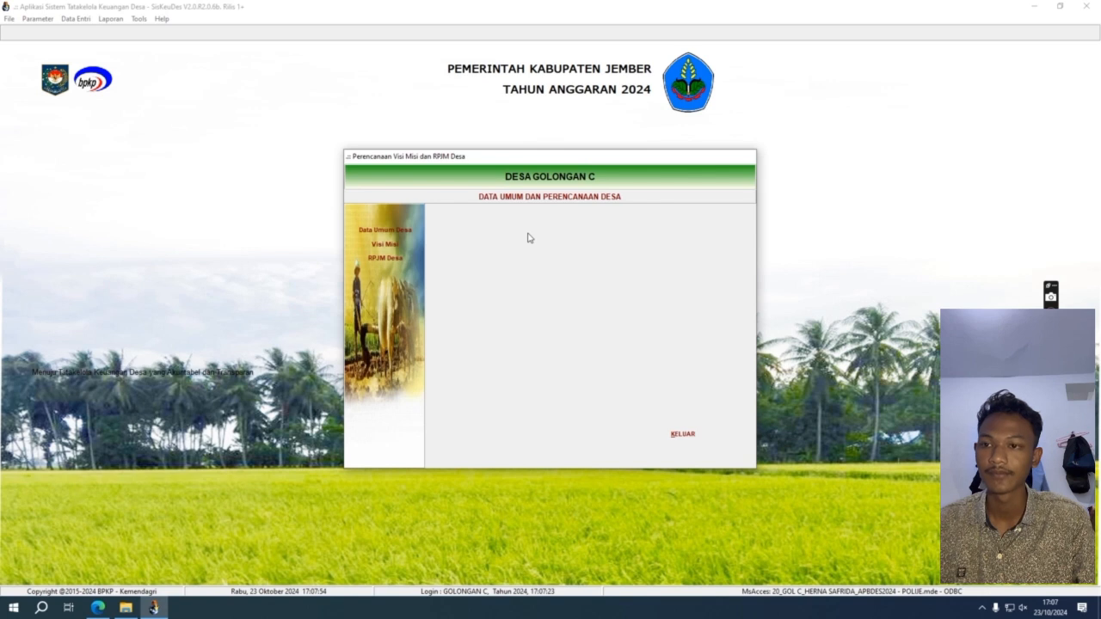
pyautogui.click(416, 230)
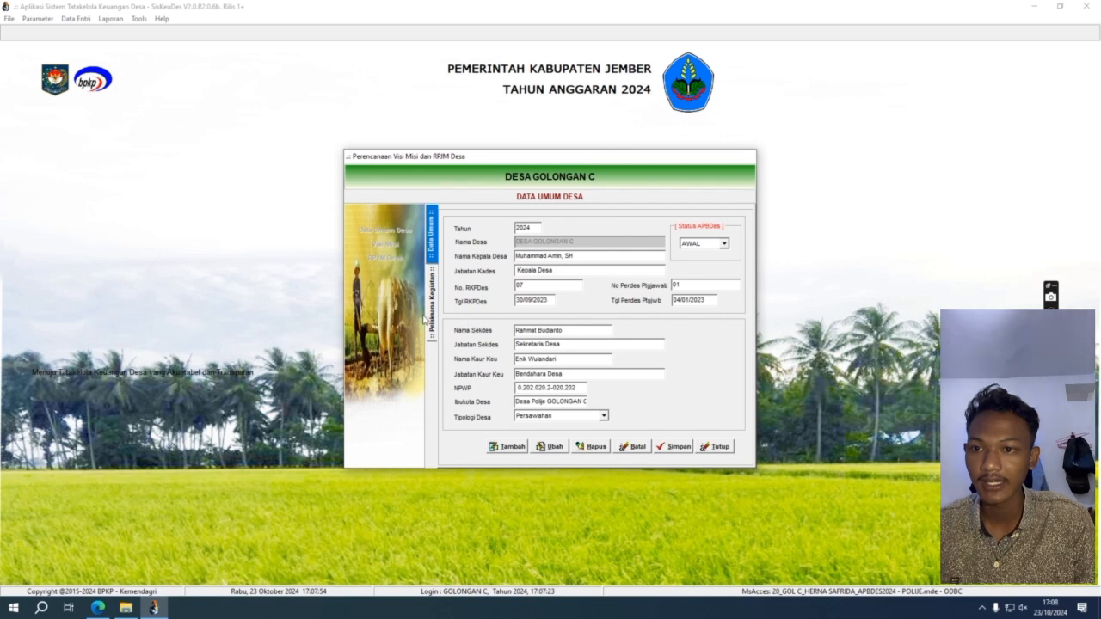
# Step: Save the Data Umum Desa record, try then cancel implementer row 07, and close the form
pyautogui.click(518, 449)
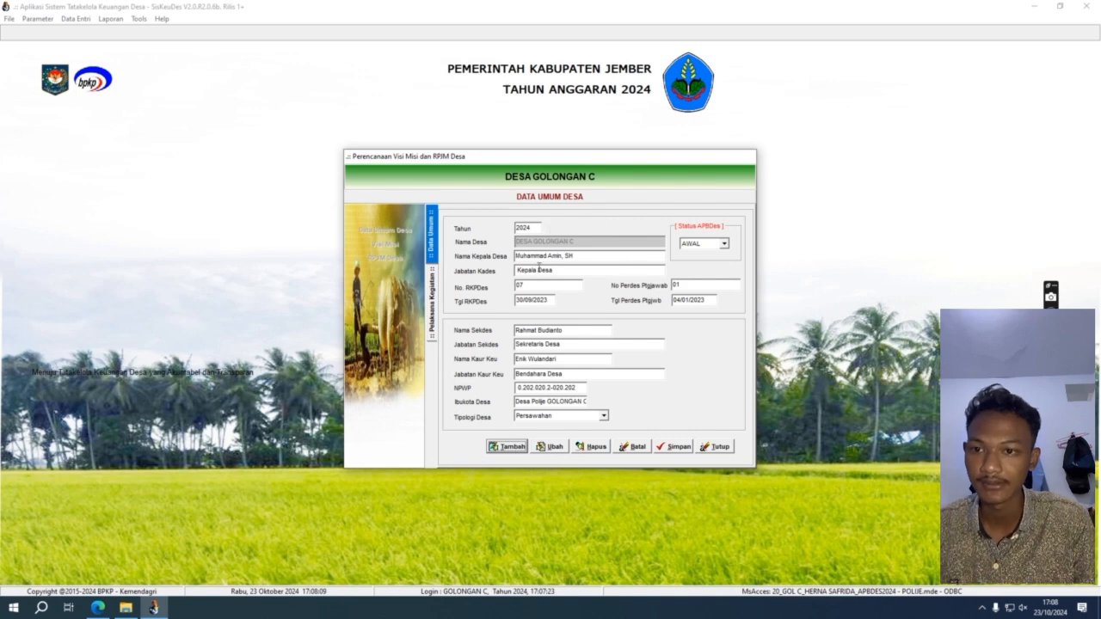
pyautogui.click(673, 449)
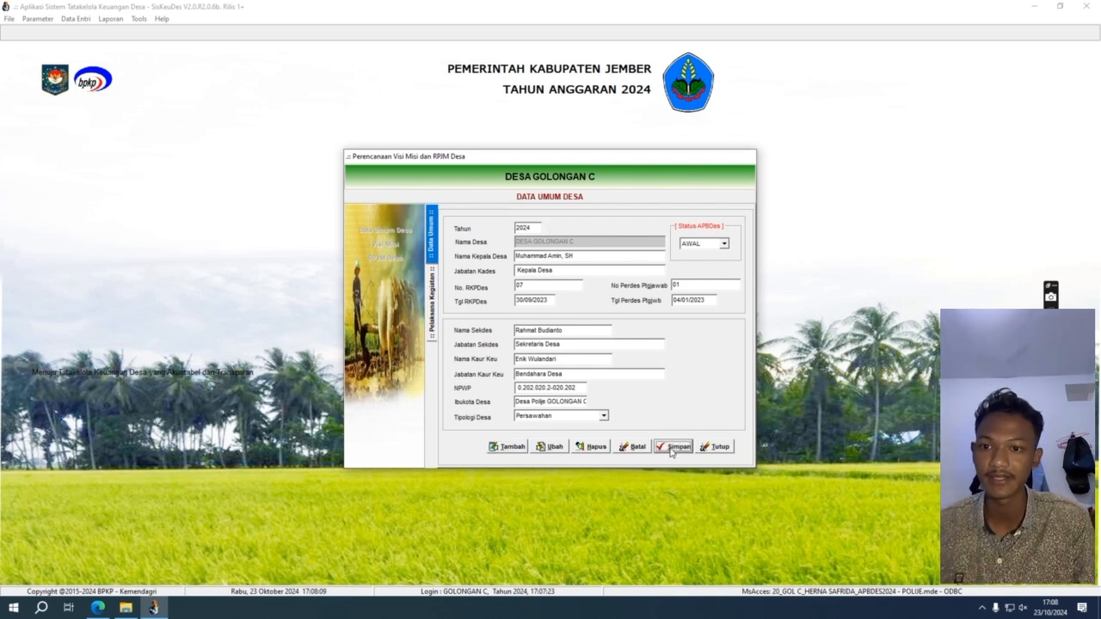
pyautogui.click(433, 332)
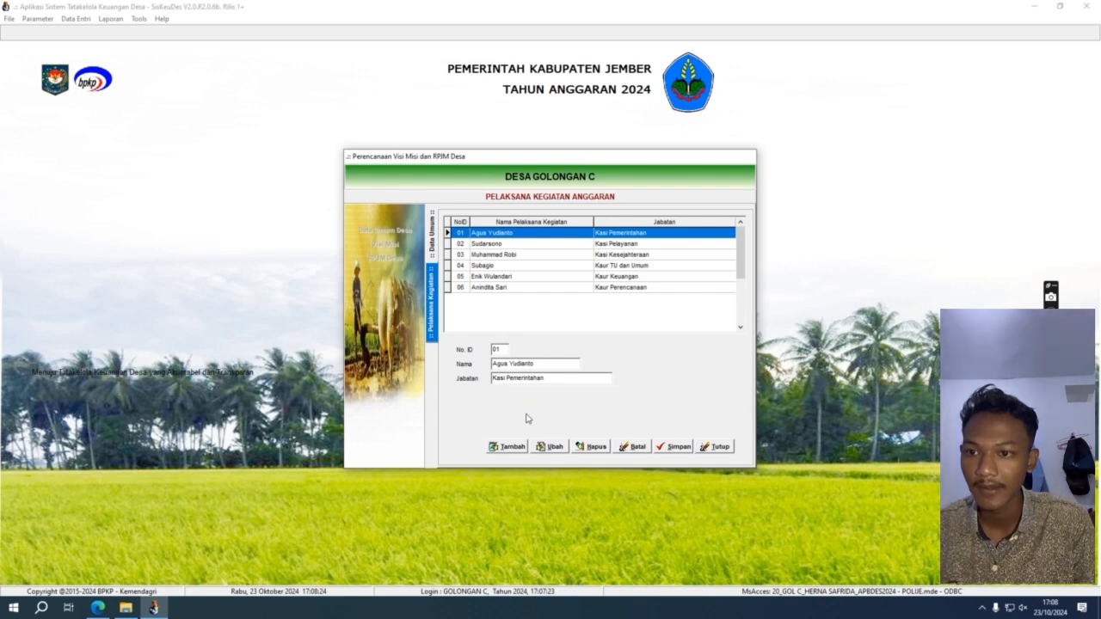
pyautogui.click(514, 448)
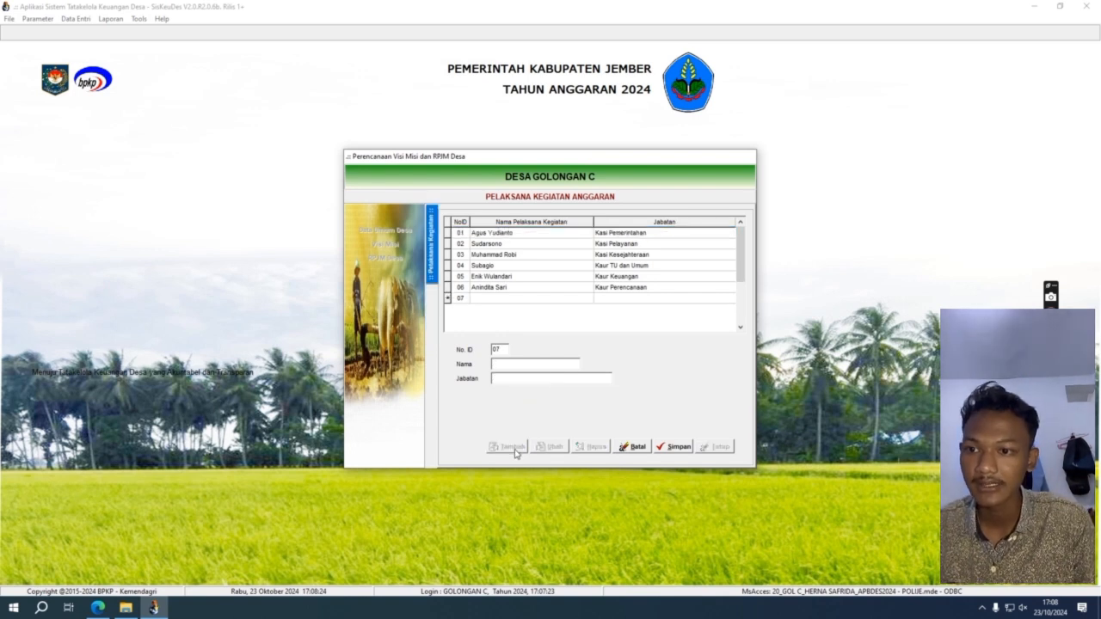
pyautogui.click(666, 449)
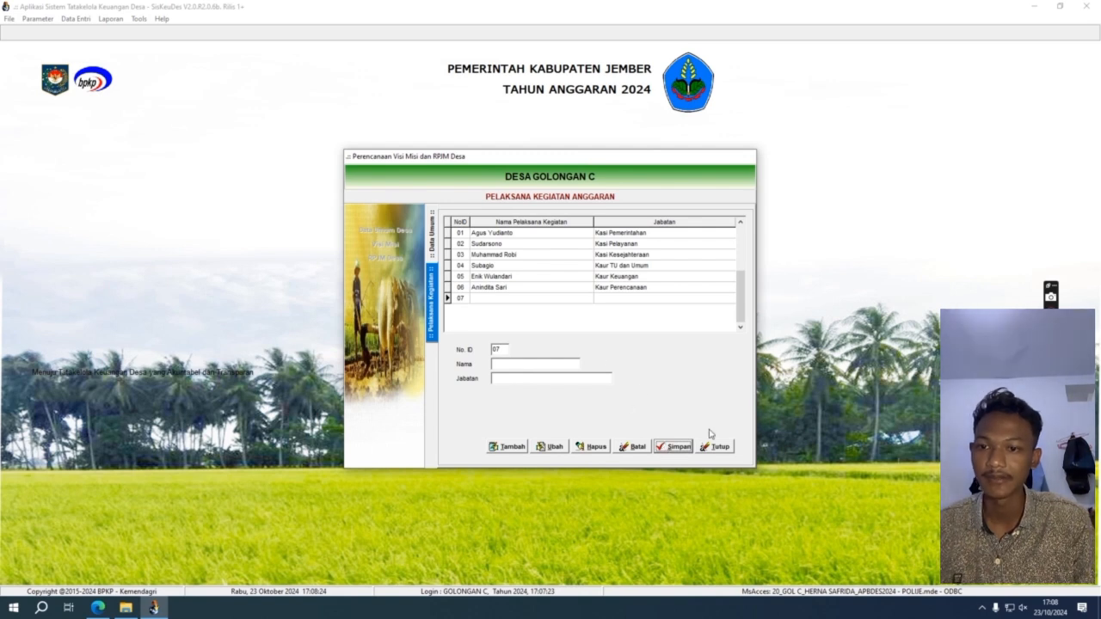
pyautogui.click(626, 450)
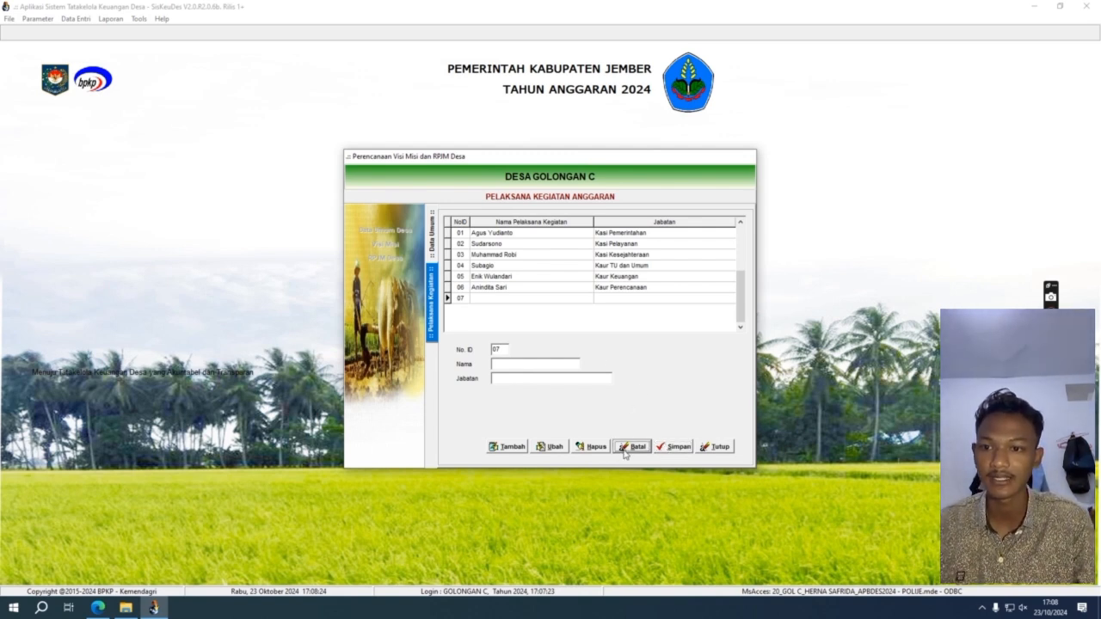
pyautogui.click(720, 448)
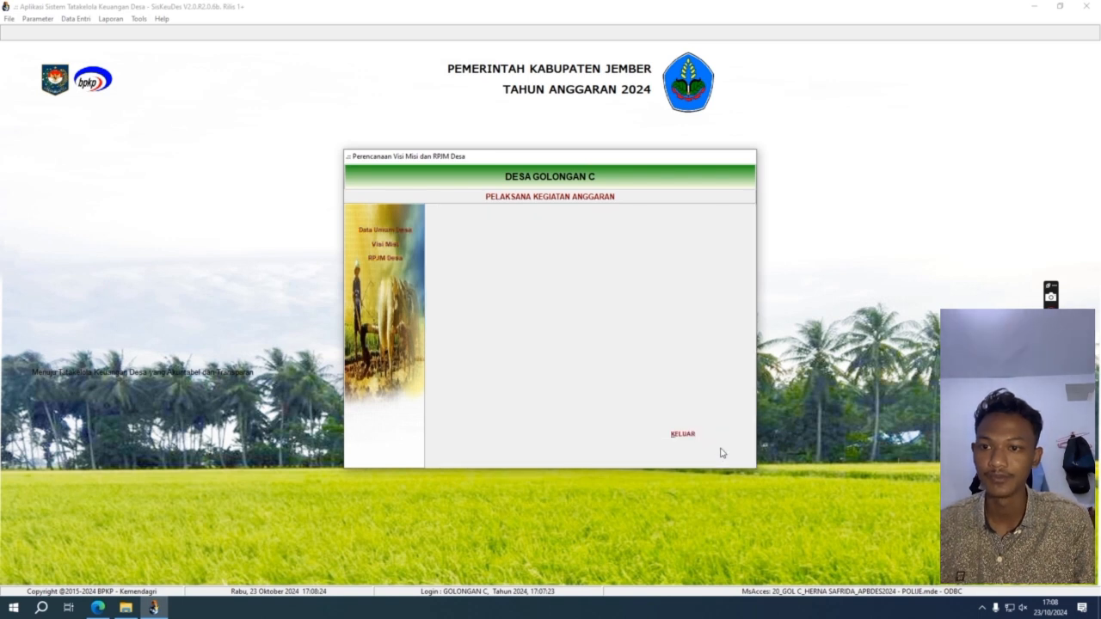
# Step: In Visi Misi data, abandon a code-less new mission, then view mission 03's goals and goal 06's targets
pyautogui.click(401, 248)
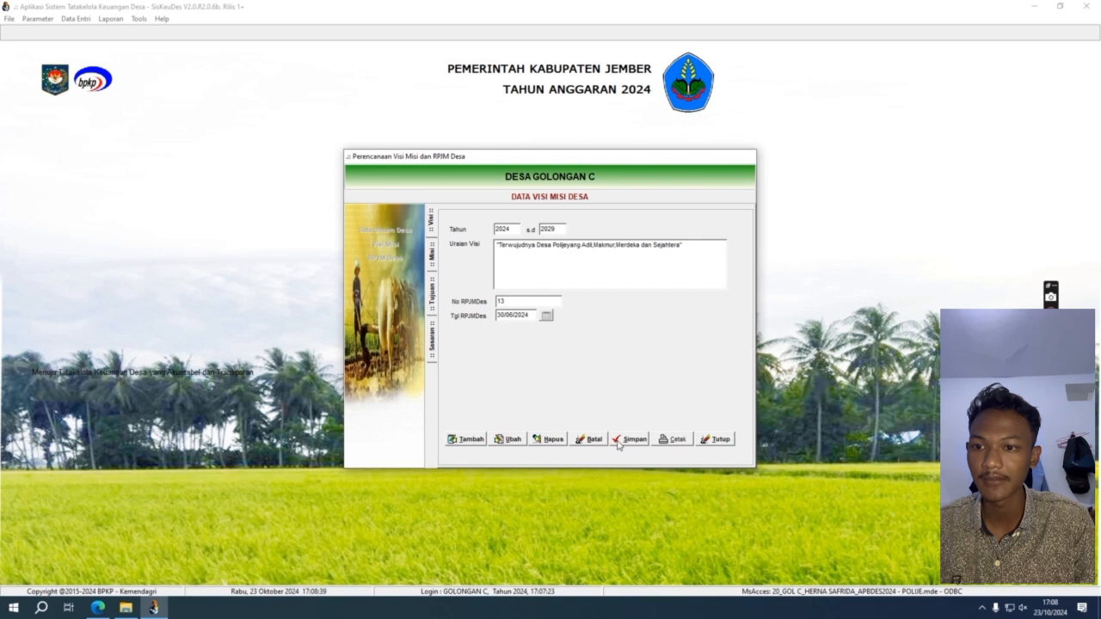
pyautogui.click(433, 264)
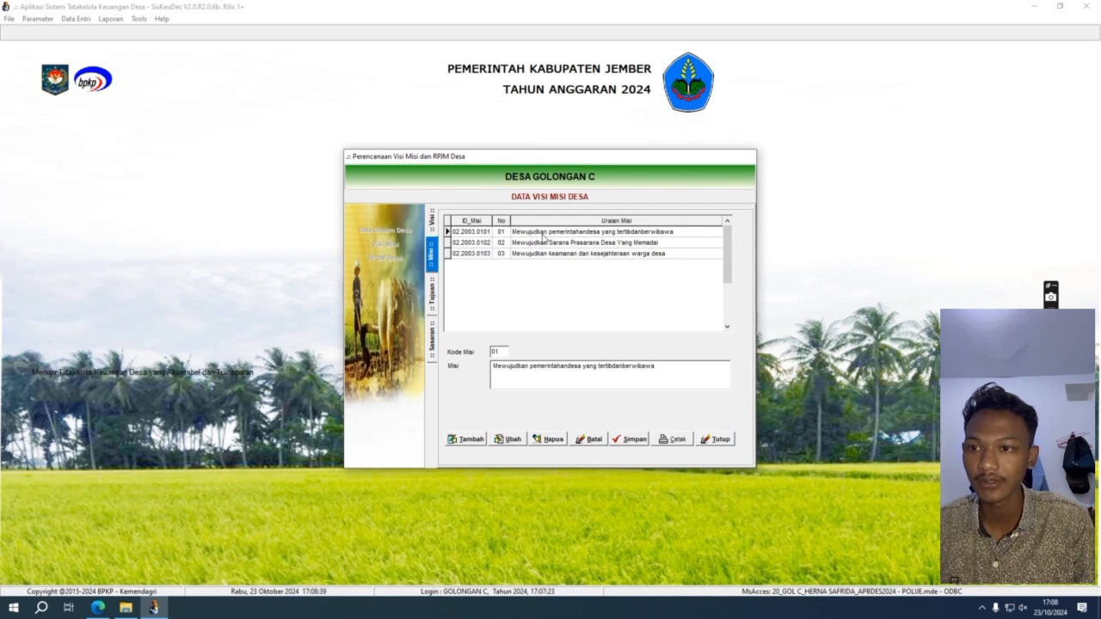
pyautogui.click(469, 439)
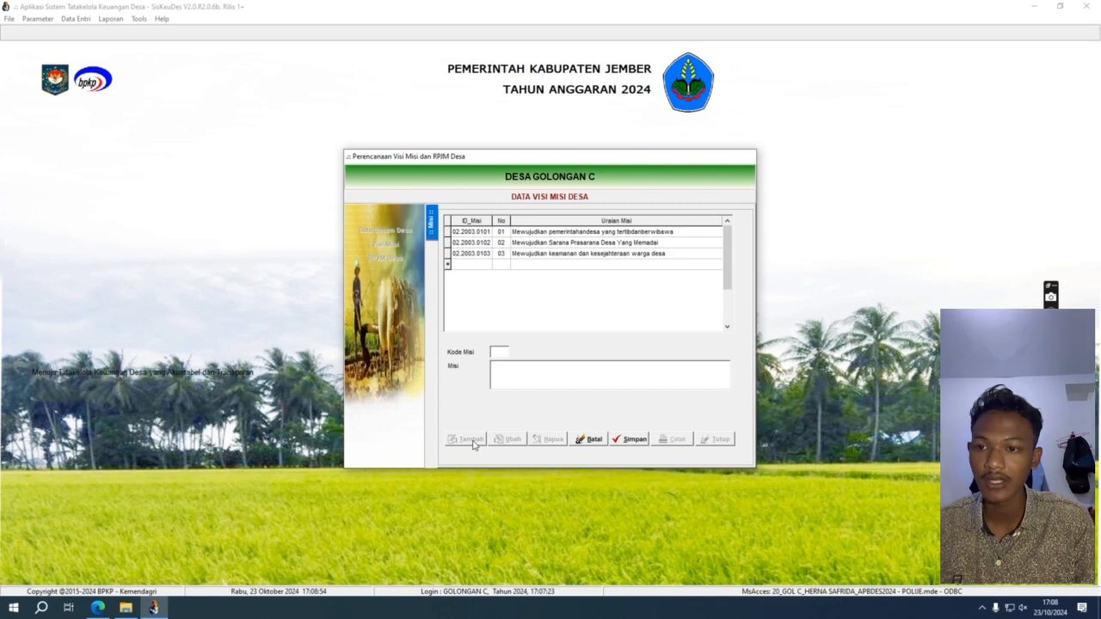
pyautogui.click(628, 446)
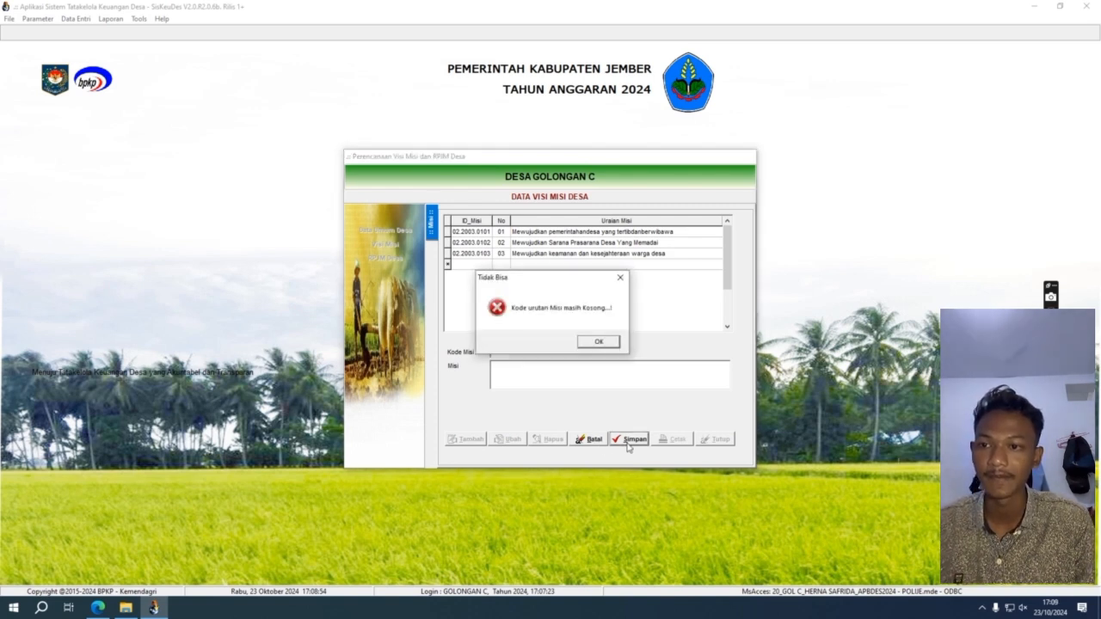
pyautogui.click(601, 342)
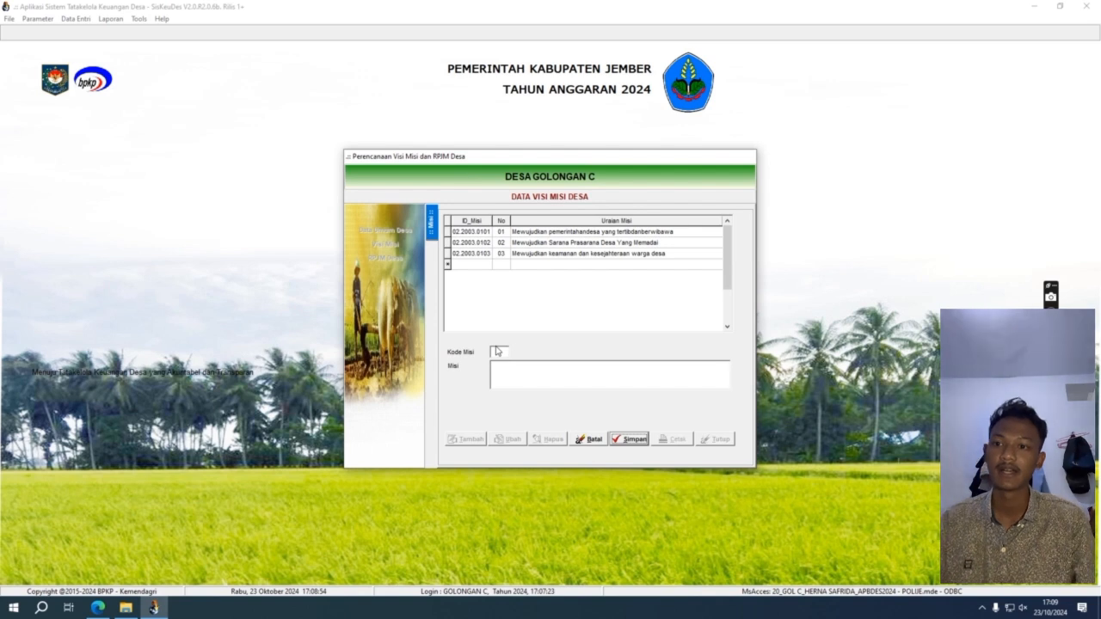
pyautogui.click(601, 441)
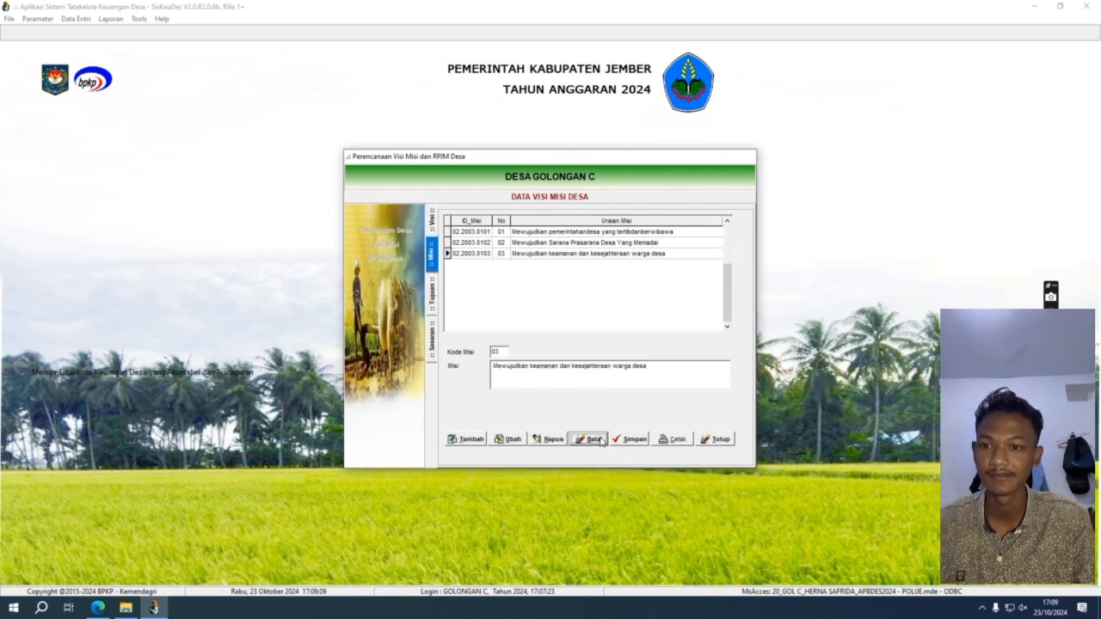
pyautogui.click(431, 312)
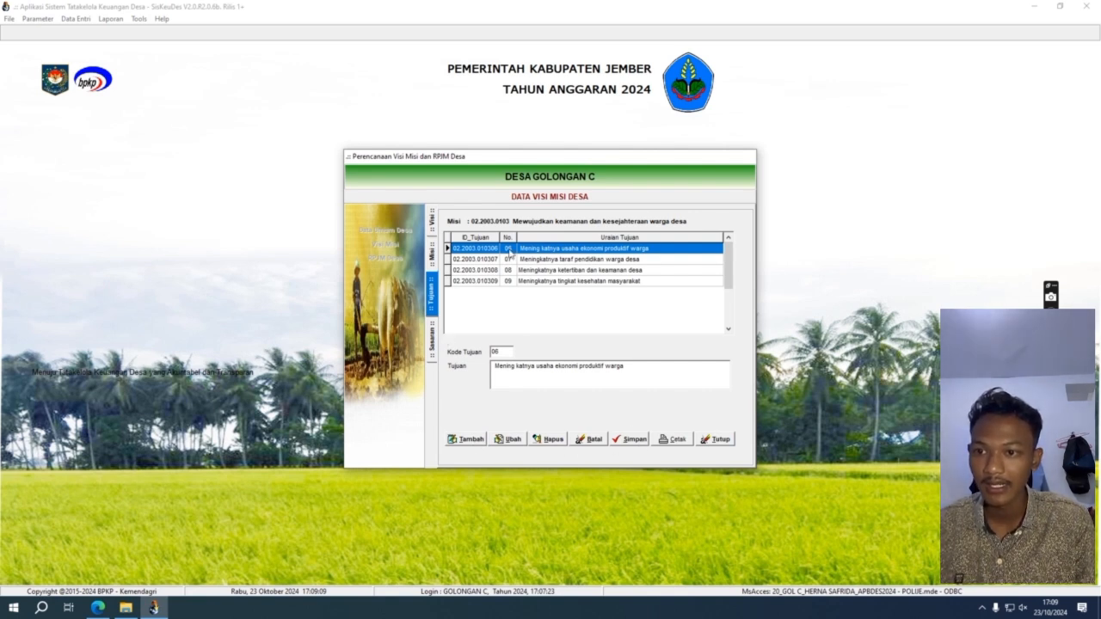
pyautogui.doubleClick(509, 250)
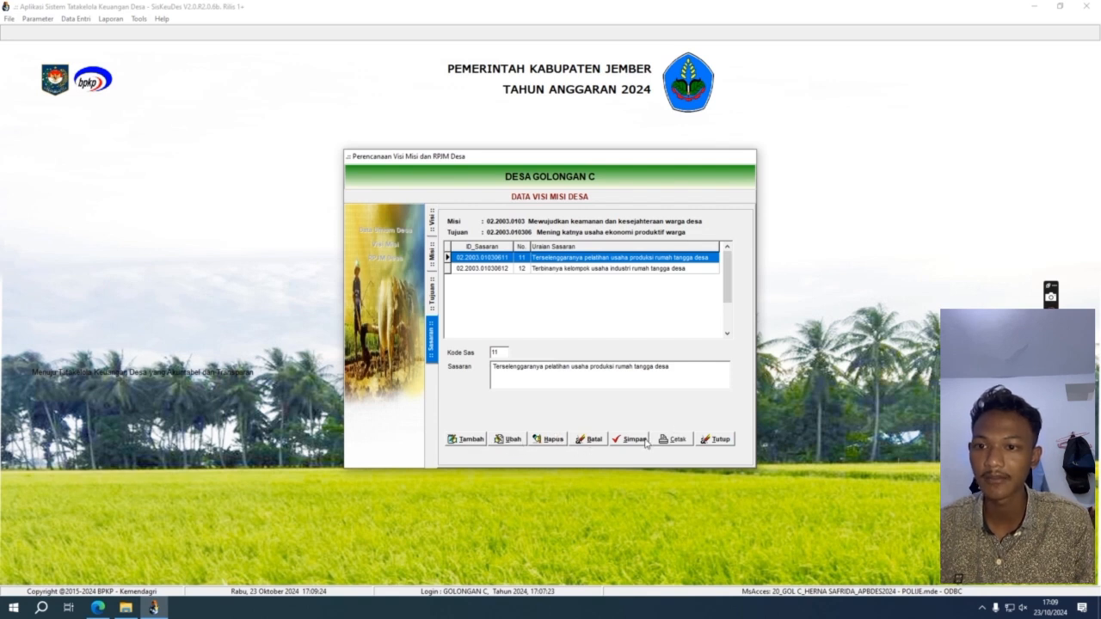
# Step: Open RPJM Desa past the conversion error and list the Siltap activities under Bidang 02.2003.01
pyautogui.click(723, 443)
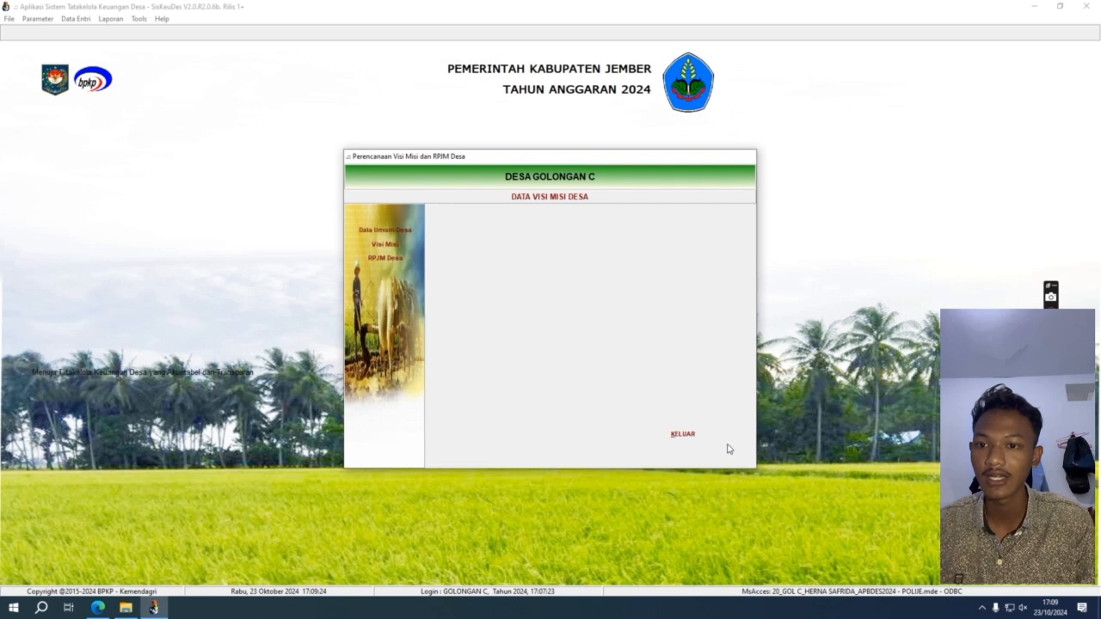
pyautogui.click(364, 261)
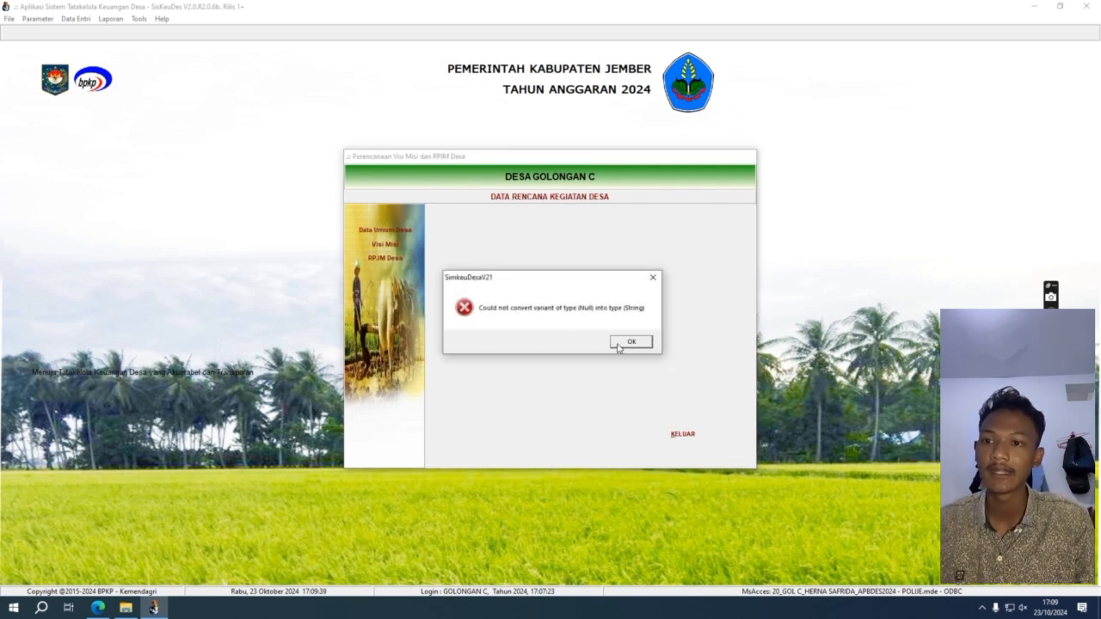
pyautogui.click(630, 342)
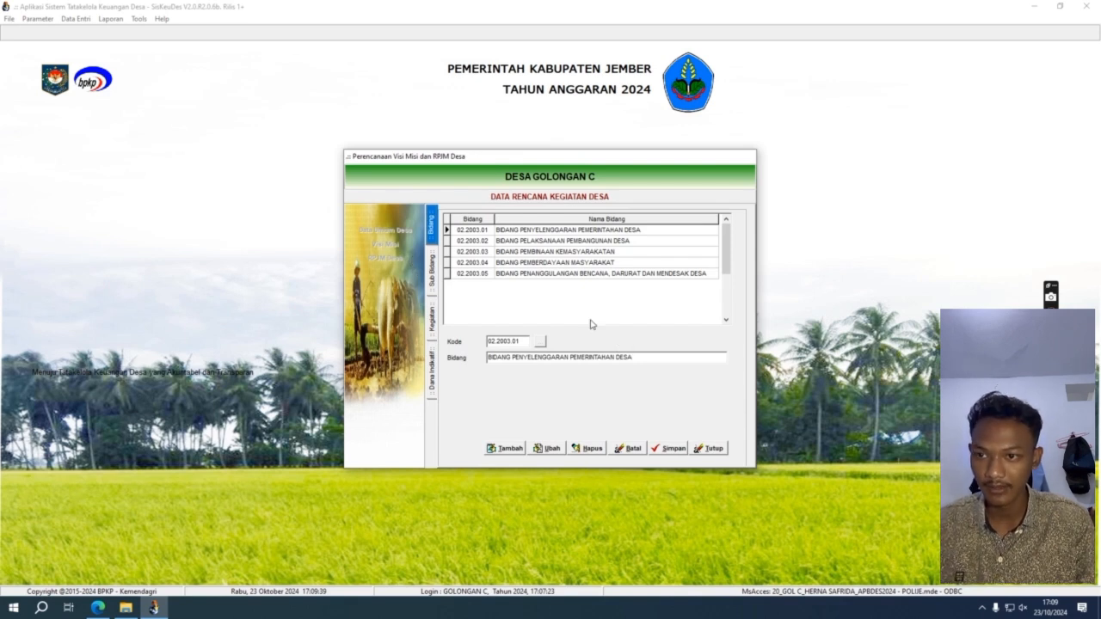
pyautogui.doubleClick(497, 230)
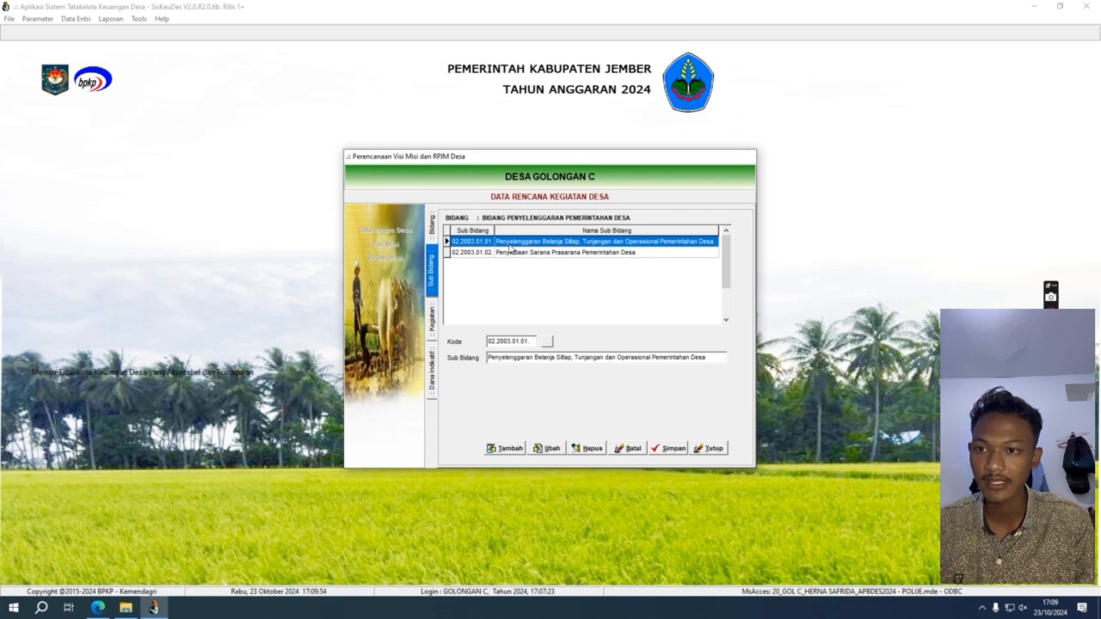
pyautogui.doubleClick(509, 244)
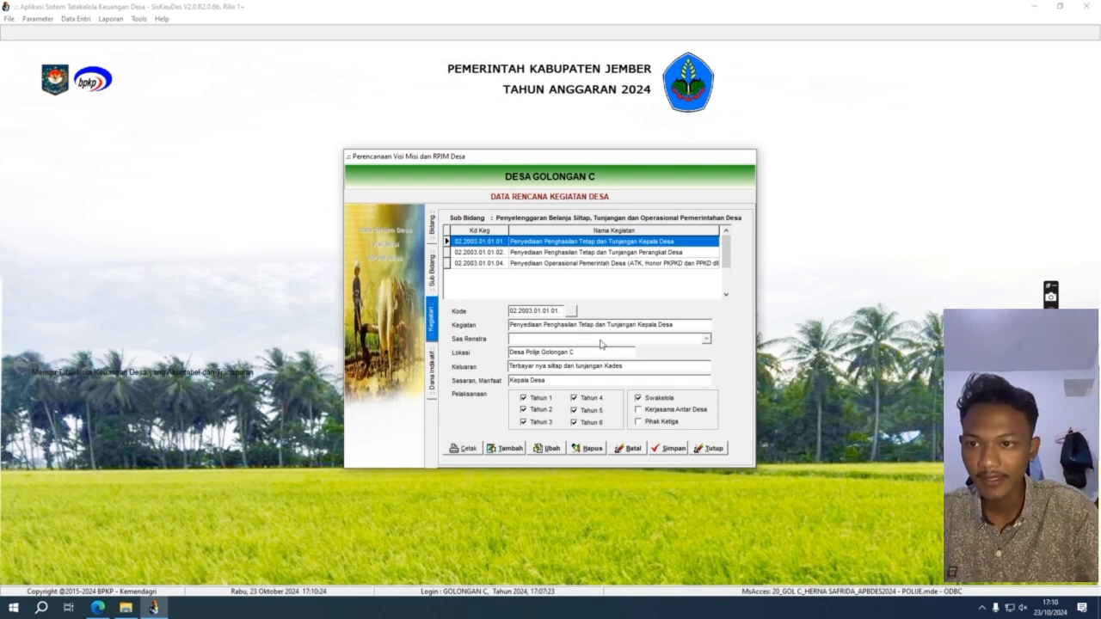
# Step: Review the Kepala Desa allowance's Dana Indikatif (Kaur Keuangan, Alokasi Dana Desa, Swakelola) and discard changes
pyautogui.doubleClick(561, 243)
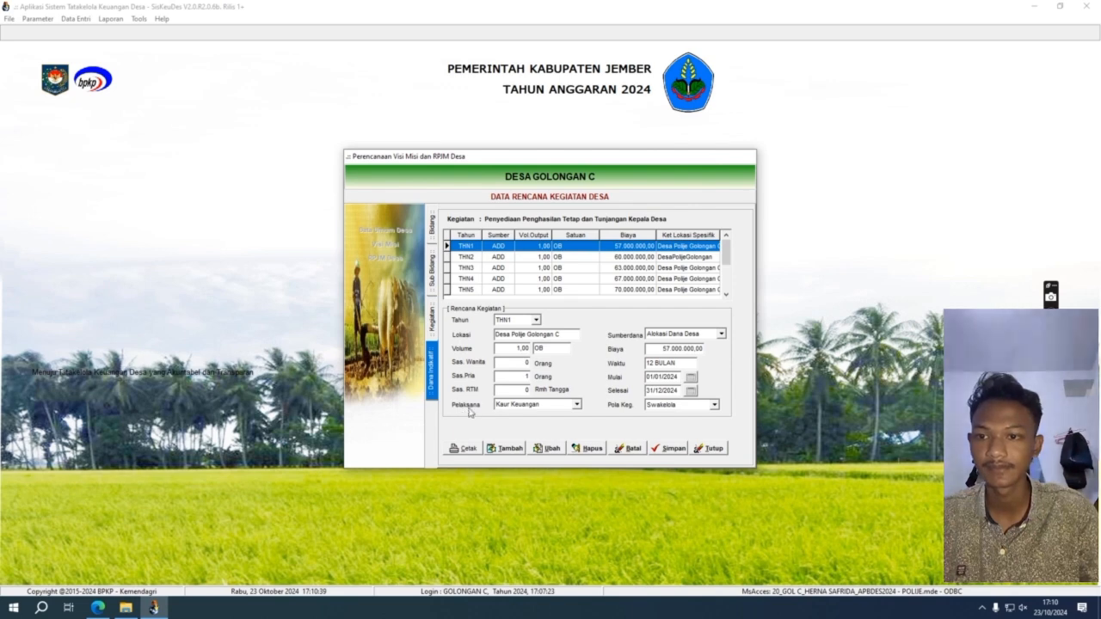
pyautogui.click(578, 409)
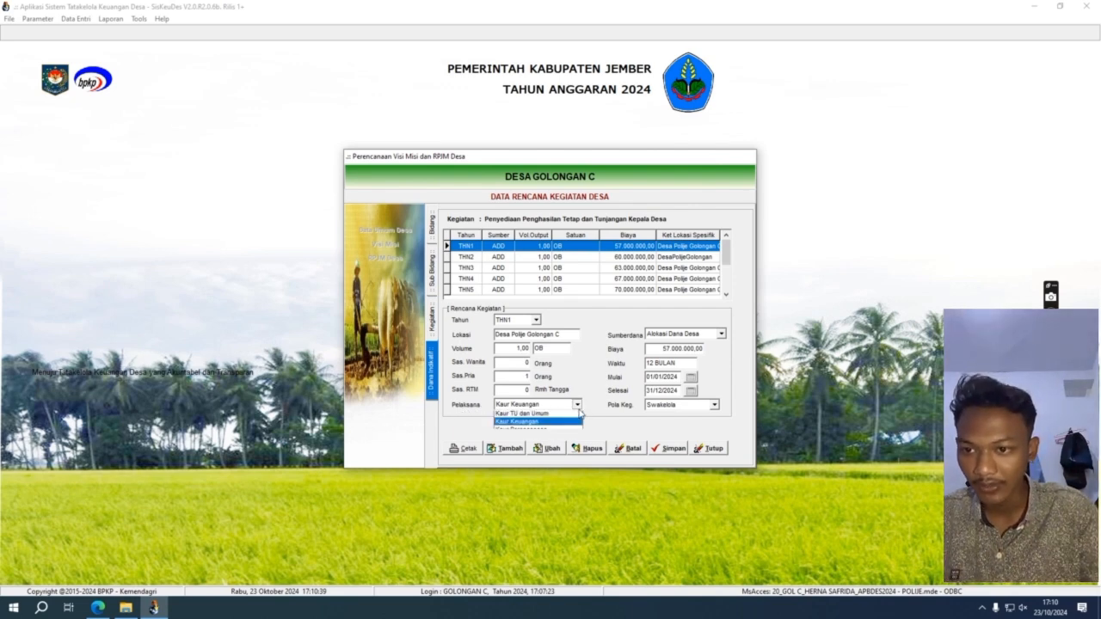
pyautogui.click(626, 426)
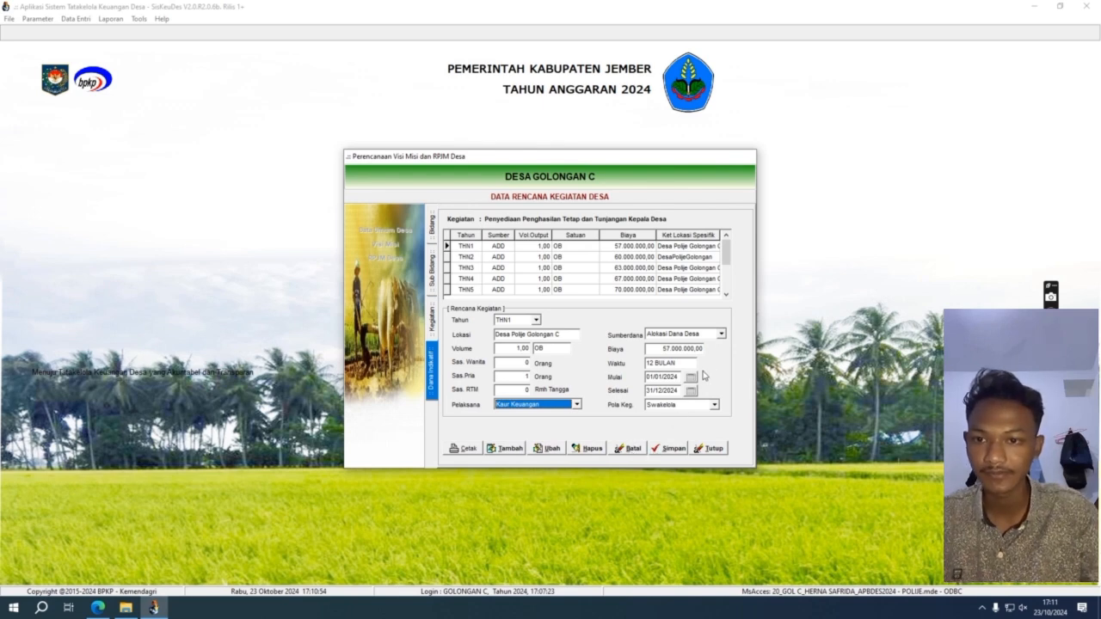
pyautogui.click(722, 335)
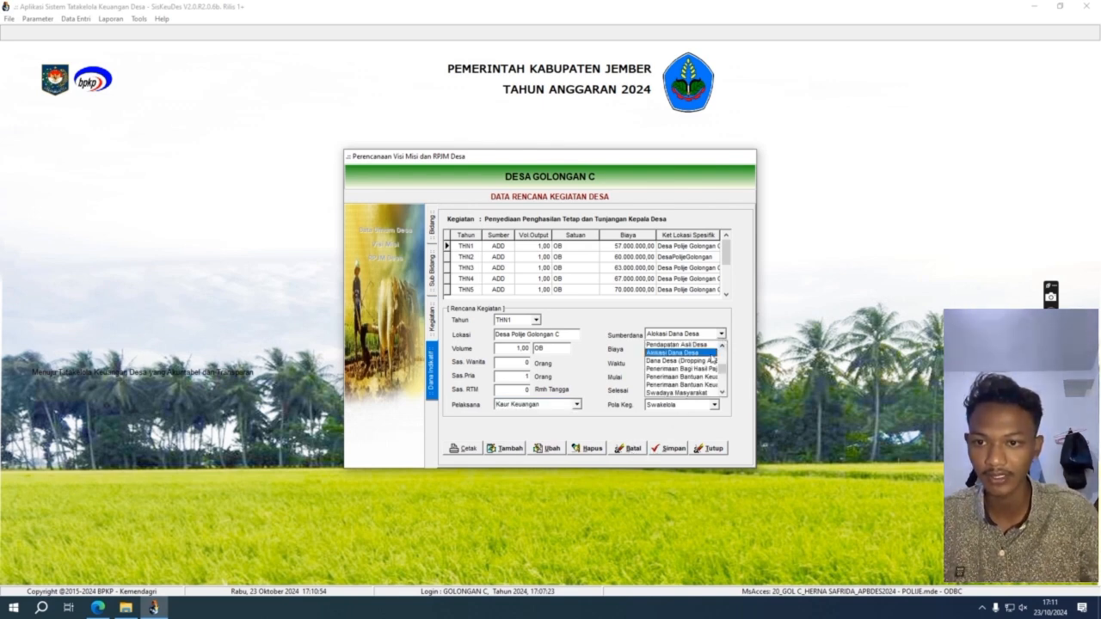
pyautogui.click(743, 365)
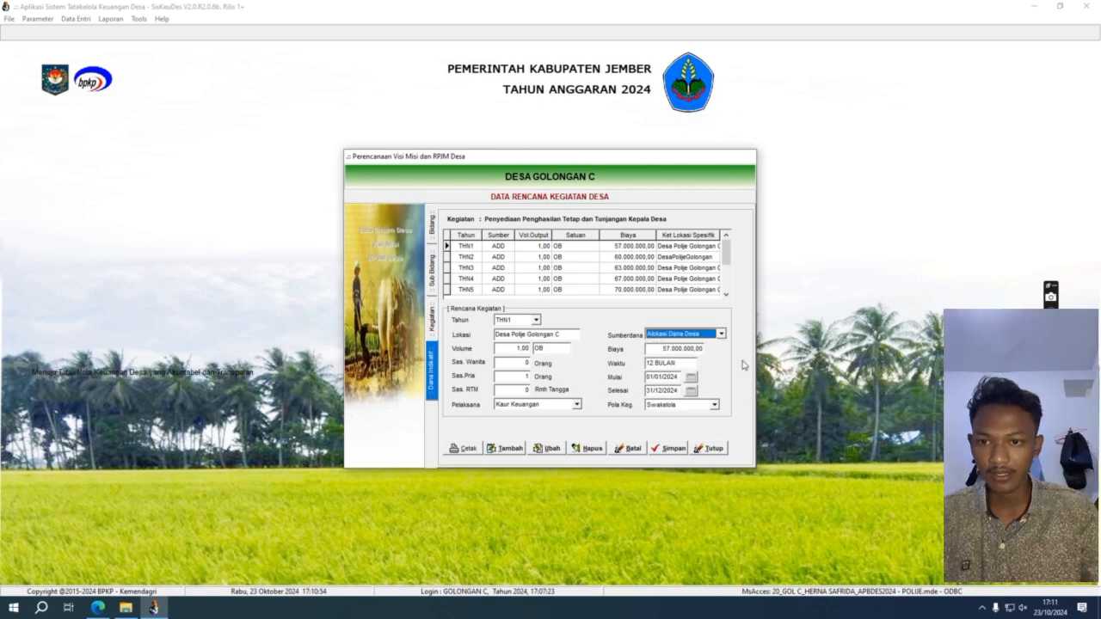
pyautogui.click(691, 379)
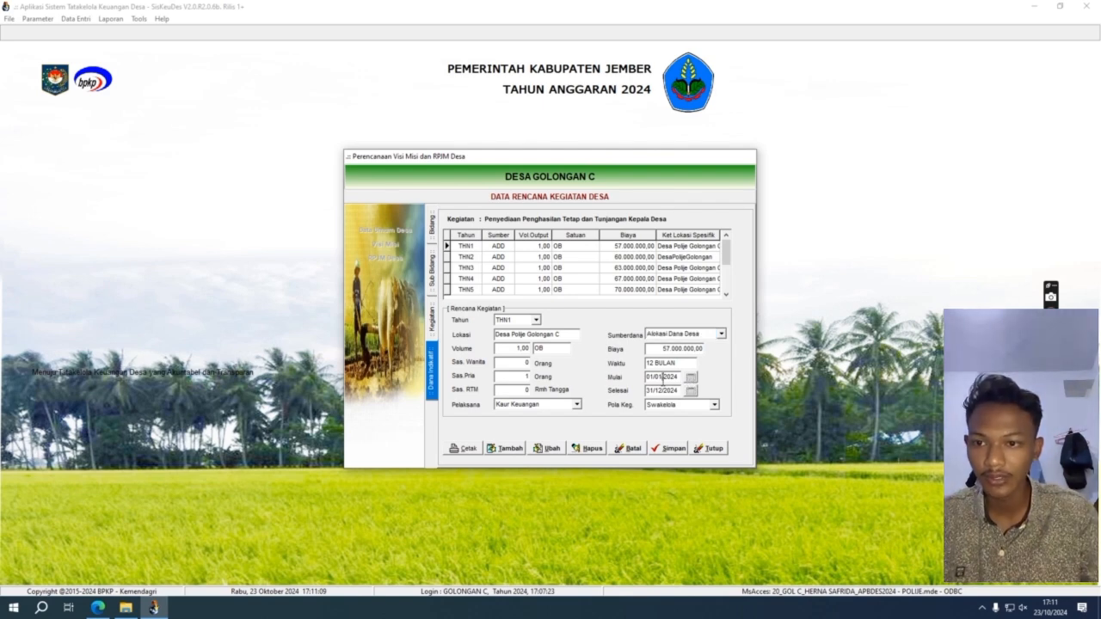
pyautogui.click(714, 405)
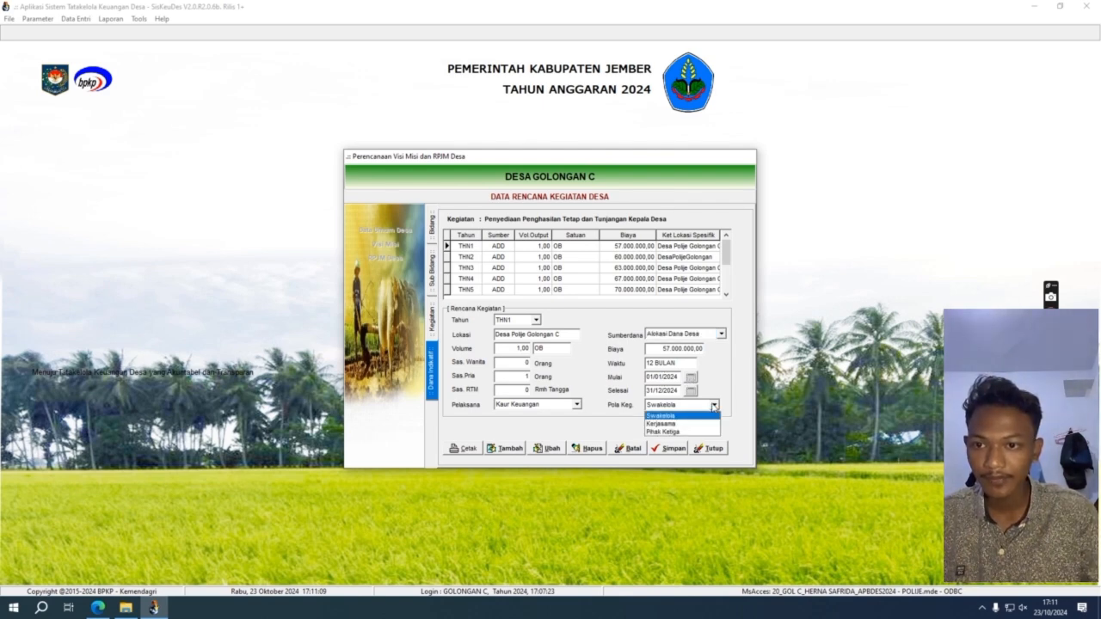
pyautogui.click(730, 410)
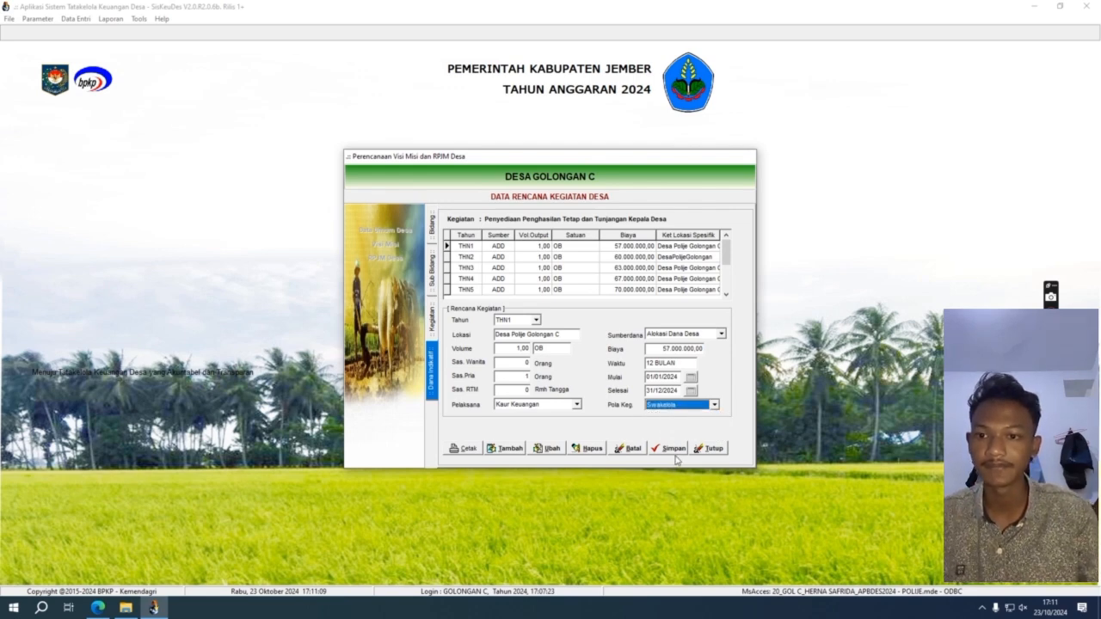
pyautogui.click(643, 454)
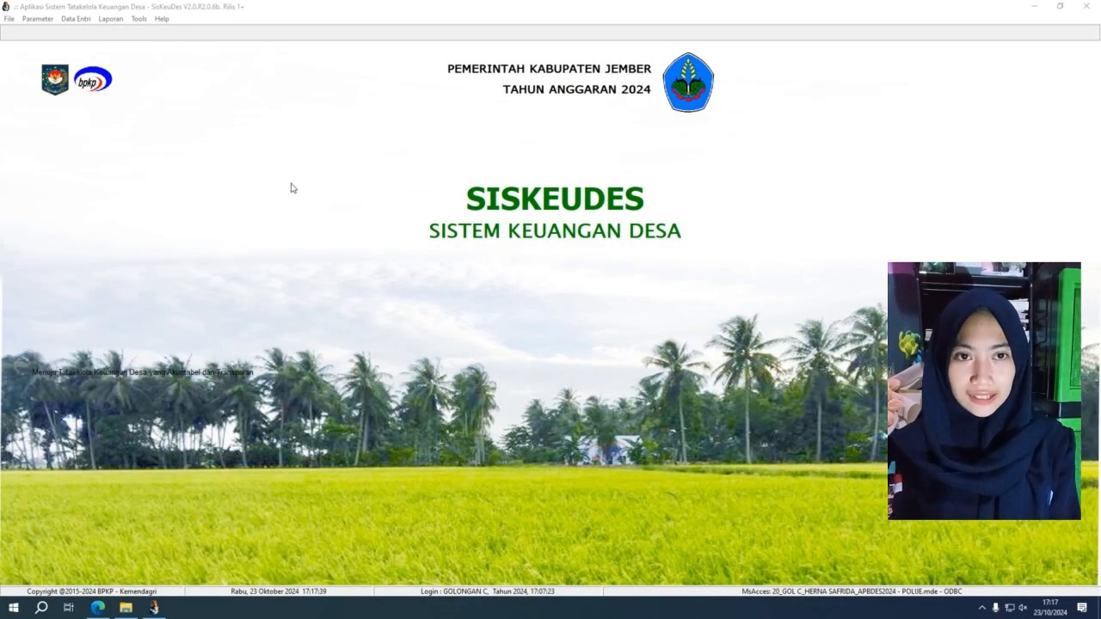
# Step: Open Isian Data Anggaran on the Bidang dan Kegiatan form
pyautogui.click(79, 19)
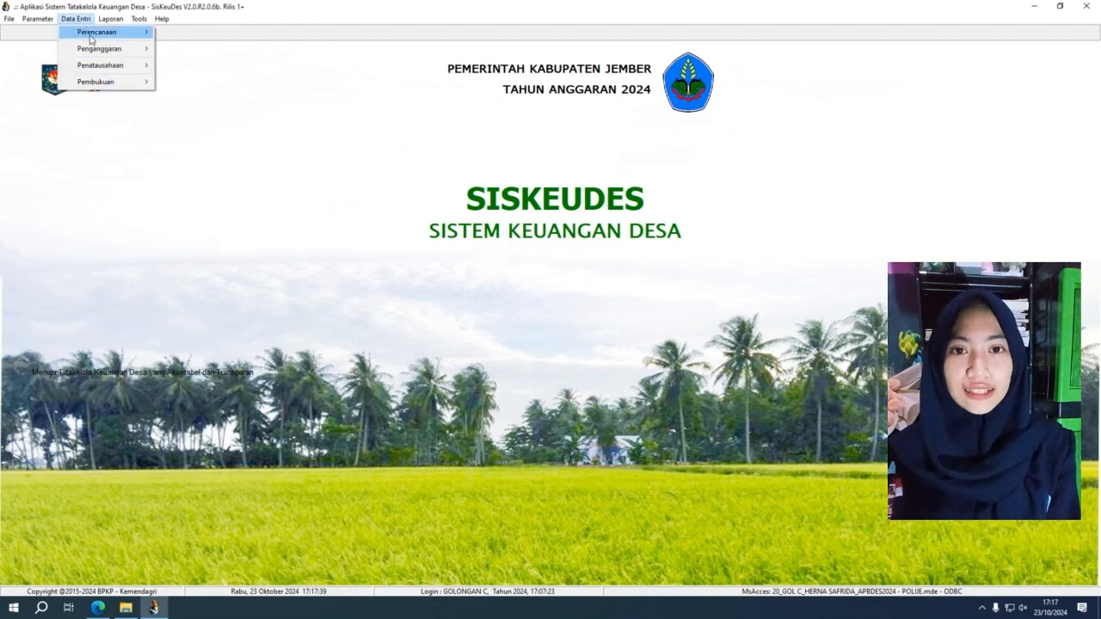
pyautogui.moveTo(116, 50)
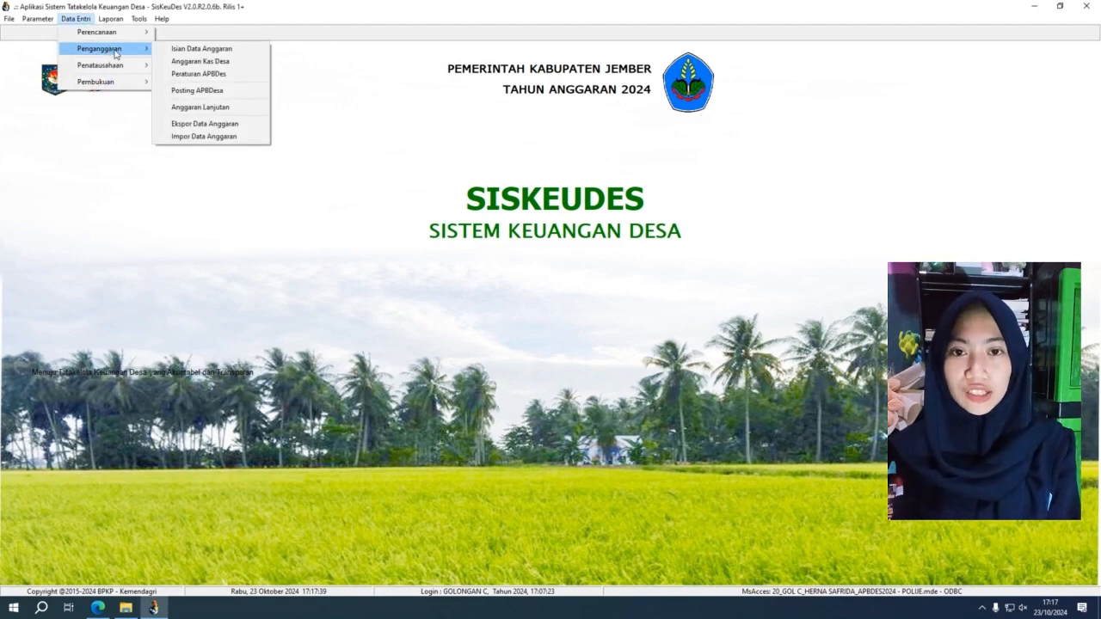
pyautogui.click(172, 49)
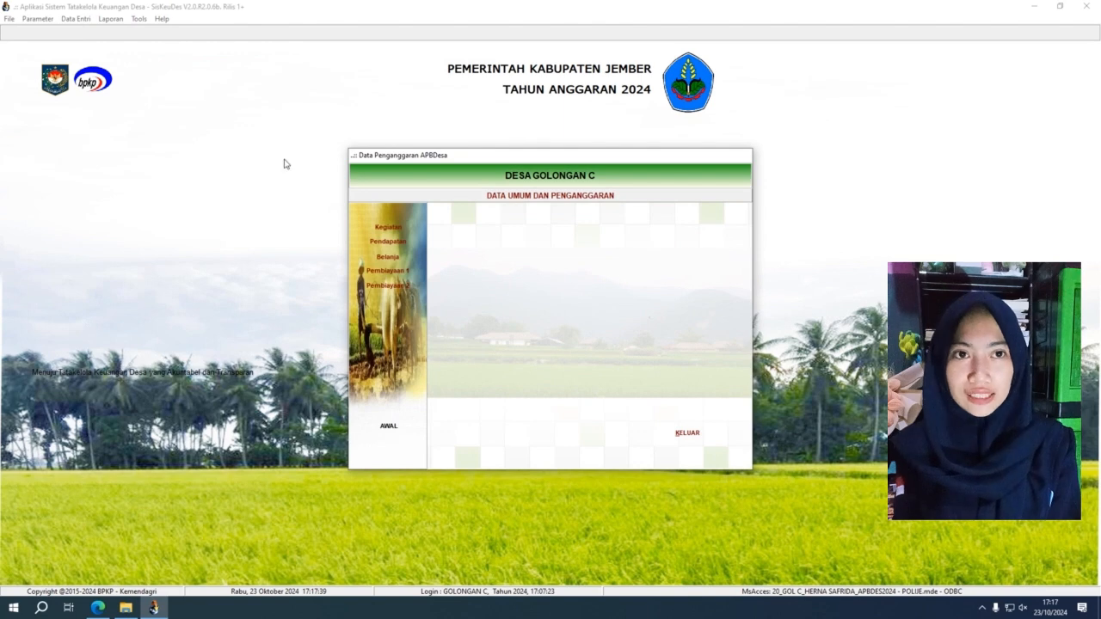
pyautogui.click(410, 232)
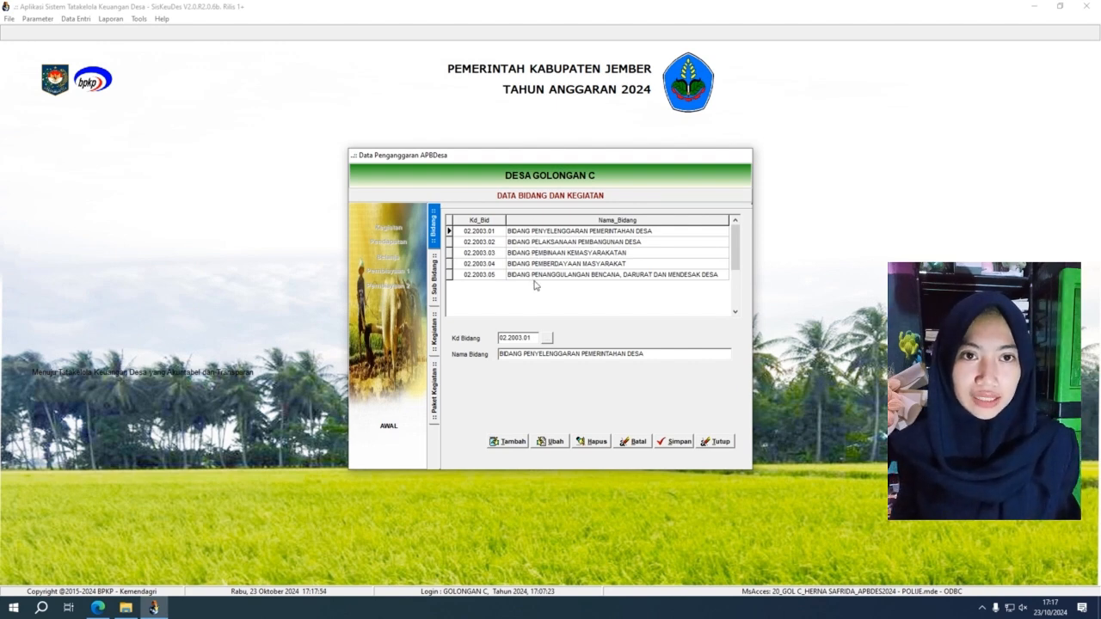
# Step: Start a new Bidang record with Bidang Penyelenggaraan Pemerintahan Desa, then cancel the duplicate
pyautogui.click(512, 441)
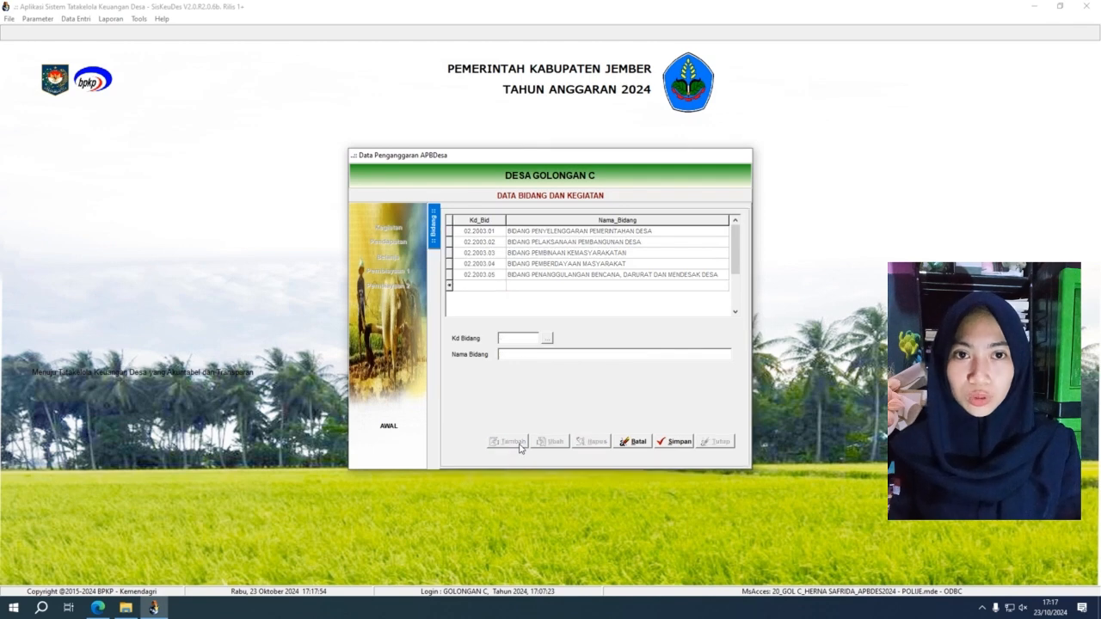
pyautogui.click(548, 339)
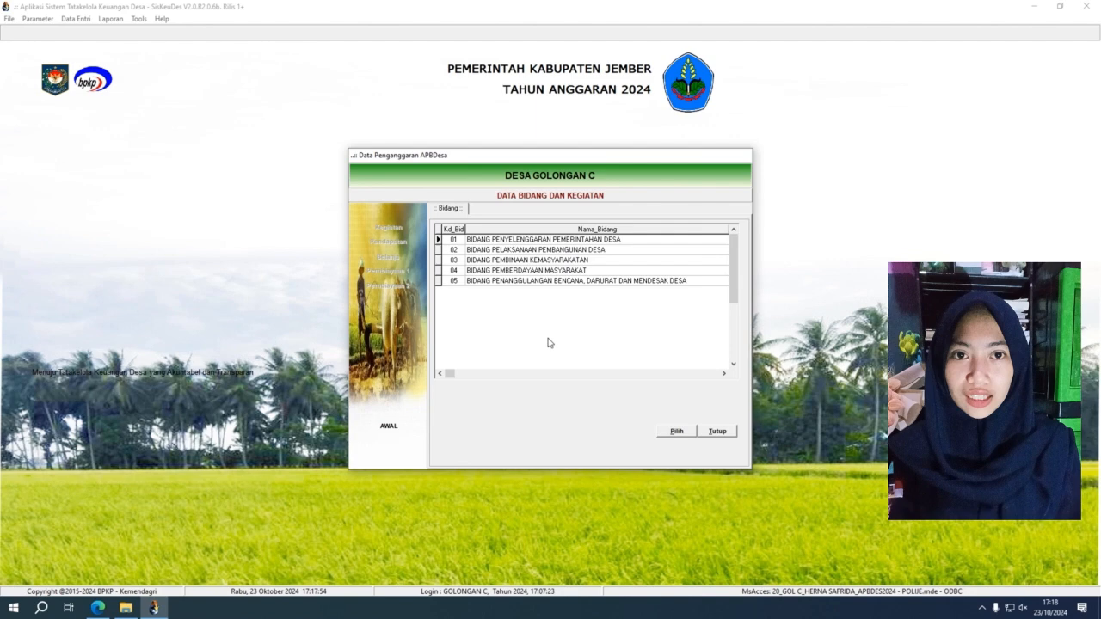
pyautogui.click(559, 242)
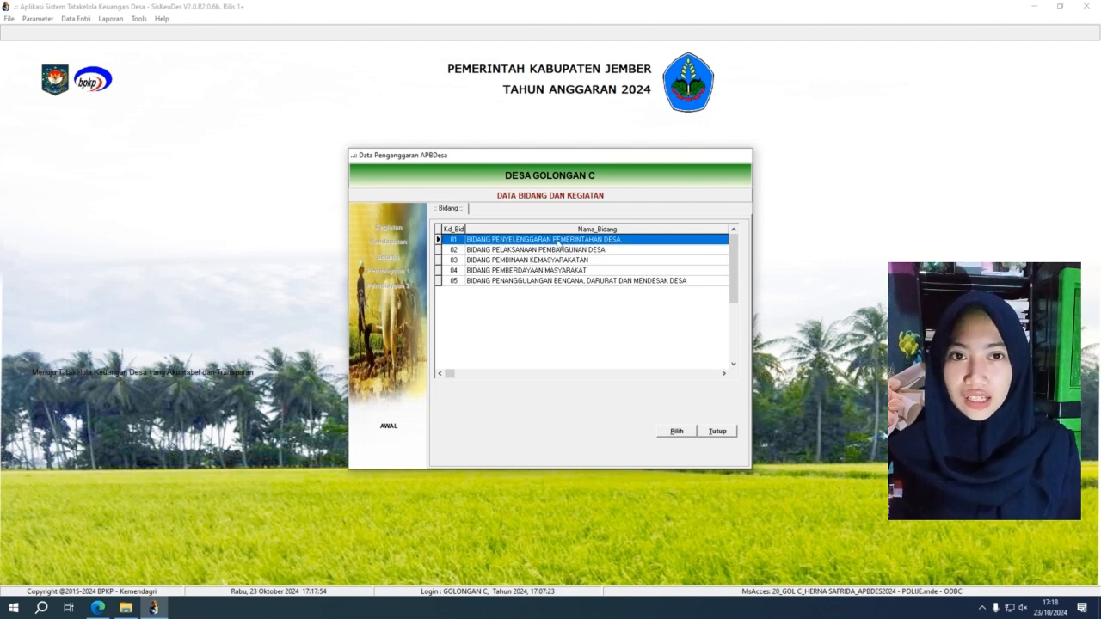
pyautogui.click(677, 432)
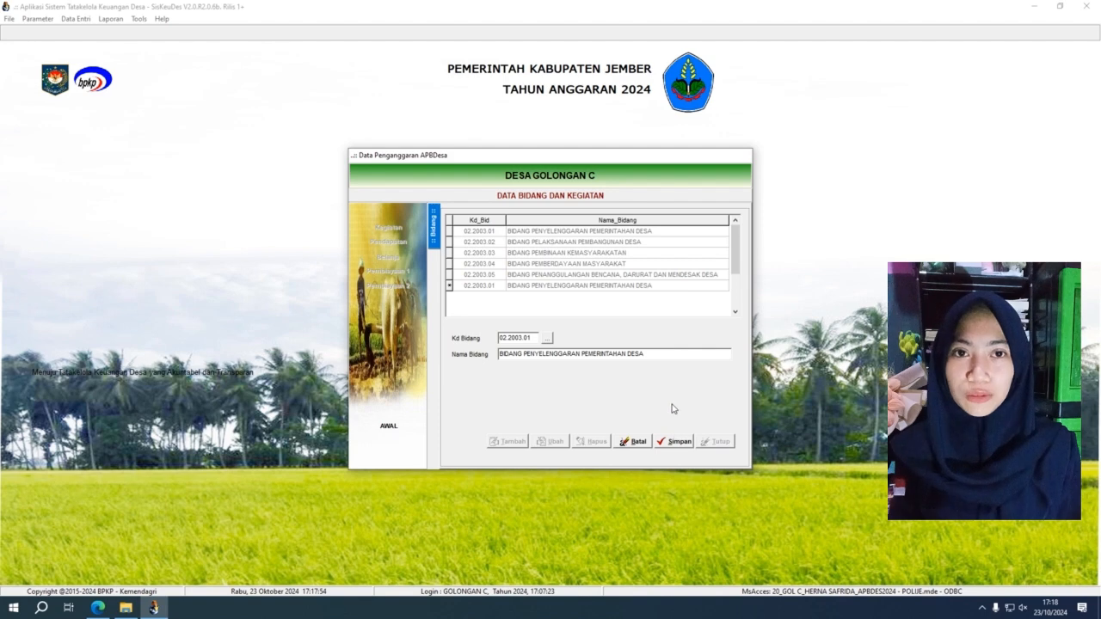
pyautogui.click(639, 444)
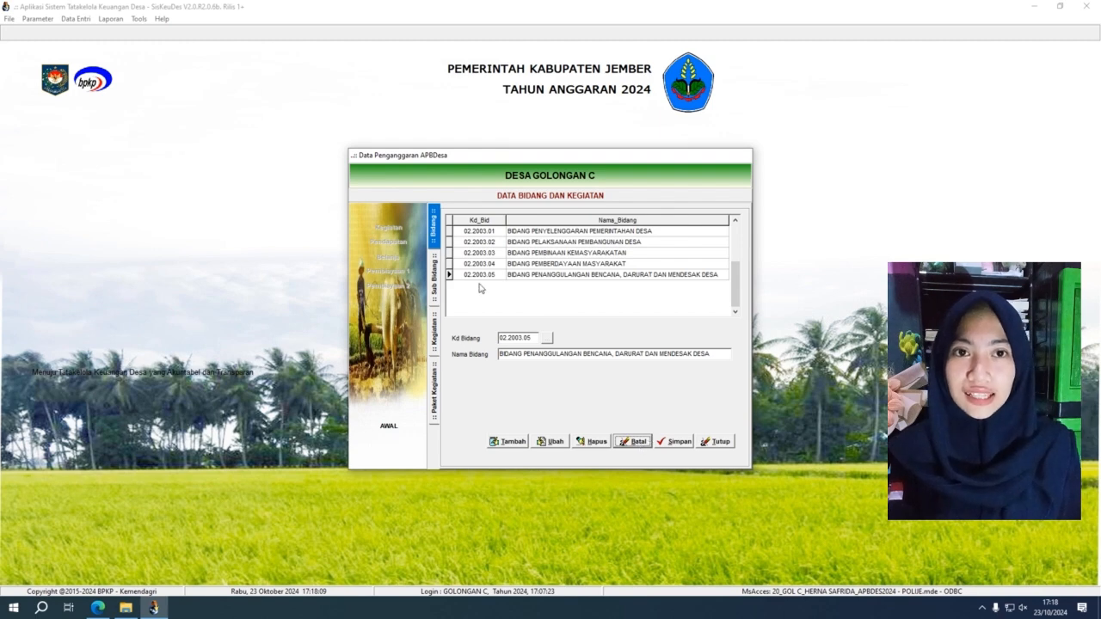
# Step: Open Bidang 02.2003.01's sub-bidang, cancel a new sub-bidang entry, and list 02.2003.01.01's activities
pyautogui.doubleClick(498, 231)
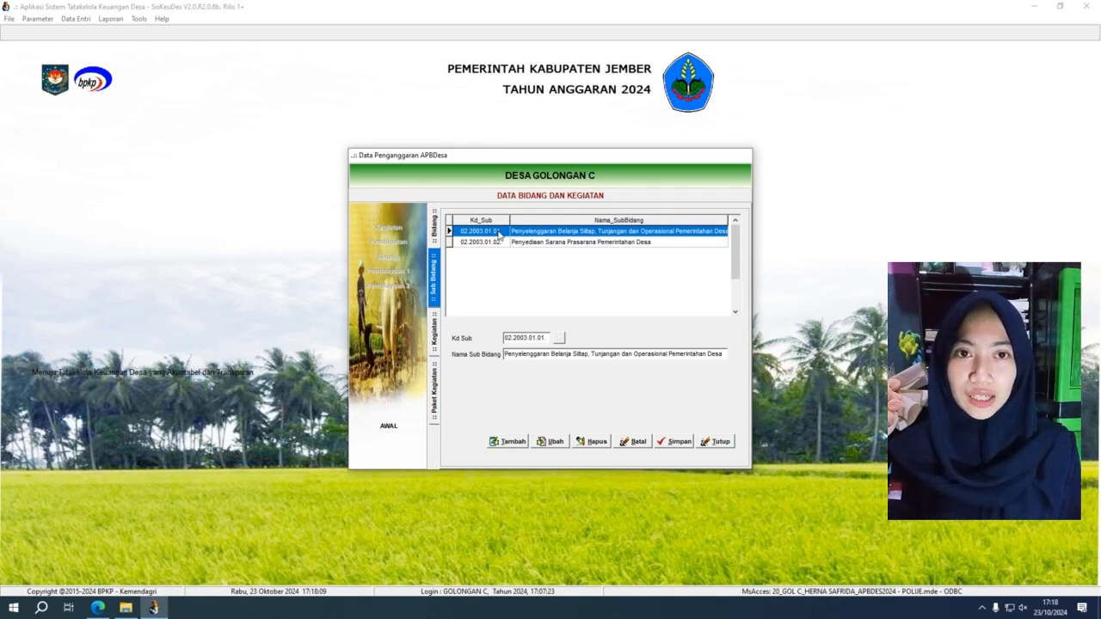
pyautogui.click(509, 444)
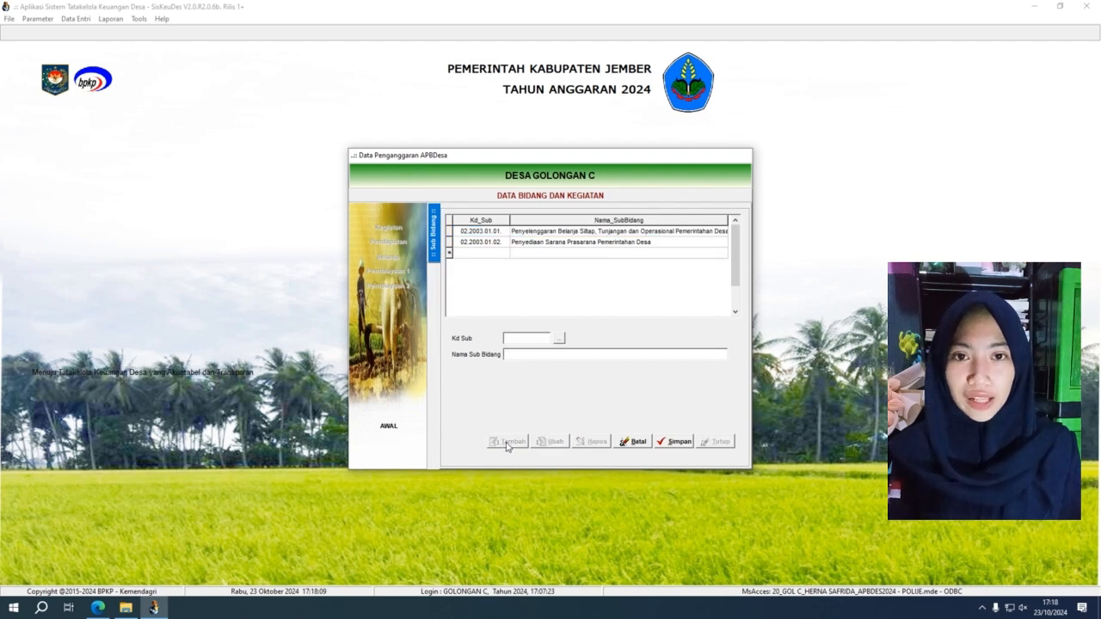
pyautogui.click(560, 342)
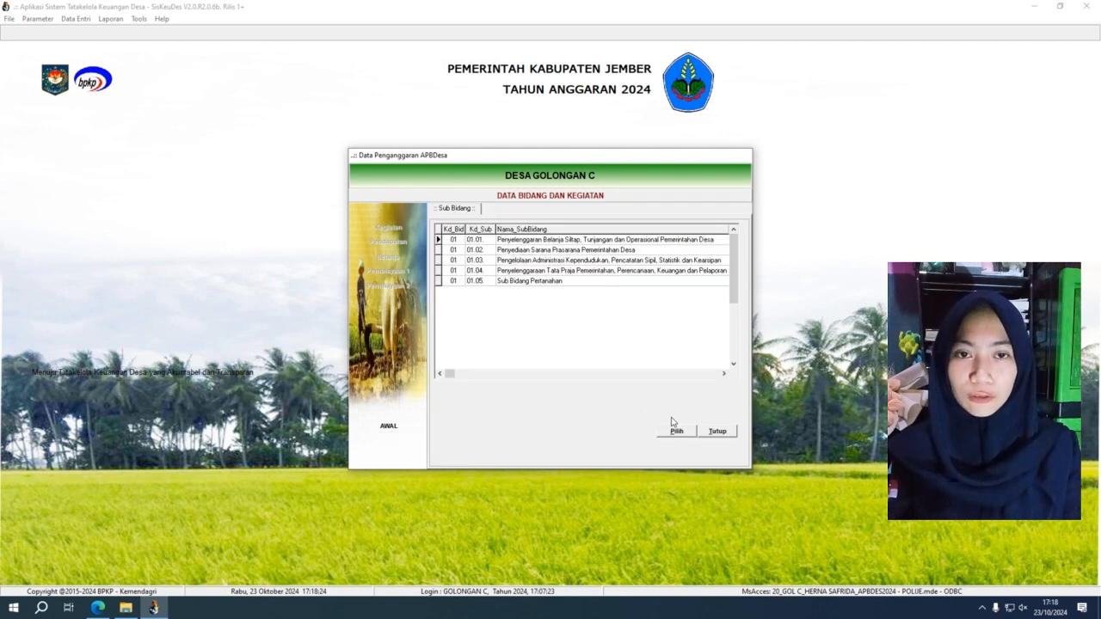
pyautogui.click(727, 433)
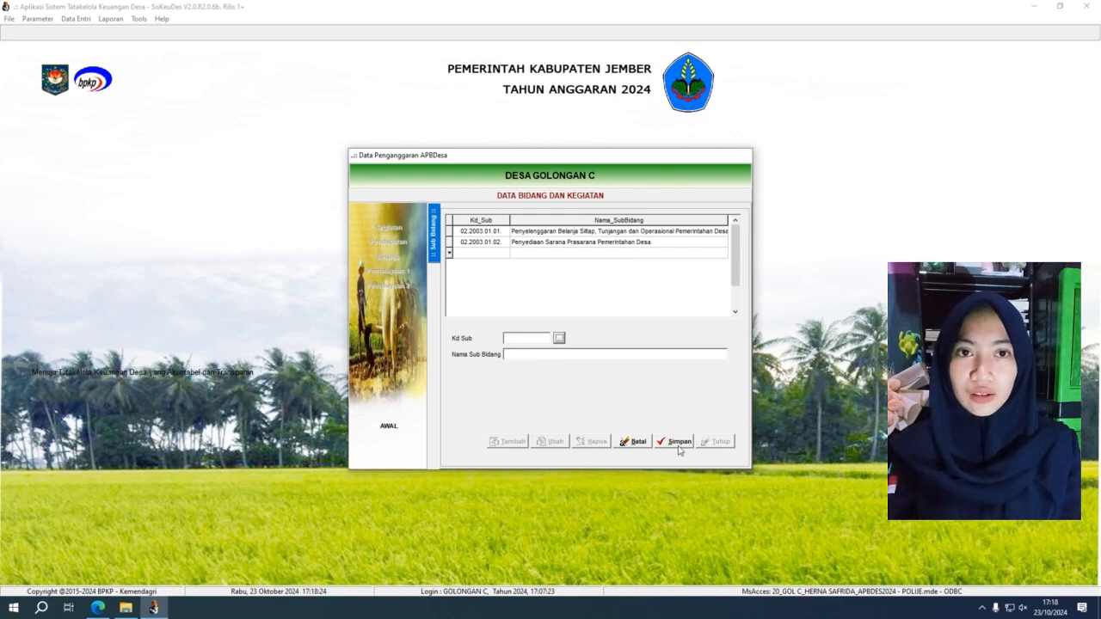
pyautogui.click(639, 444)
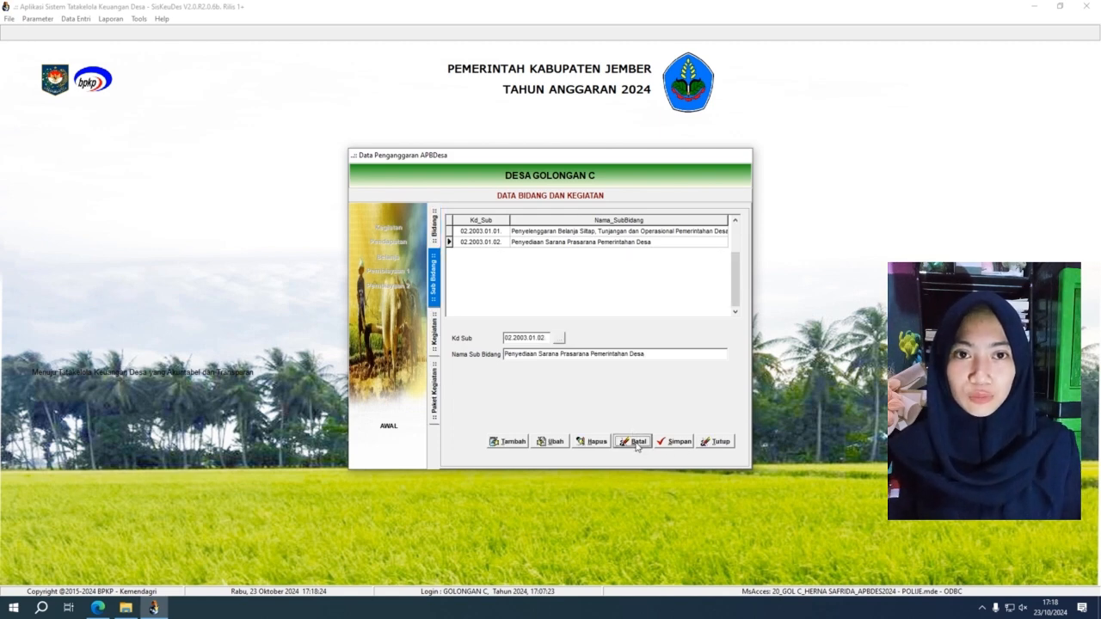
pyautogui.doubleClick(513, 233)
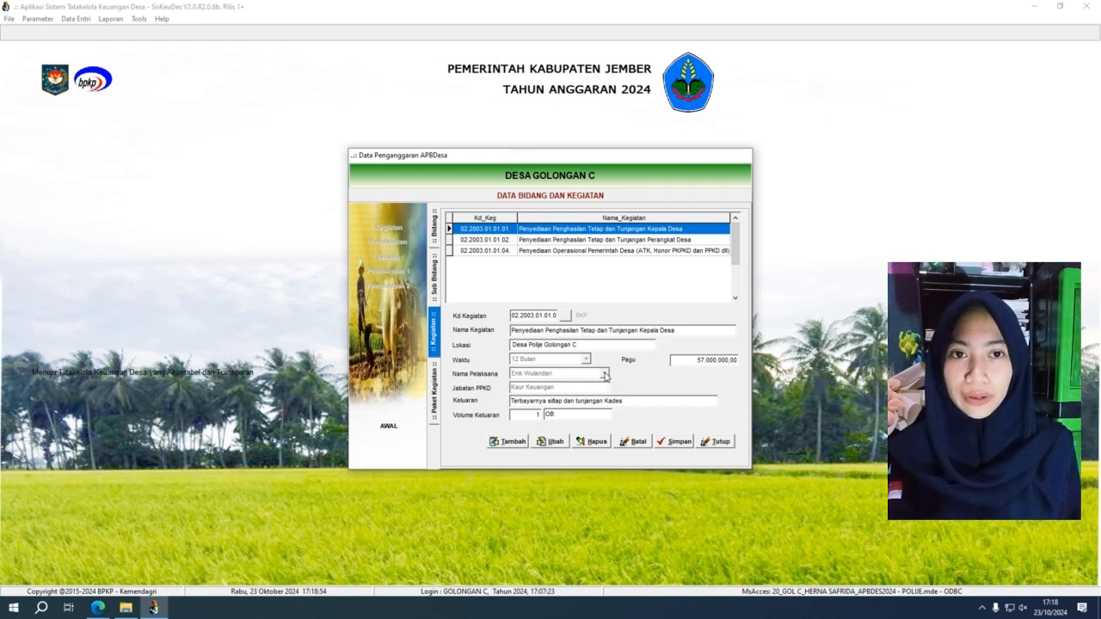
# Step: Start activity 01.01.08 with location POLIJE C, duration 6 Bulan and the Kasi Pelayanan implementer
pyautogui.click(521, 443)
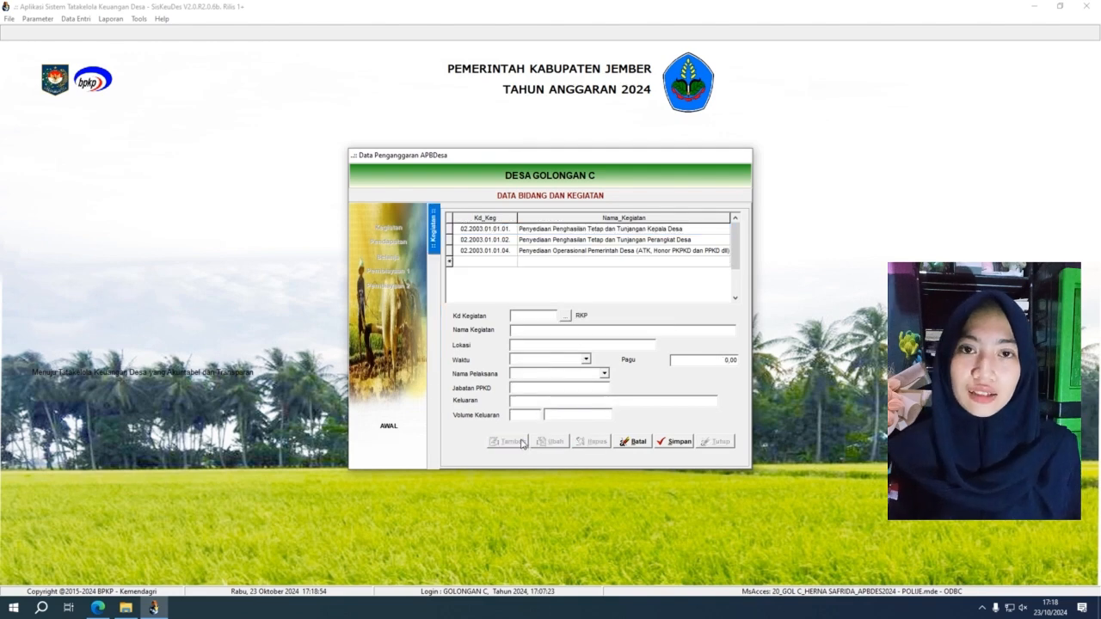
pyautogui.click(563, 318)
pyautogui.click(565, 311)
pyautogui.click(660, 431)
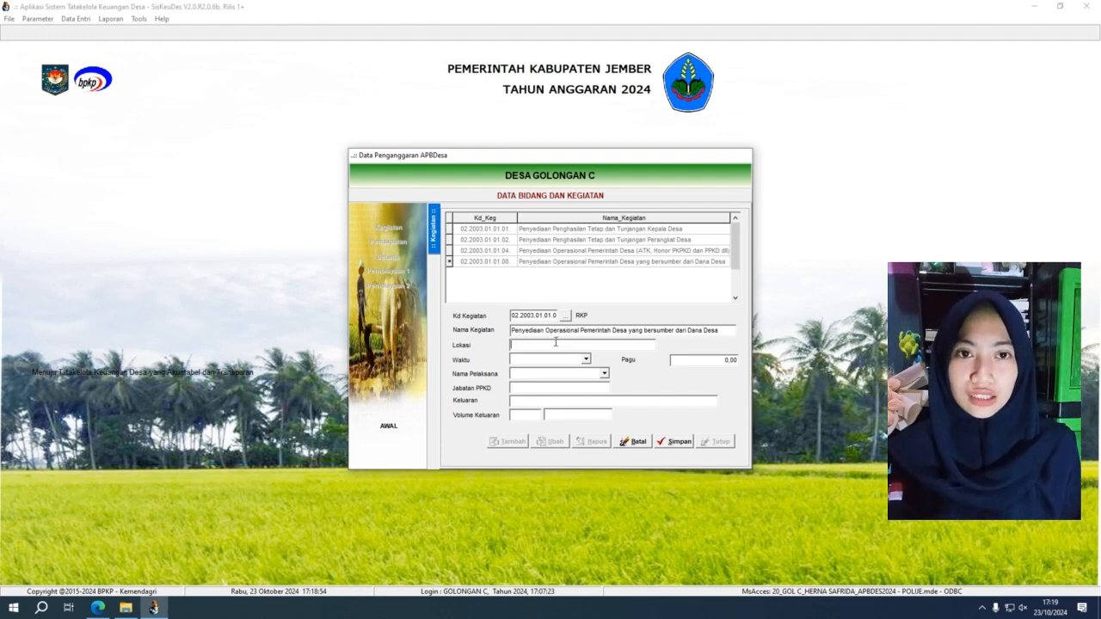
pyautogui.write('POLI')
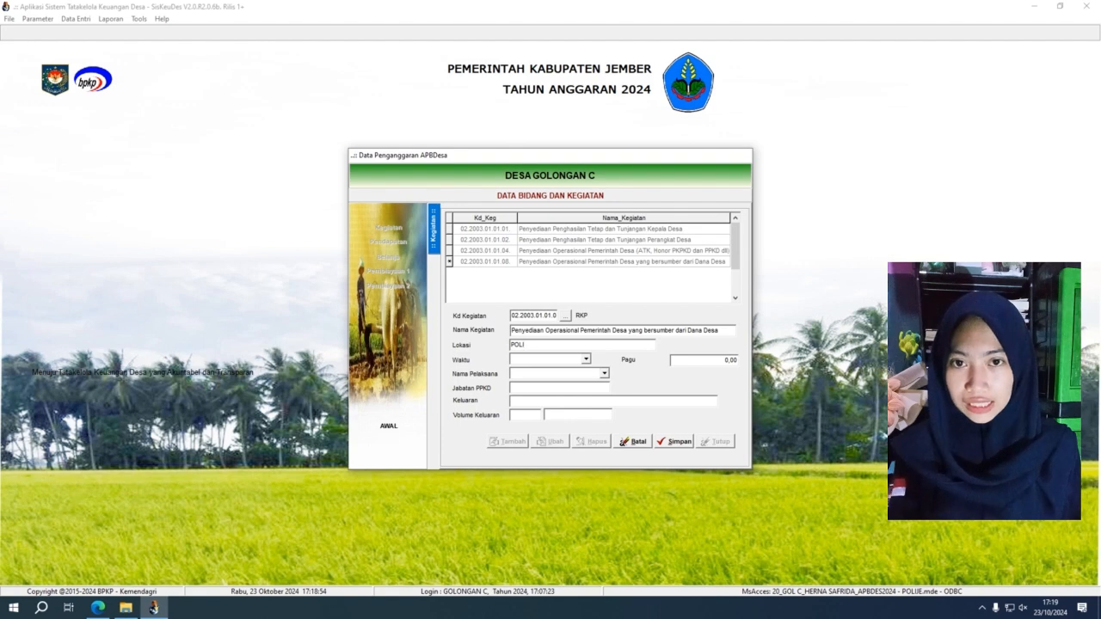
pyautogui.write('JE C')
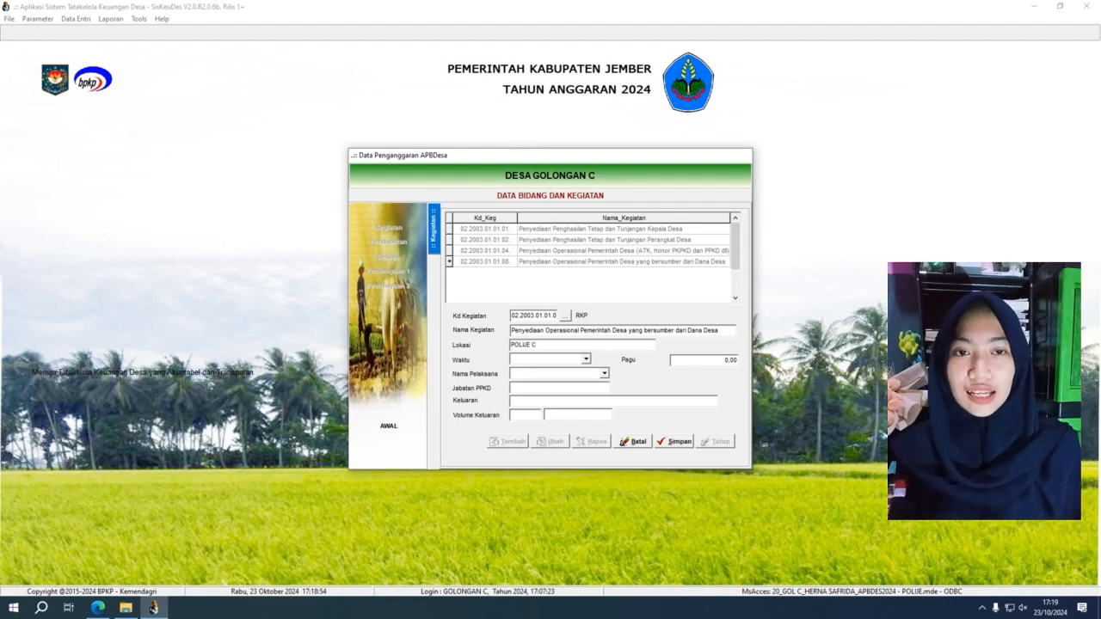
pyautogui.click(586, 359)
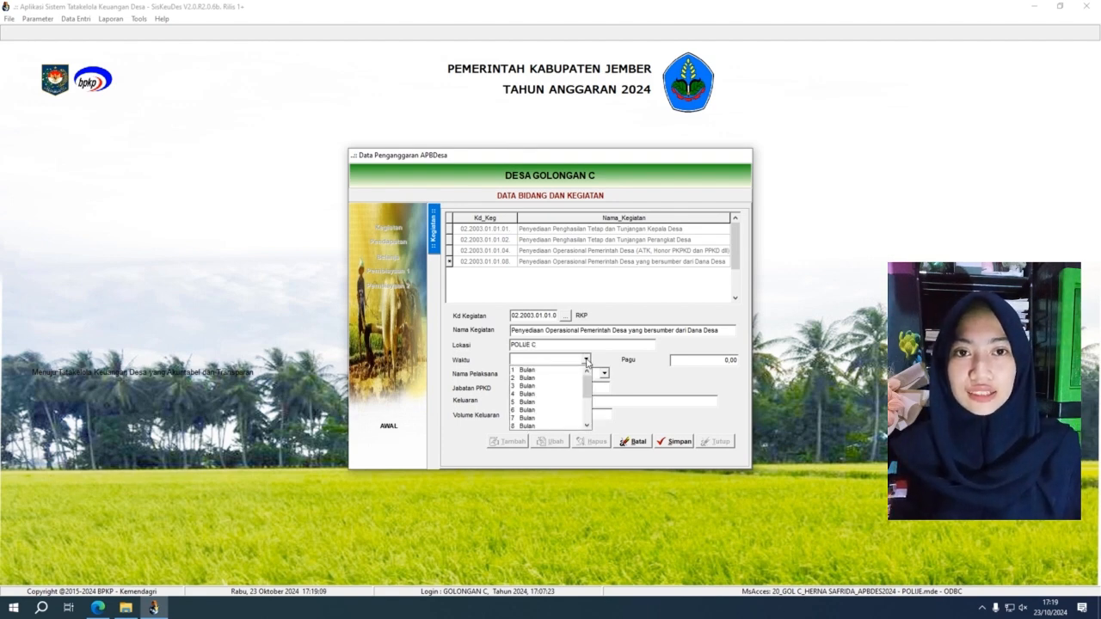
pyautogui.click(578, 410)
pyautogui.click(607, 374)
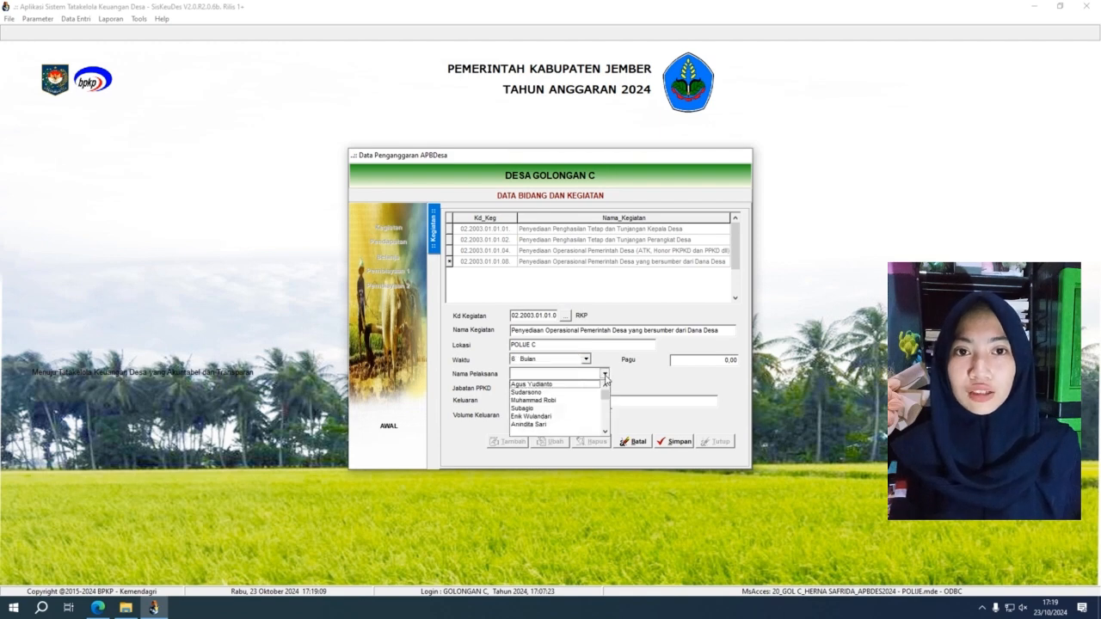
pyautogui.click(585, 401)
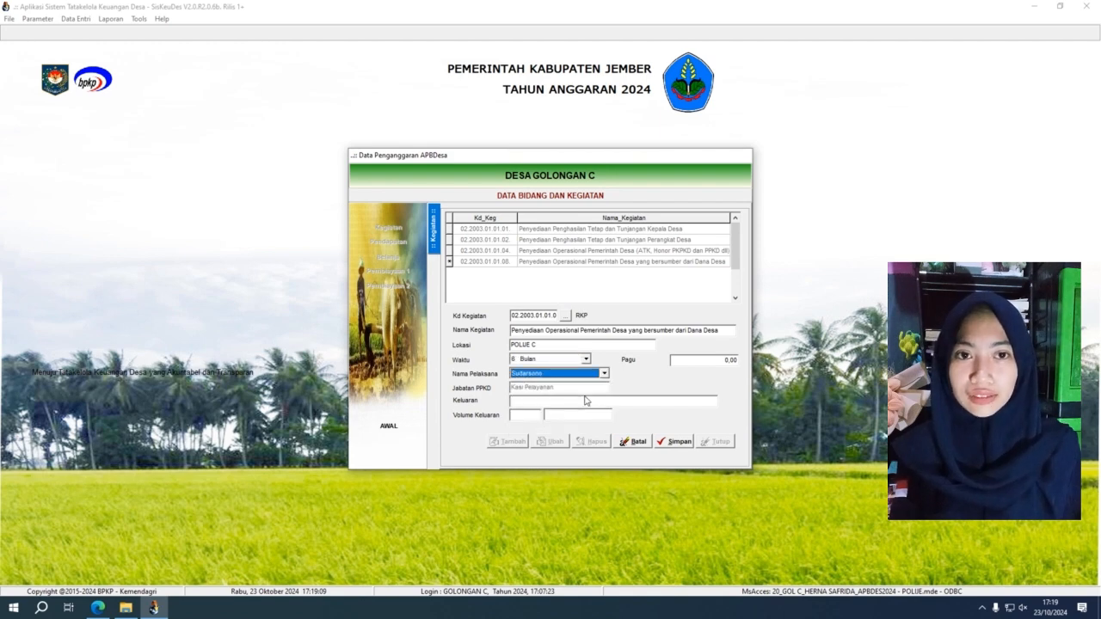
# Step: Enter output PENYED, volume unit OB and Pagu 30000000, then save the activity
pyautogui.click(528, 401)
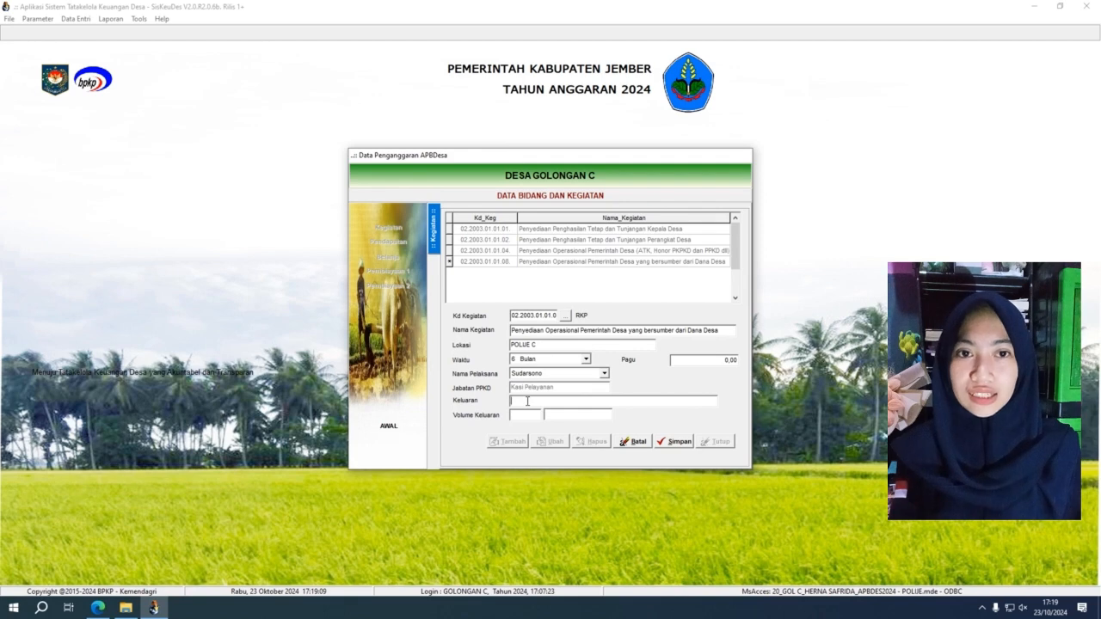
pyautogui.write('PENYEDIAAN')
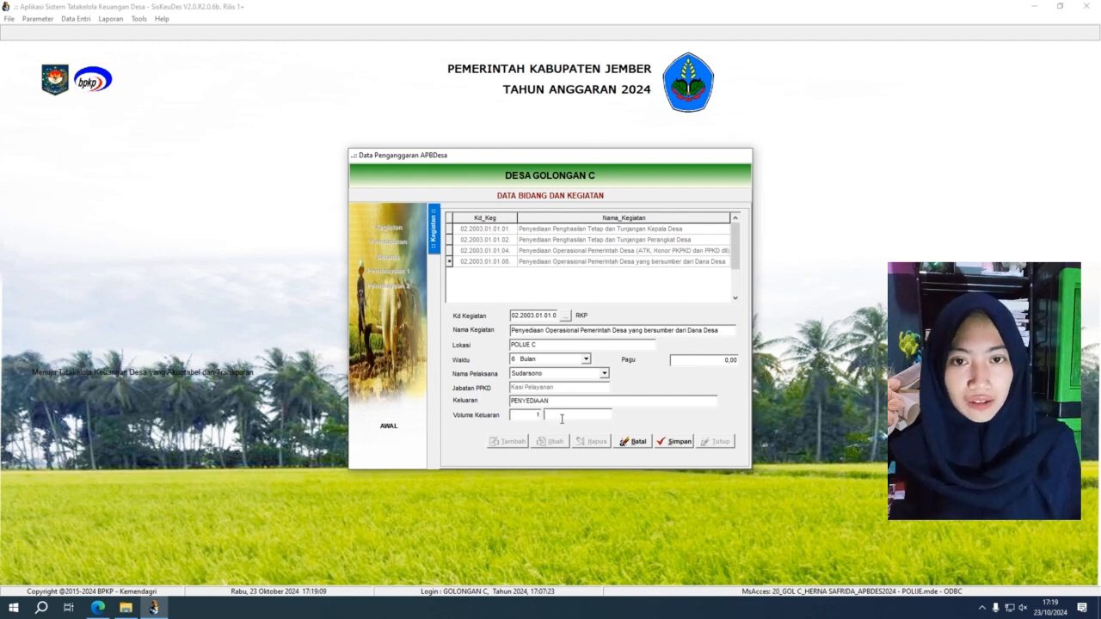
pyautogui.write('OB')
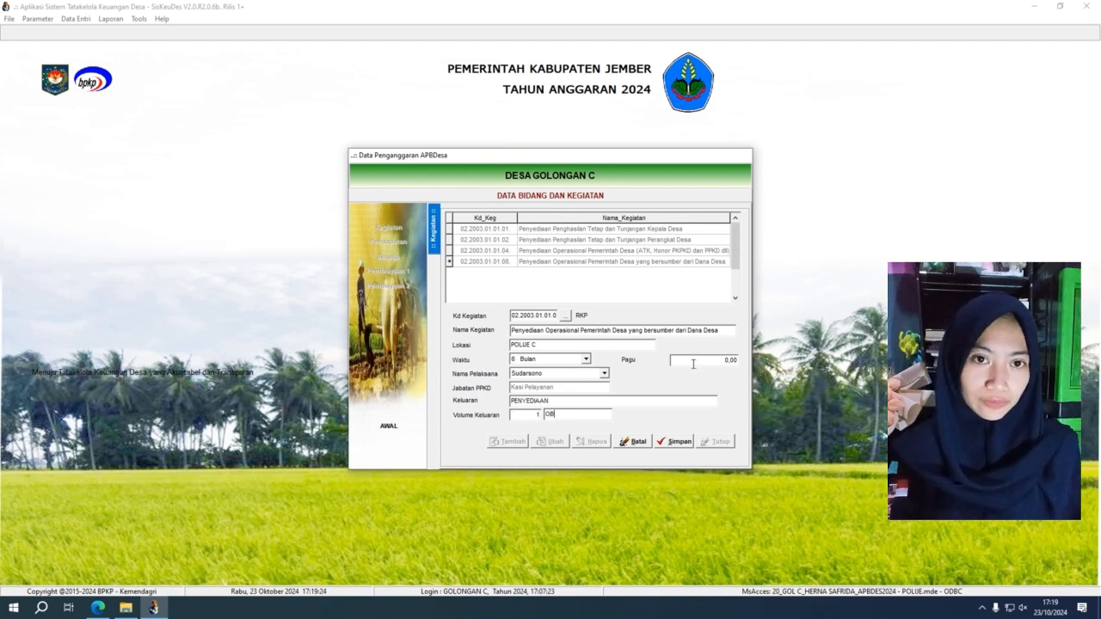
pyautogui.click(695, 363)
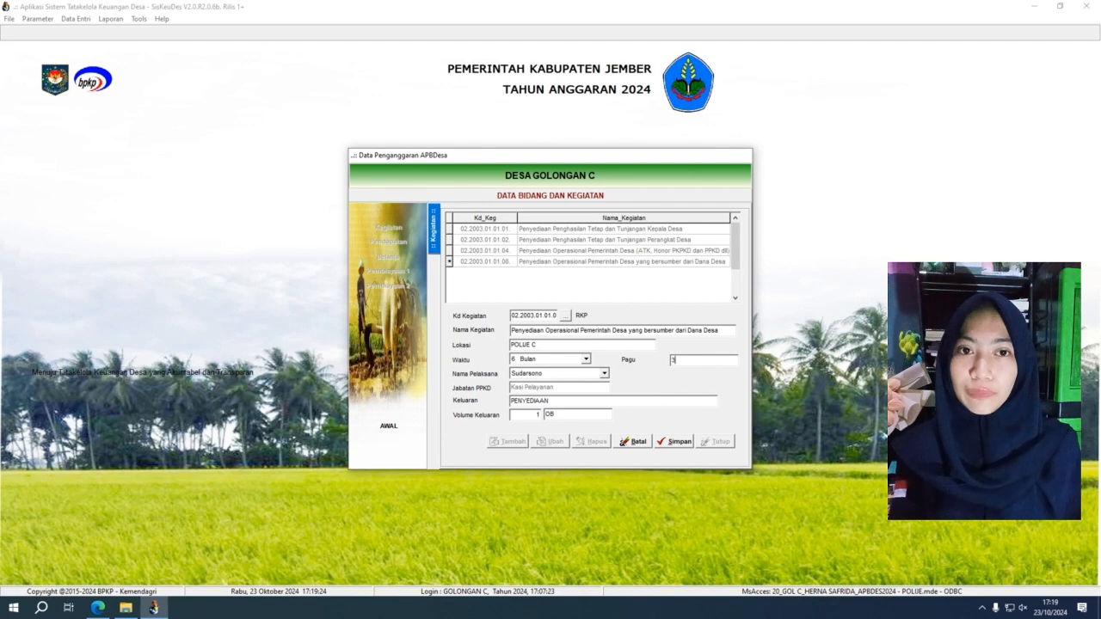
pyautogui.write('30000000')
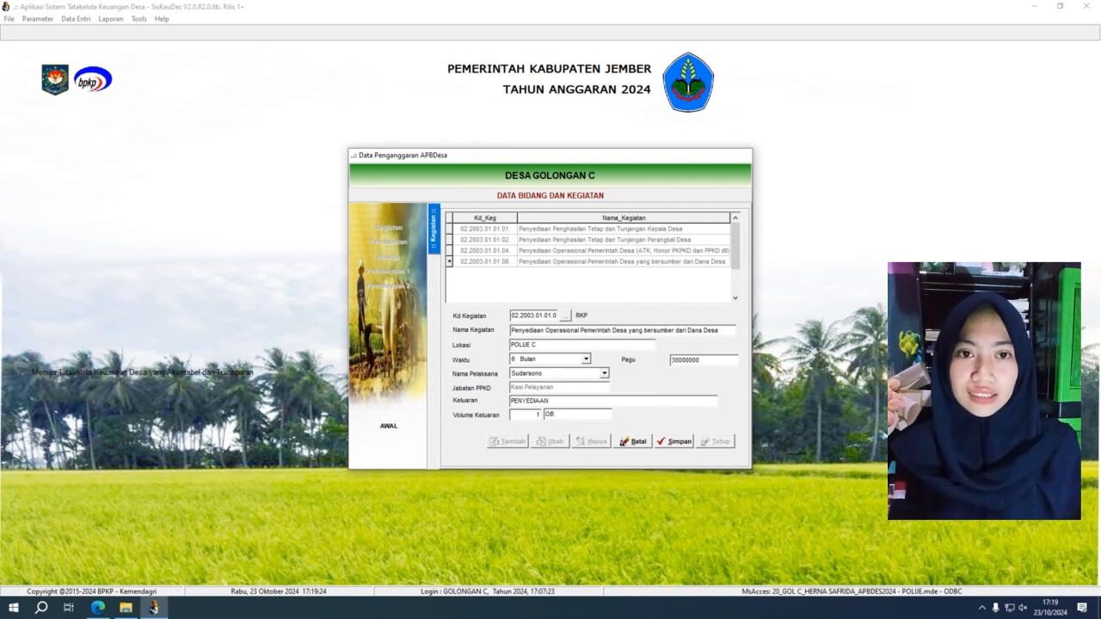
pyautogui.click(676, 444)
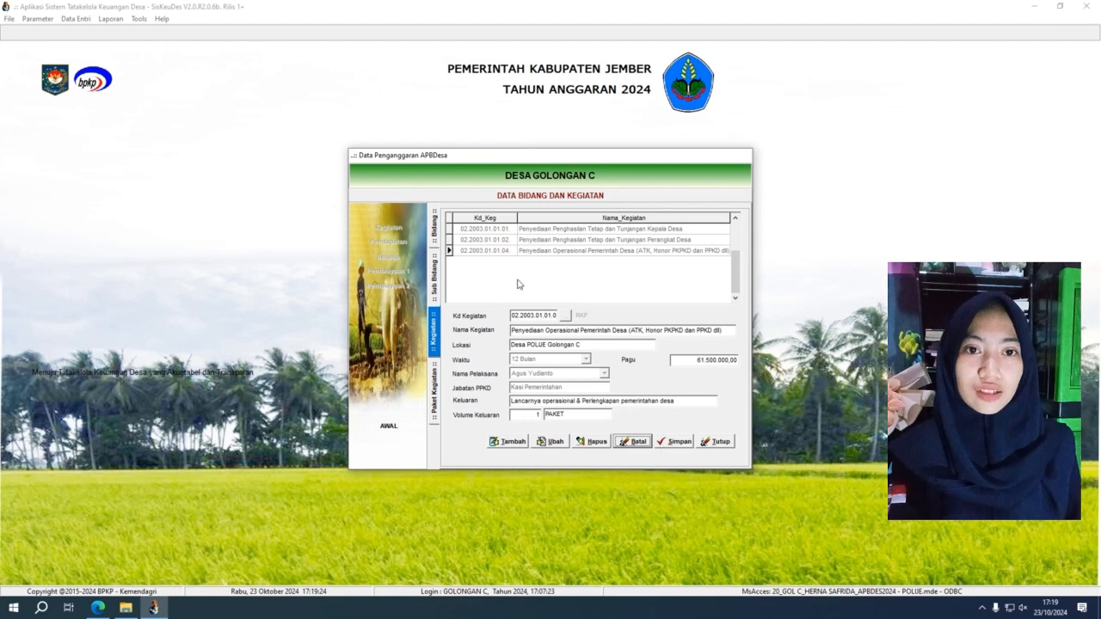
# Step: Open activity 02.2003.01.01.01's packages and start a Swakelola package with output 110101 Penghasilan Tetap Kepala Desa
pyautogui.click(547, 229)
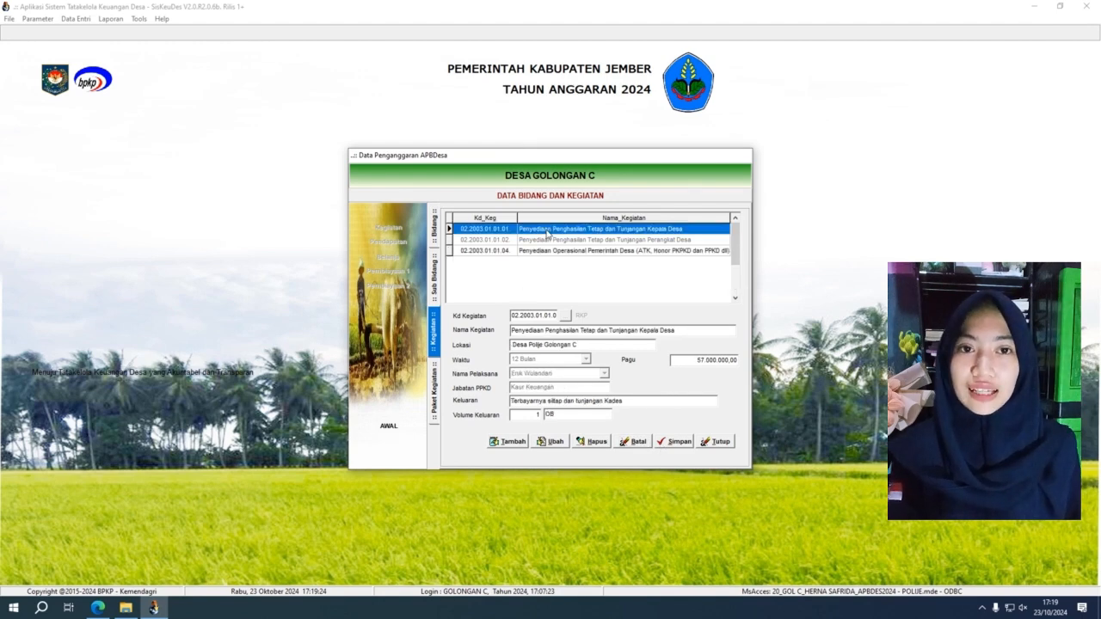
pyautogui.doubleClick(548, 231)
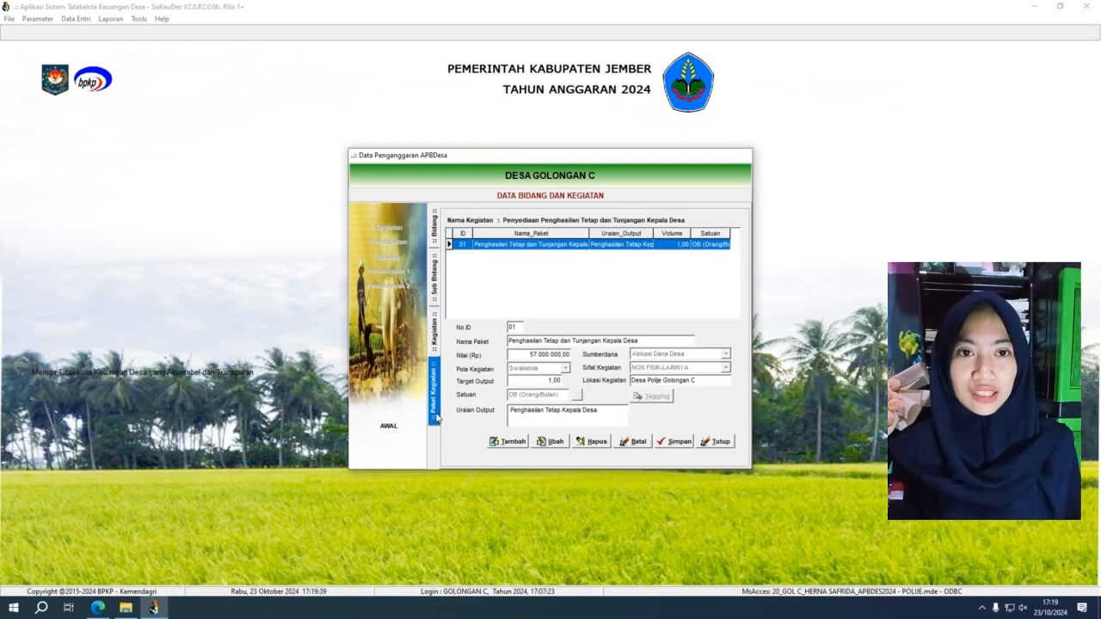
pyautogui.click(511, 442)
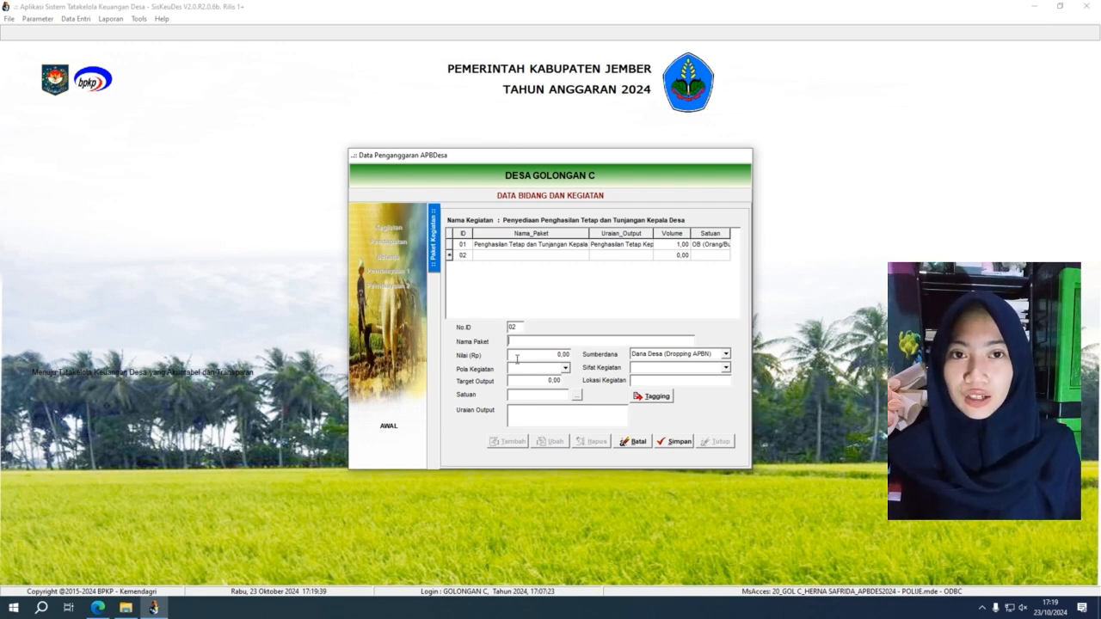
pyautogui.click(565, 368)
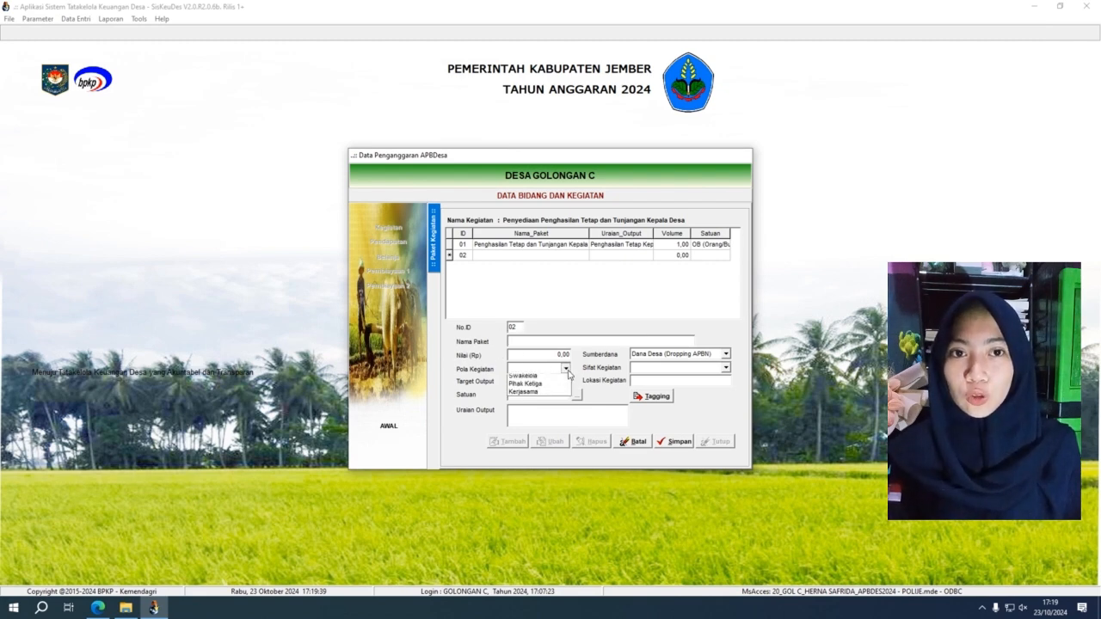
pyautogui.click(566, 379)
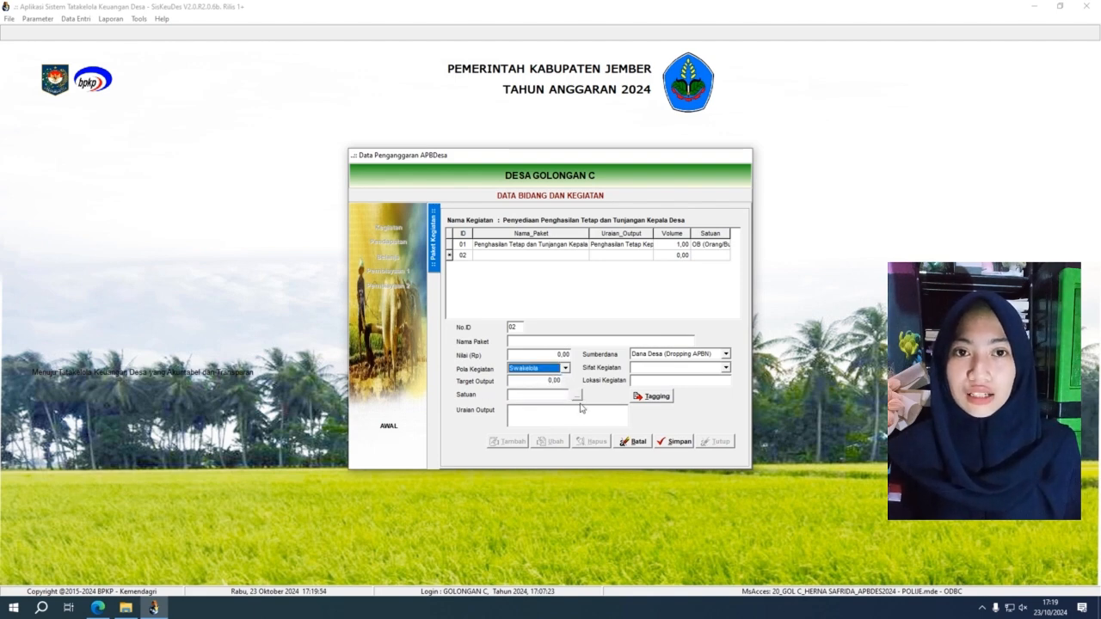
pyautogui.click(576, 396)
pyautogui.click(643, 244)
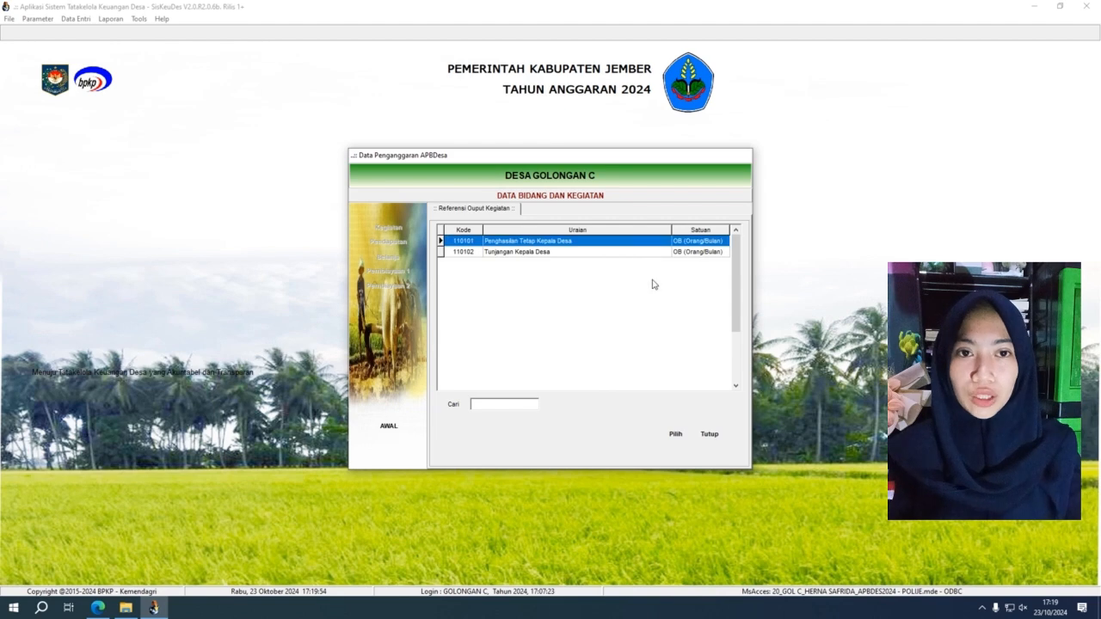
pyautogui.click(678, 434)
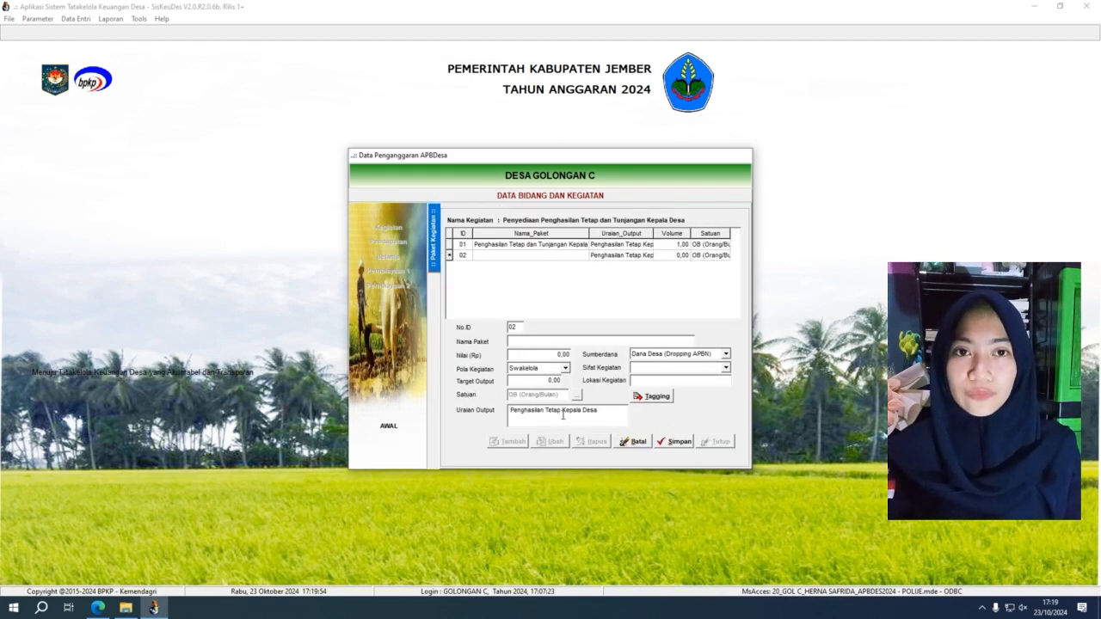
# Step: Set tax revenue sharing funding and NON FISIK-BIMTEK nature, then discard the nameless package
pyautogui.click(727, 355)
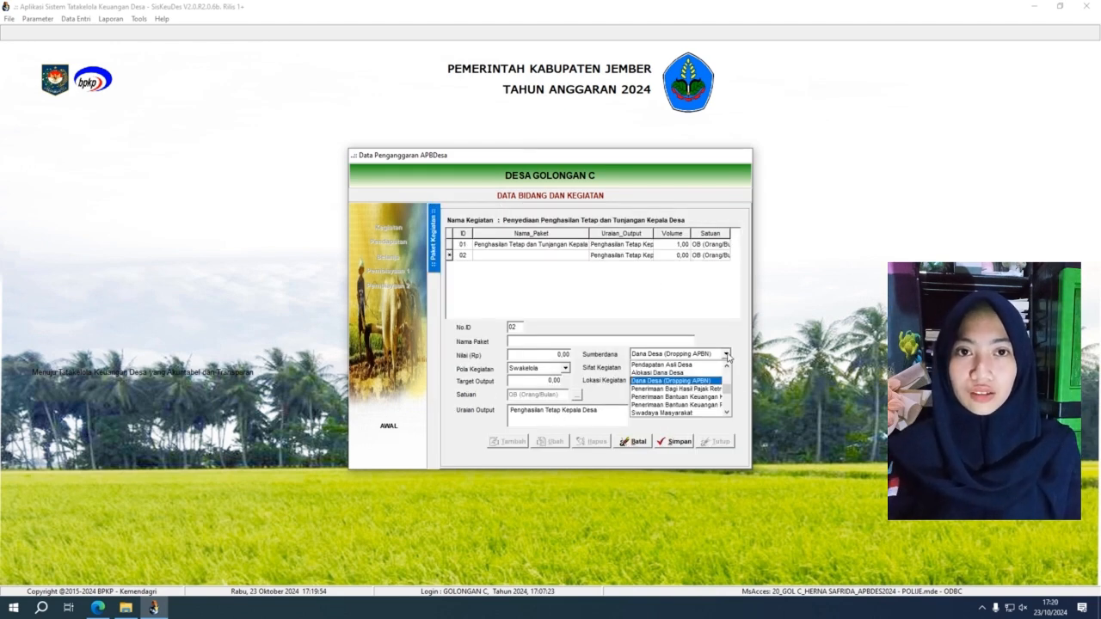
pyautogui.click(679, 389)
pyautogui.click(726, 369)
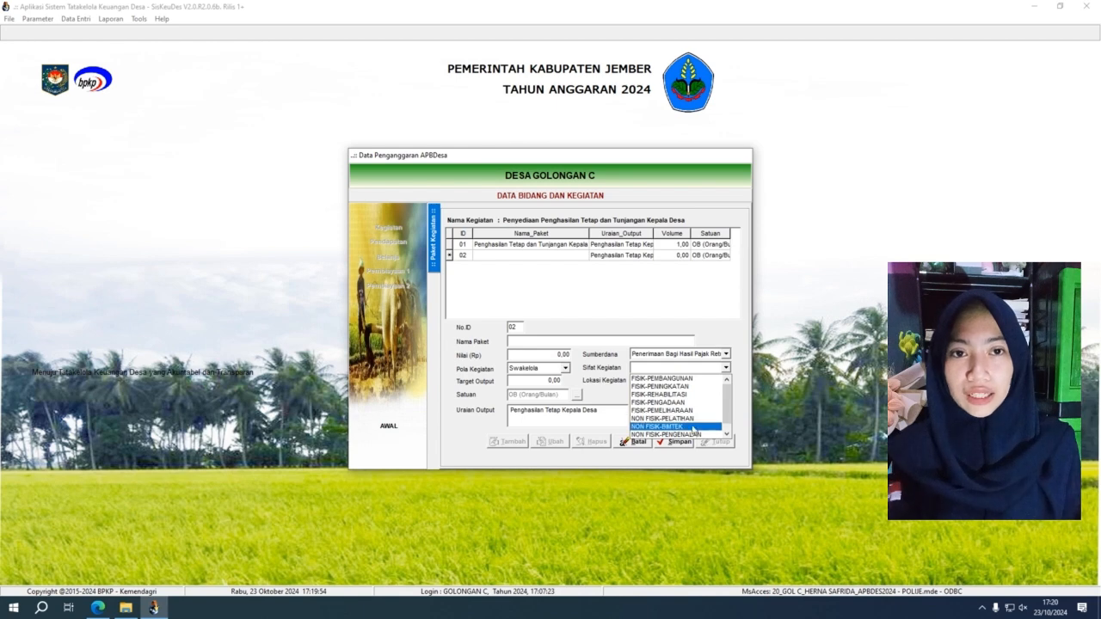
pyautogui.click(693, 427)
pyautogui.click(699, 382)
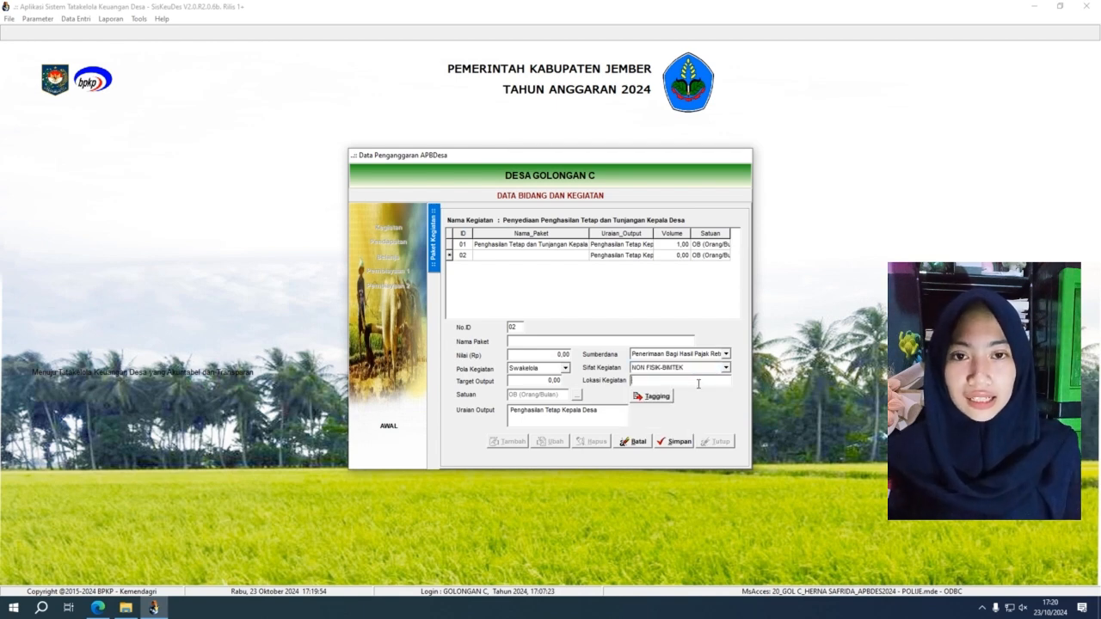
pyautogui.click(656, 398)
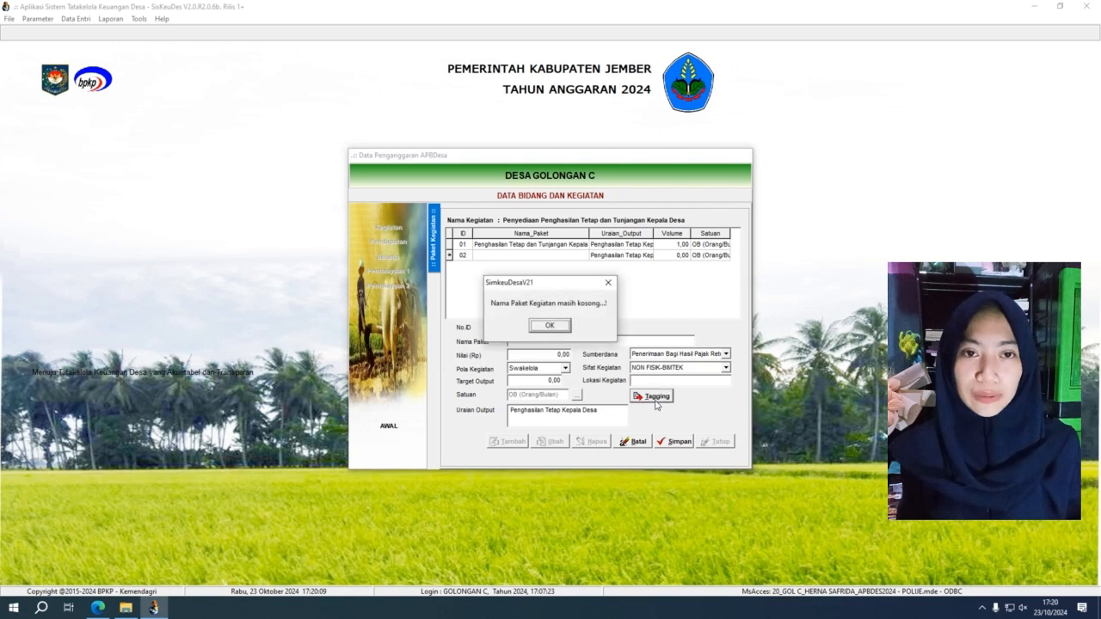
pyautogui.click(543, 327)
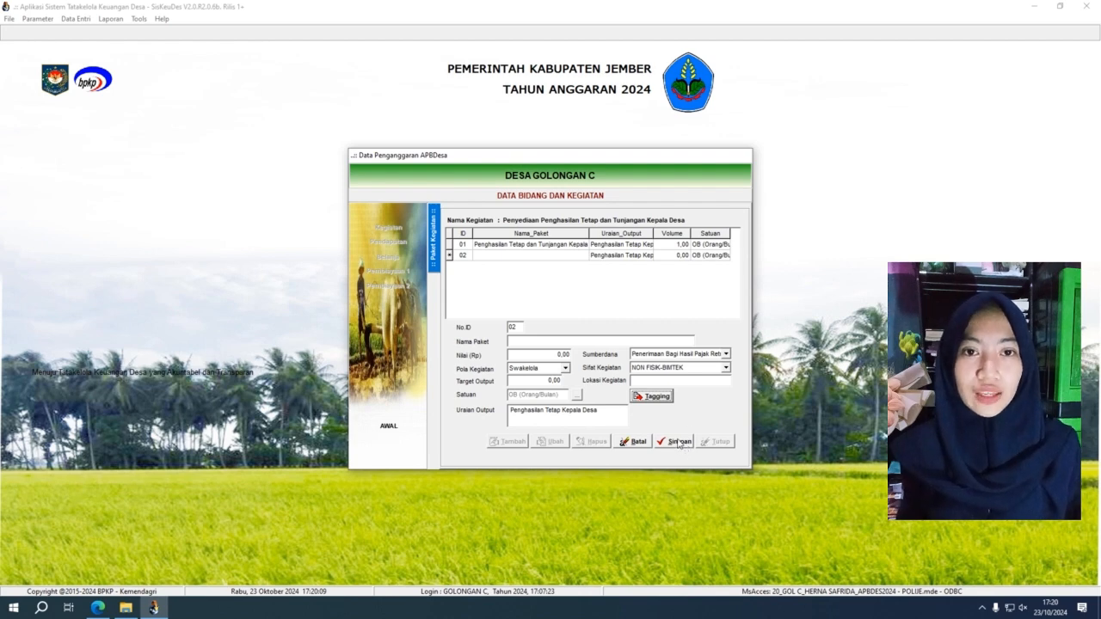
pyautogui.click(635, 444)
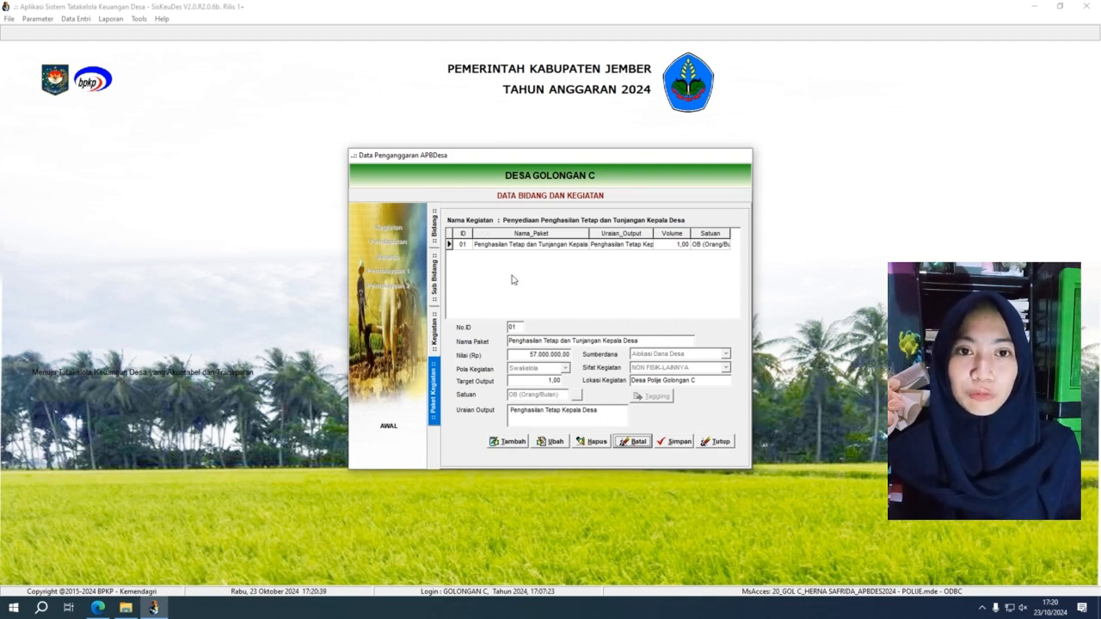
# Step: Close the package form and open Perencanaan reports for Kecamatan Polije, Desa Golongan C
pyautogui.click(714, 442)
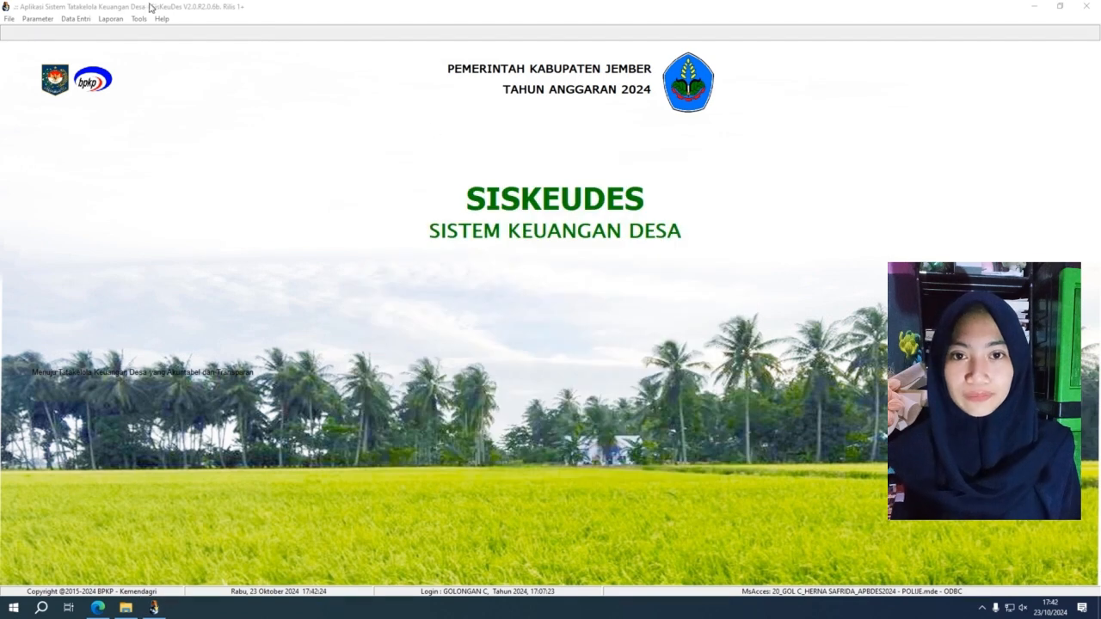
pyautogui.click(111, 18)
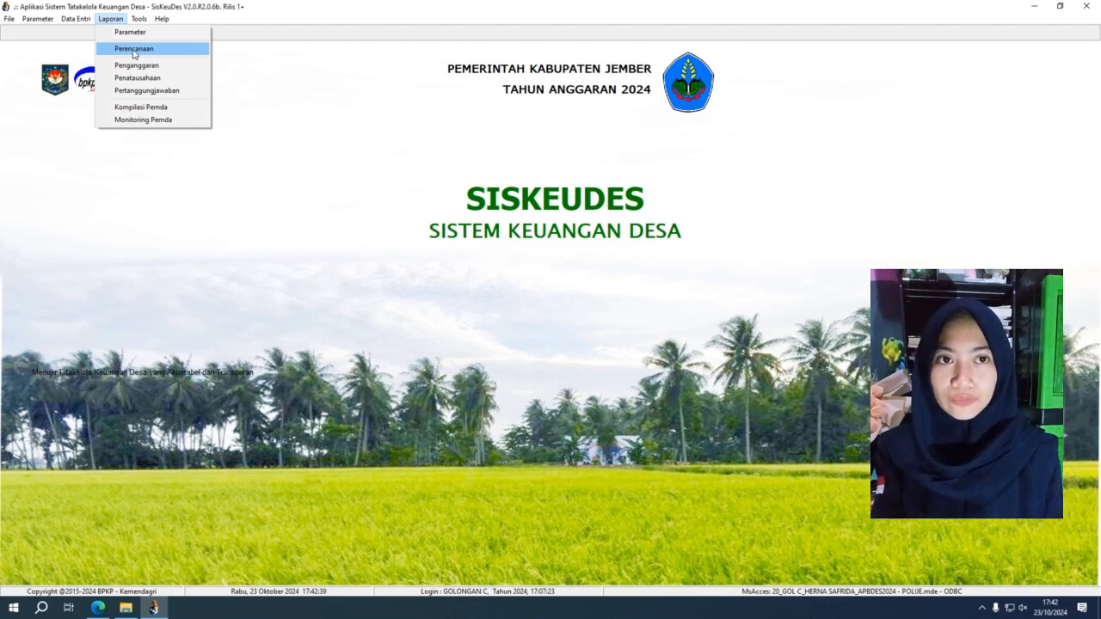
pyautogui.click(133, 52)
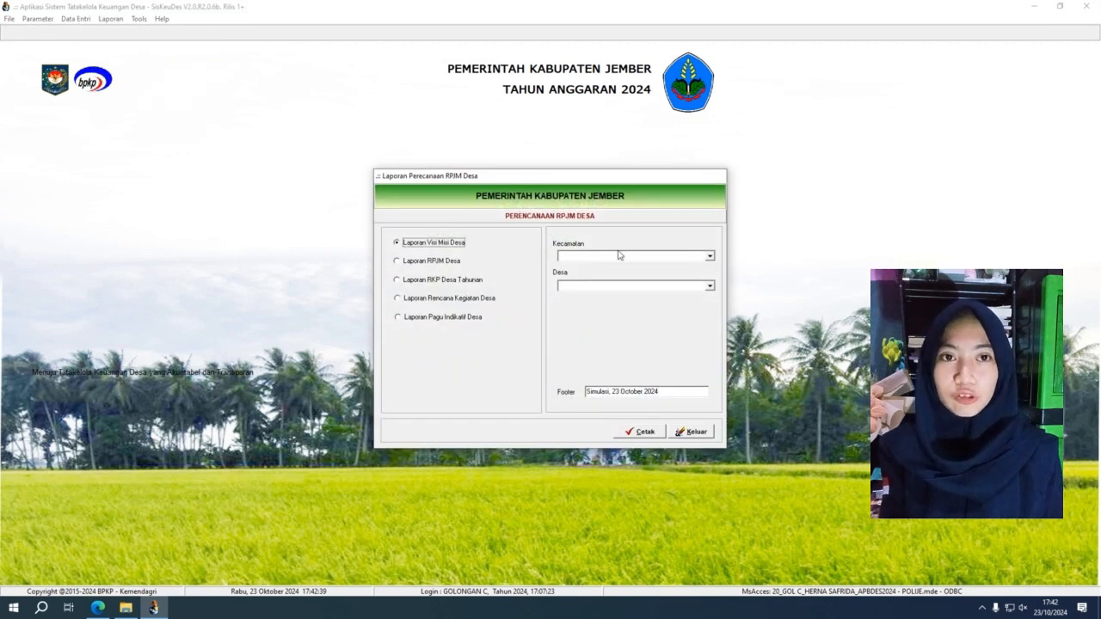
pyautogui.click(710, 256)
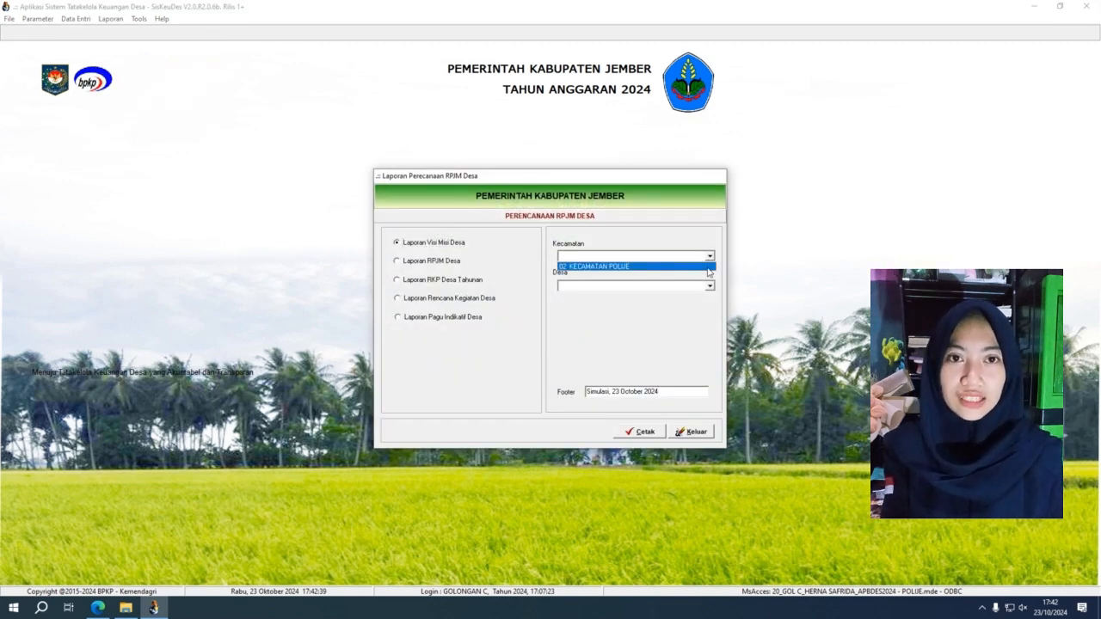
pyautogui.click(709, 267)
pyautogui.click(710, 286)
pyautogui.click(711, 296)
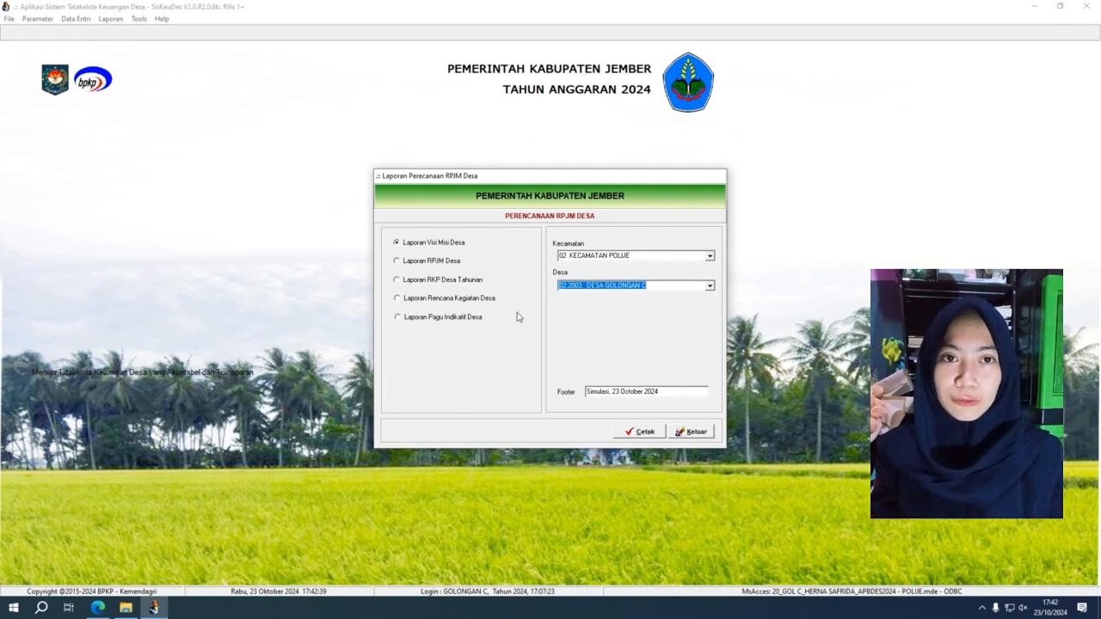
# Step: Preview the Visi Misi Desa report, close it, and select the RPJM Desa report
pyautogui.click(449, 267)
pyautogui.click(454, 281)
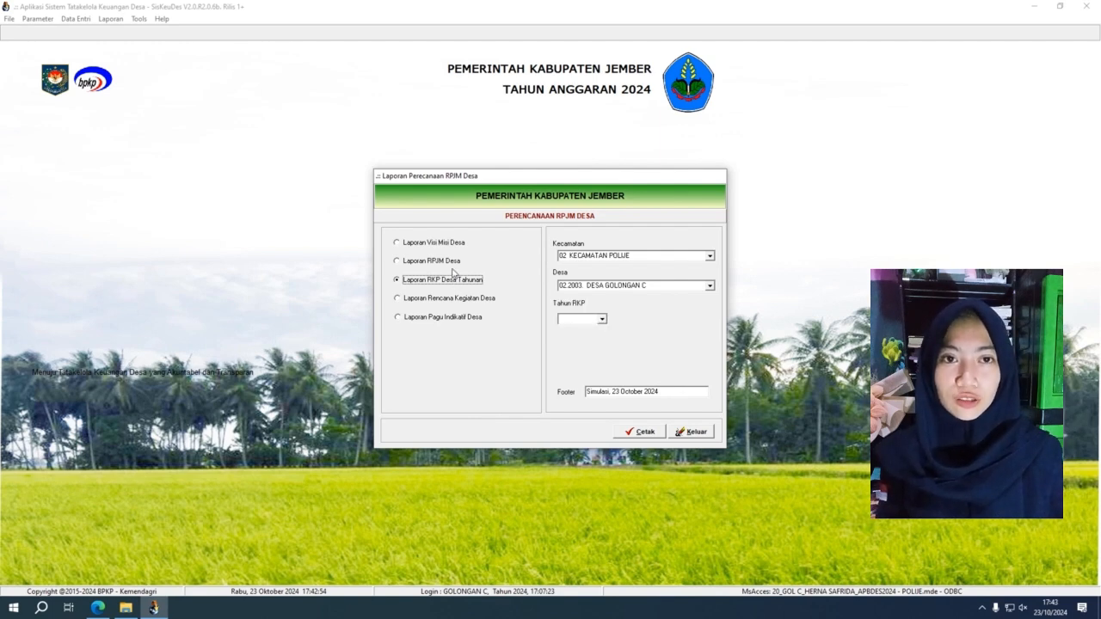
pyautogui.click(452, 245)
pyautogui.click(644, 434)
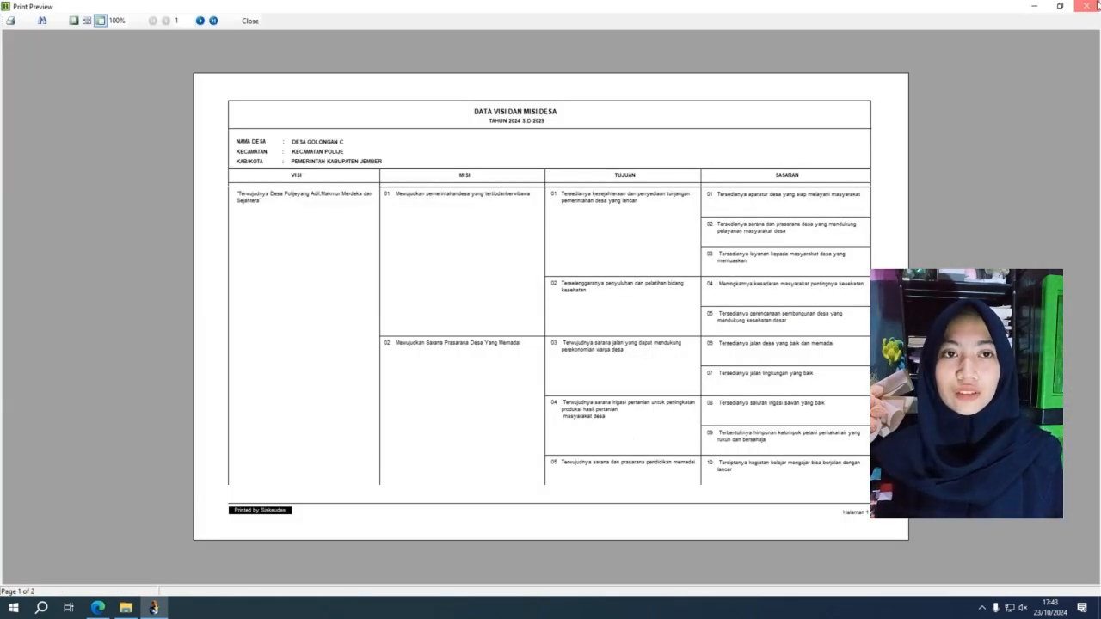
pyautogui.click(1087, 6)
pyautogui.click(441, 264)
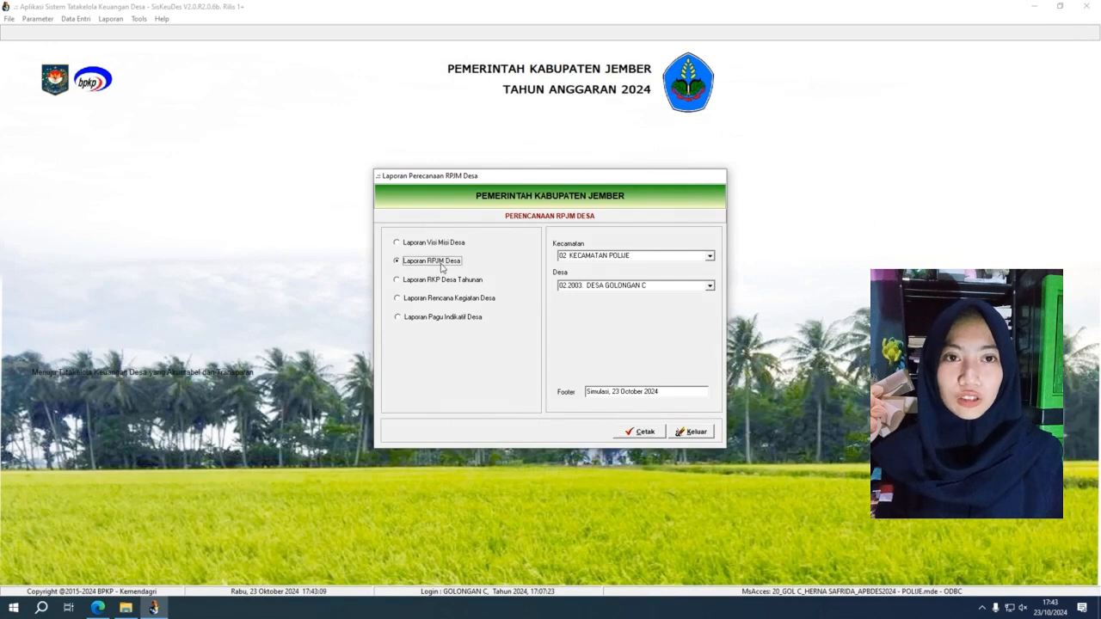
pyautogui.click(624, 433)
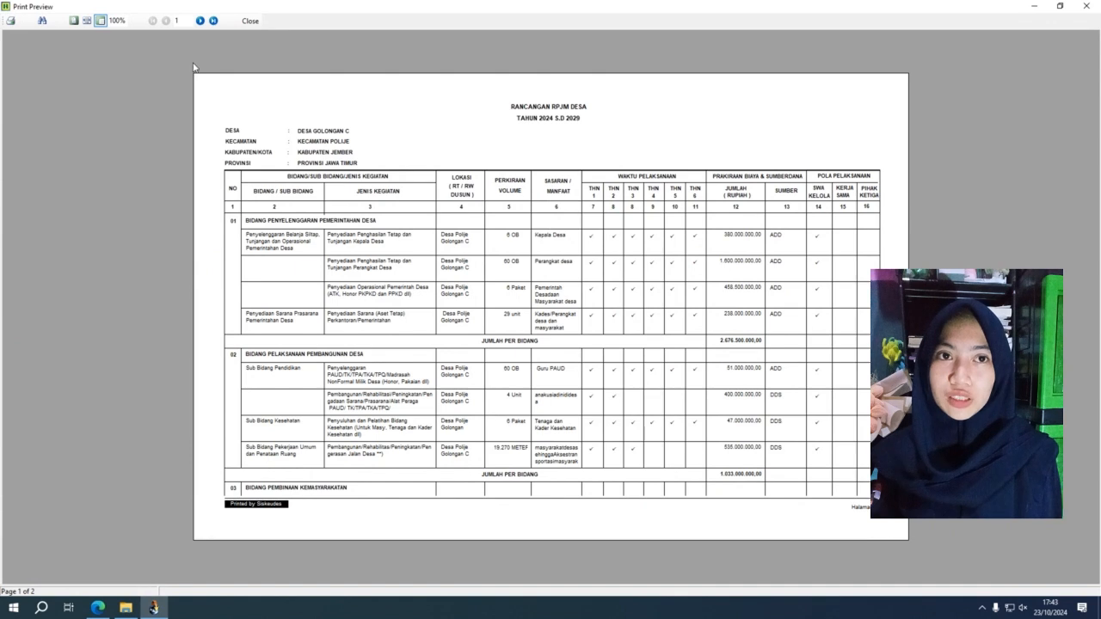
pyautogui.click(213, 22)
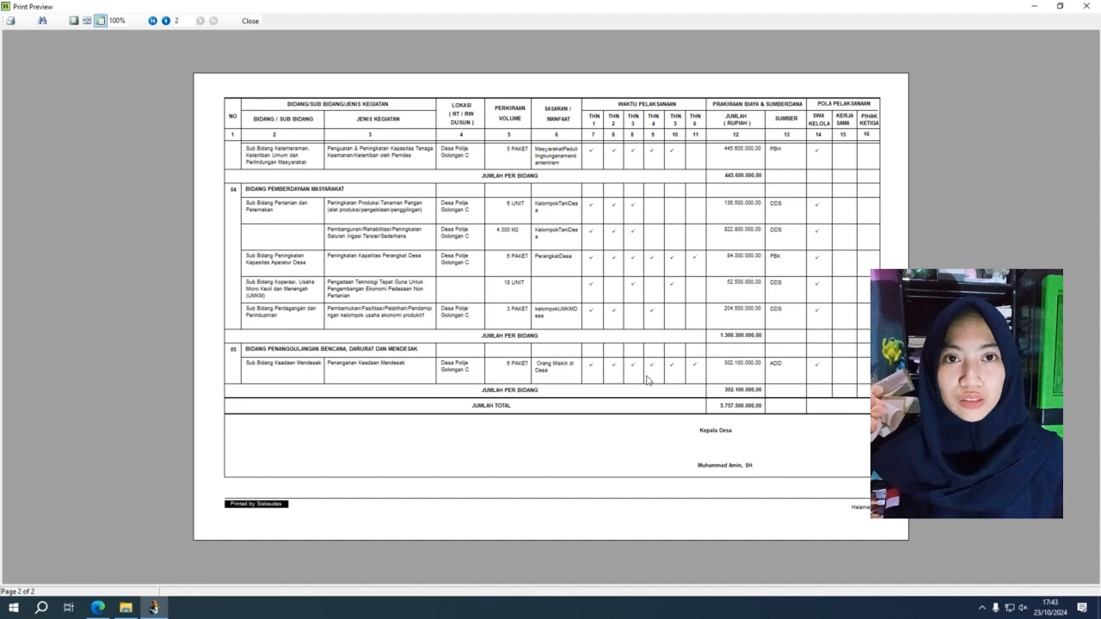
pyautogui.click(1089, 7)
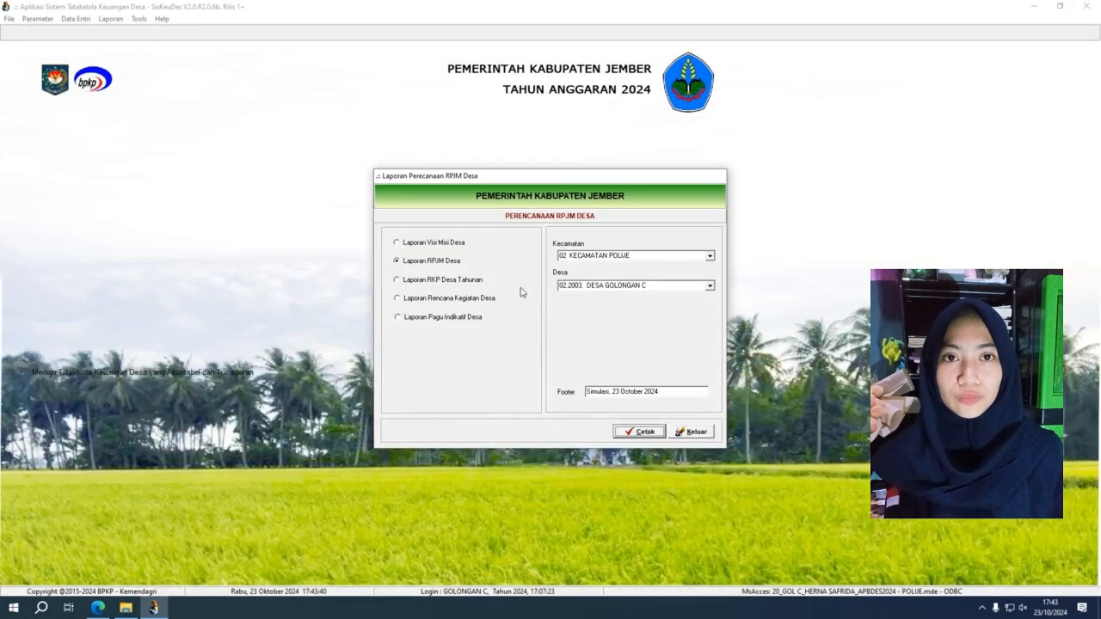
# Step: Preview the annual RKP Desa report for Tahun 1, checking its last page before closing
pyautogui.click(477, 284)
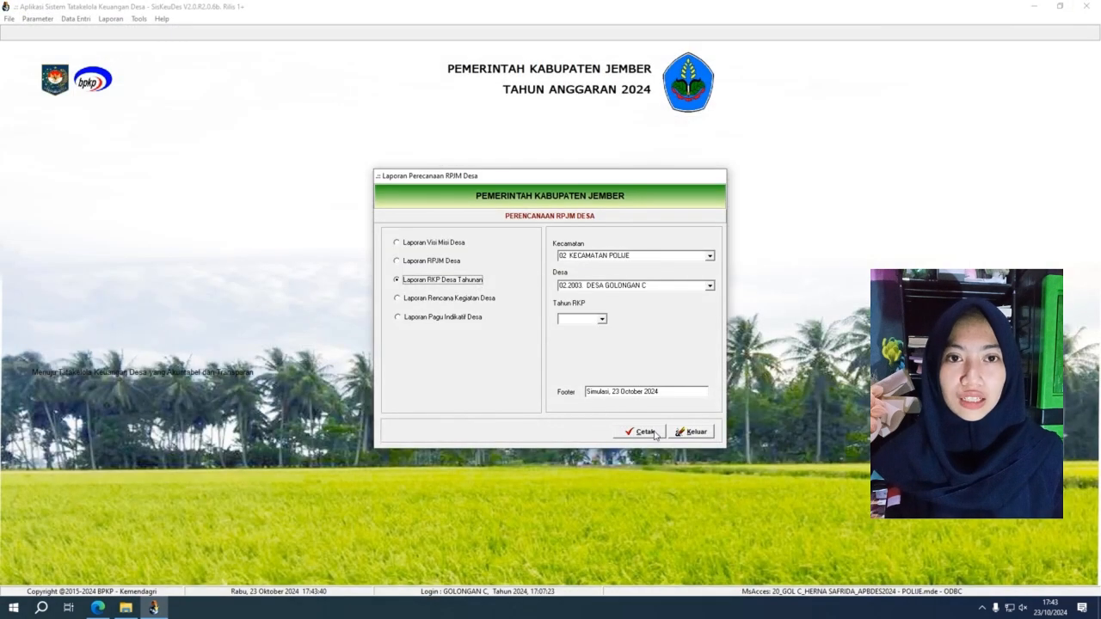
pyautogui.click(602, 319)
pyautogui.click(599, 329)
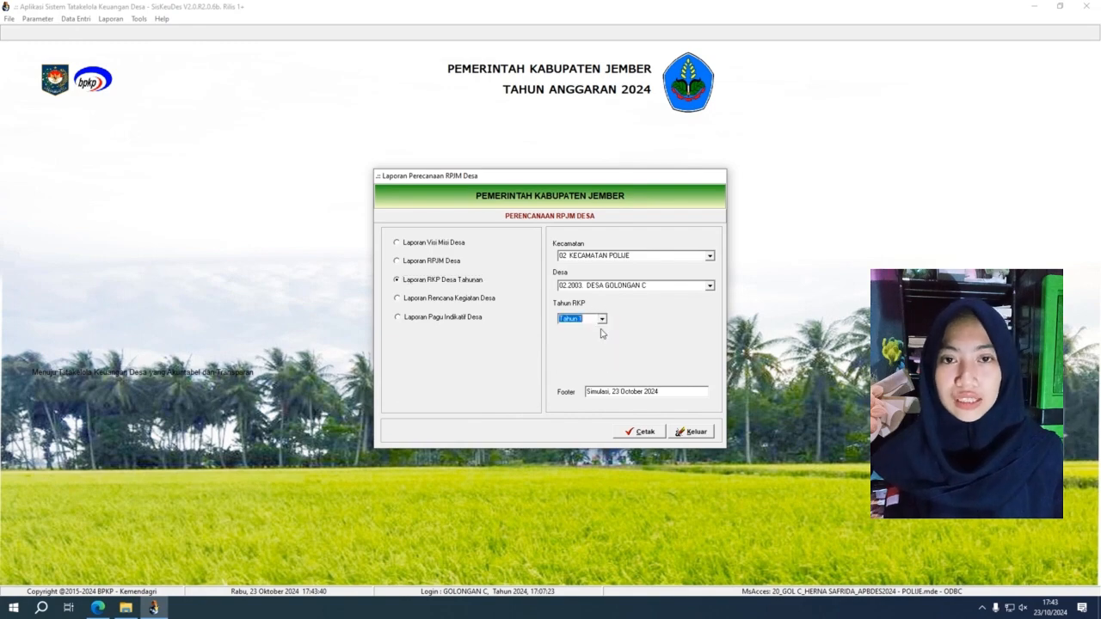
pyautogui.click(644, 432)
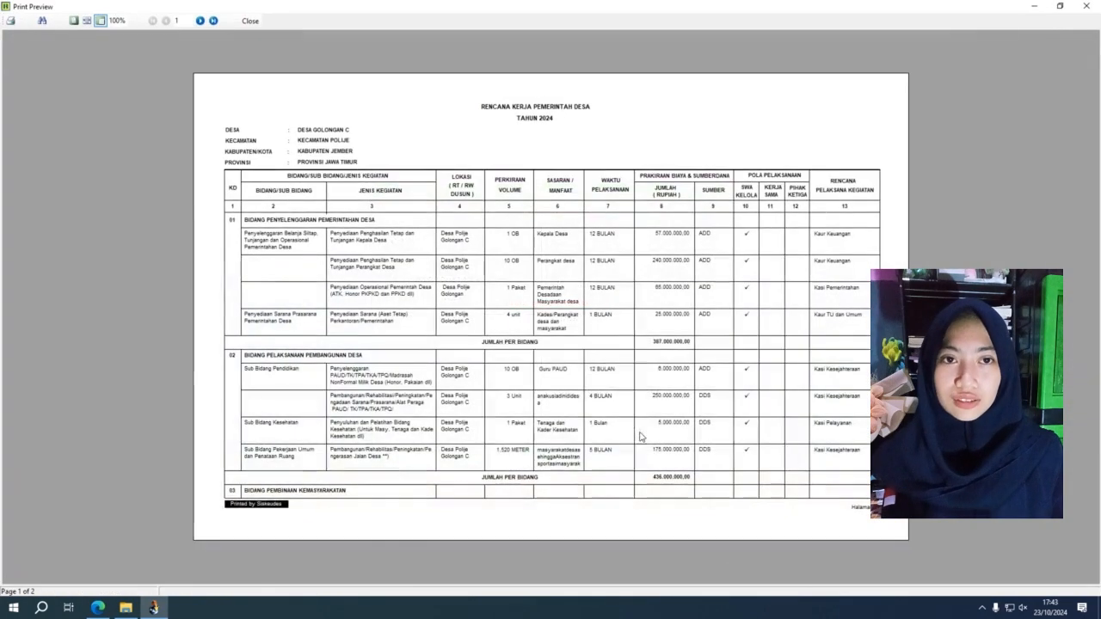
pyautogui.click(214, 21)
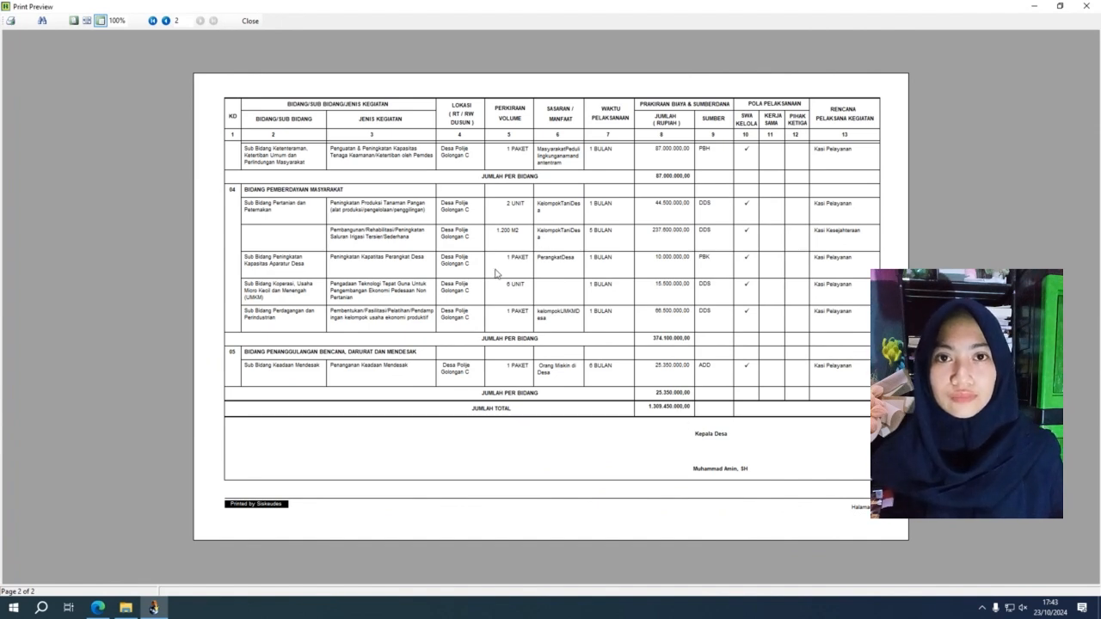
pyautogui.click(1090, 6)
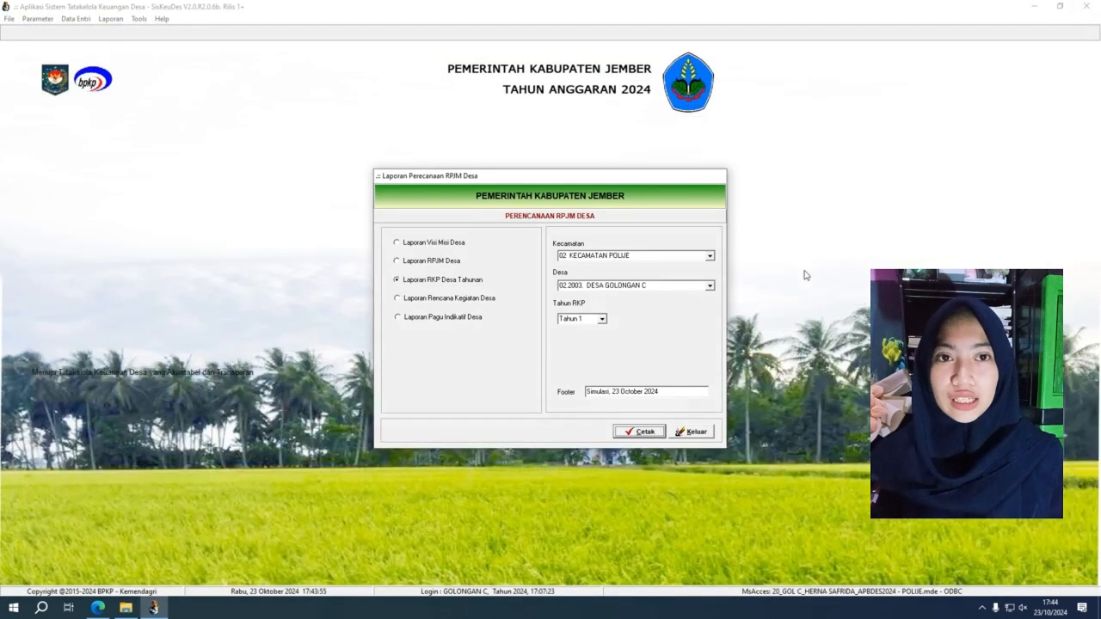
# Step: Switch the RKP year to Tahun 2, then back to Tahun 1, and preview again
pyautogui.click(604, 319)
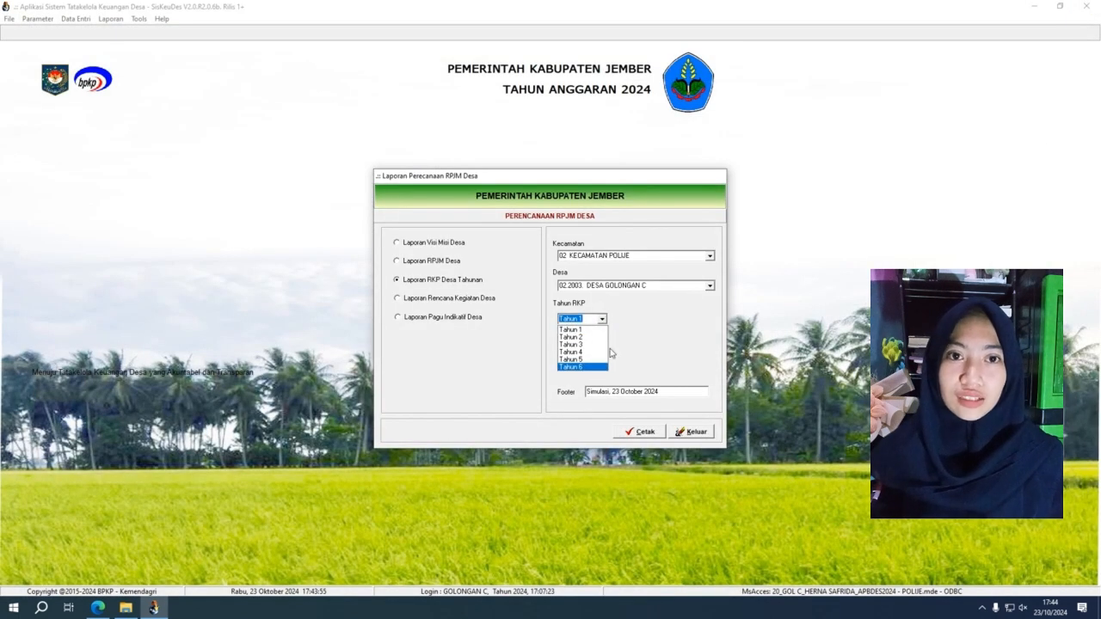
pyautogui.click(588, 338)
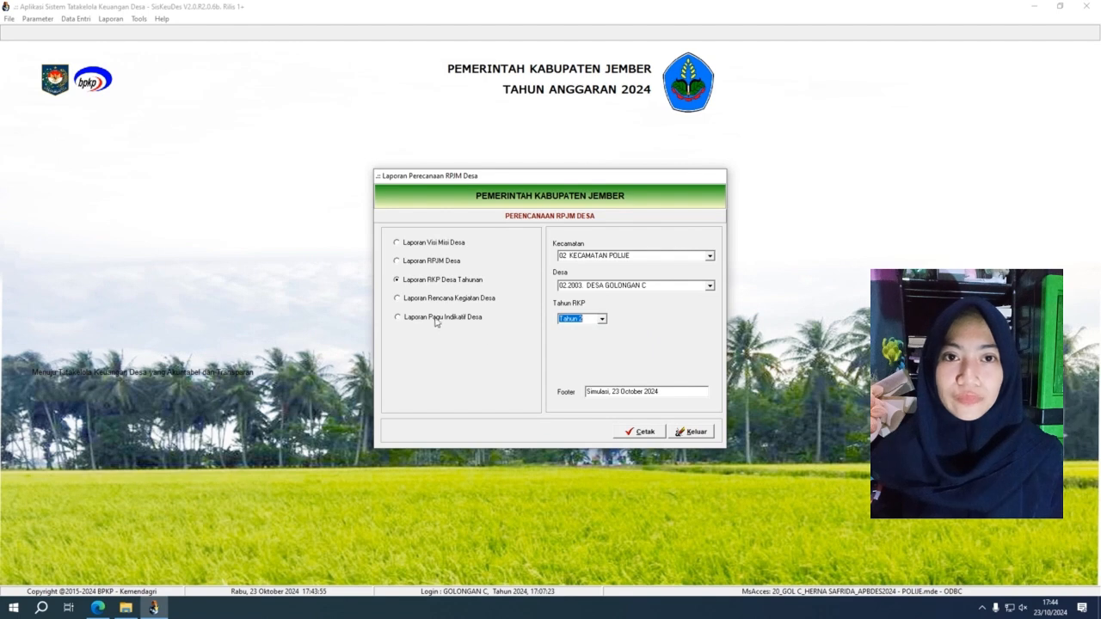
pyautogui.click(604, 321)
pyautogui.click(605, 338)
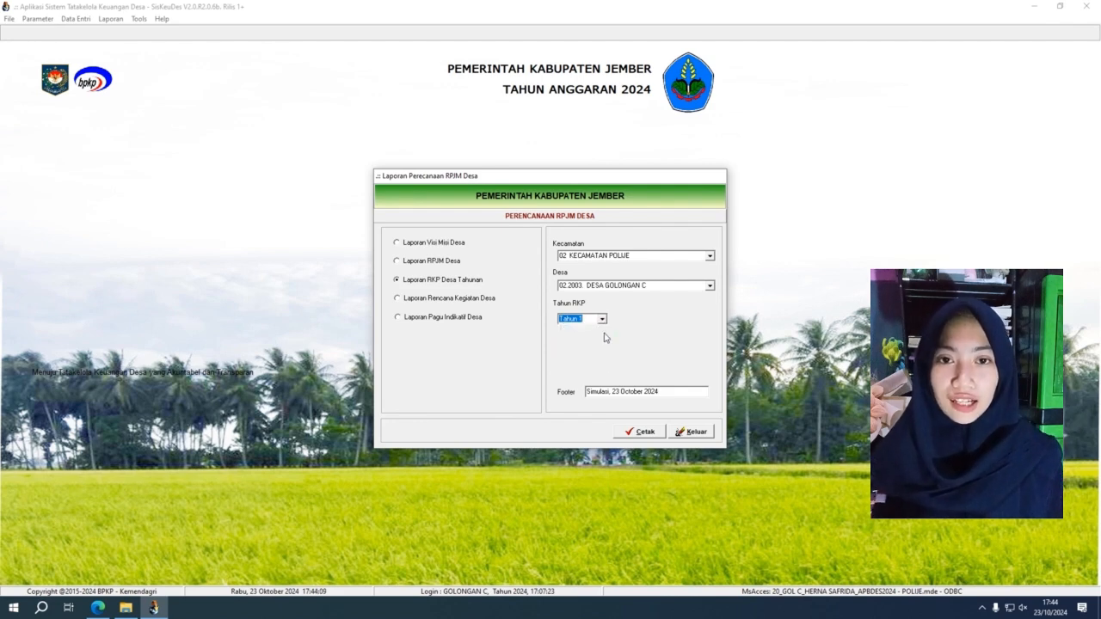
pyautogui.click(639, 433)
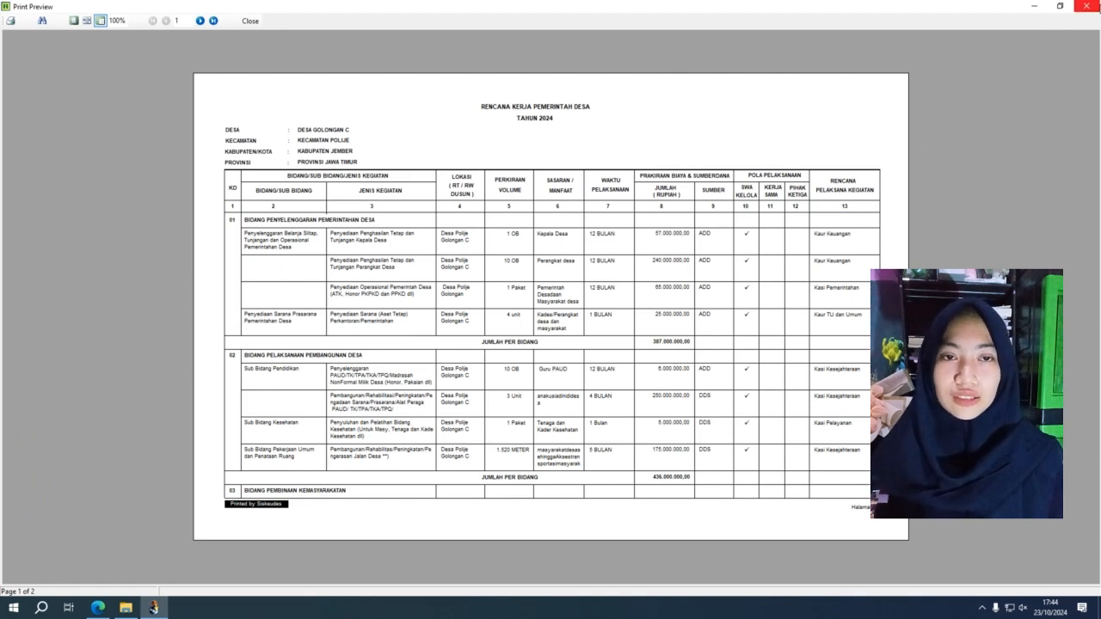
# Step: Close the RKP preview, then add a trial 4.1.1.01 Bagi Hasil BUMDes income line and cancel it
pyautogui.click(1087, 6)
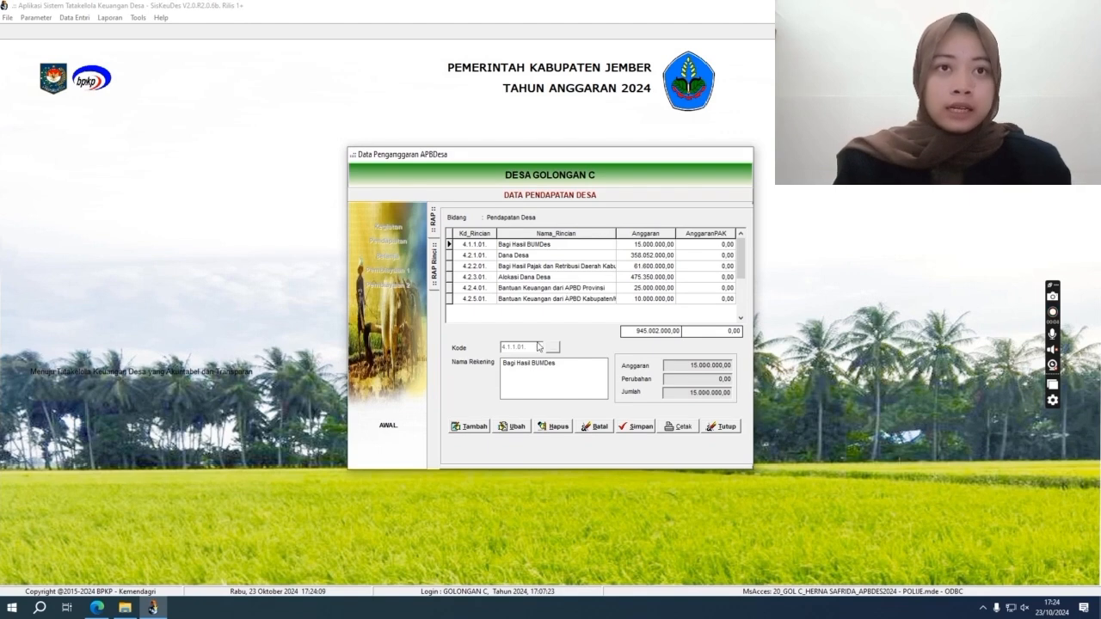
pyautogui.click(473, 430)
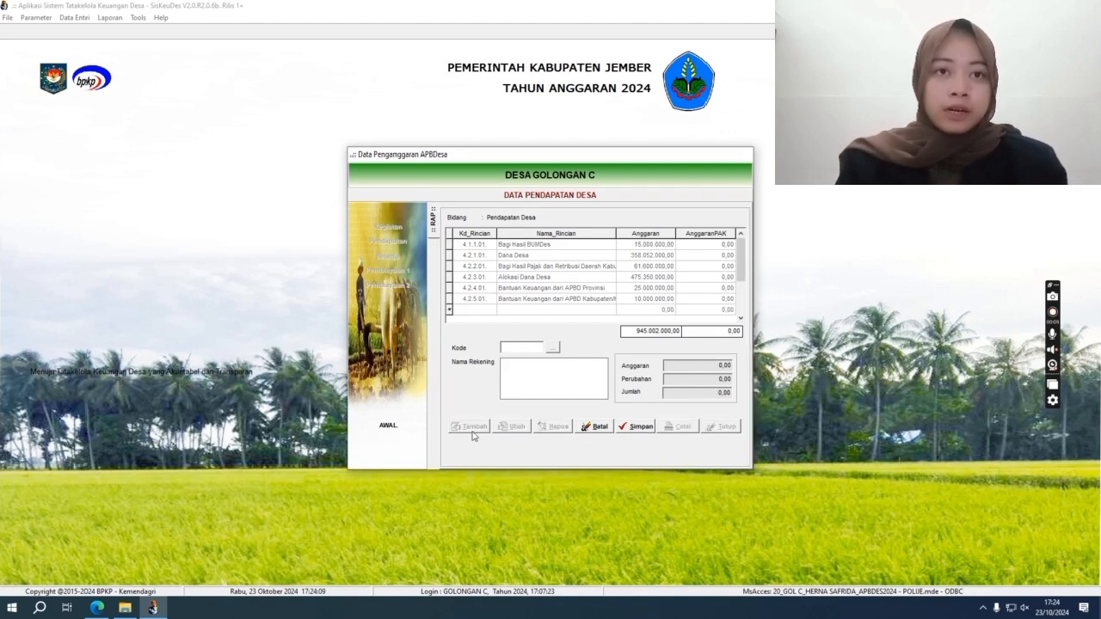
pyautogui.click(555, 347)
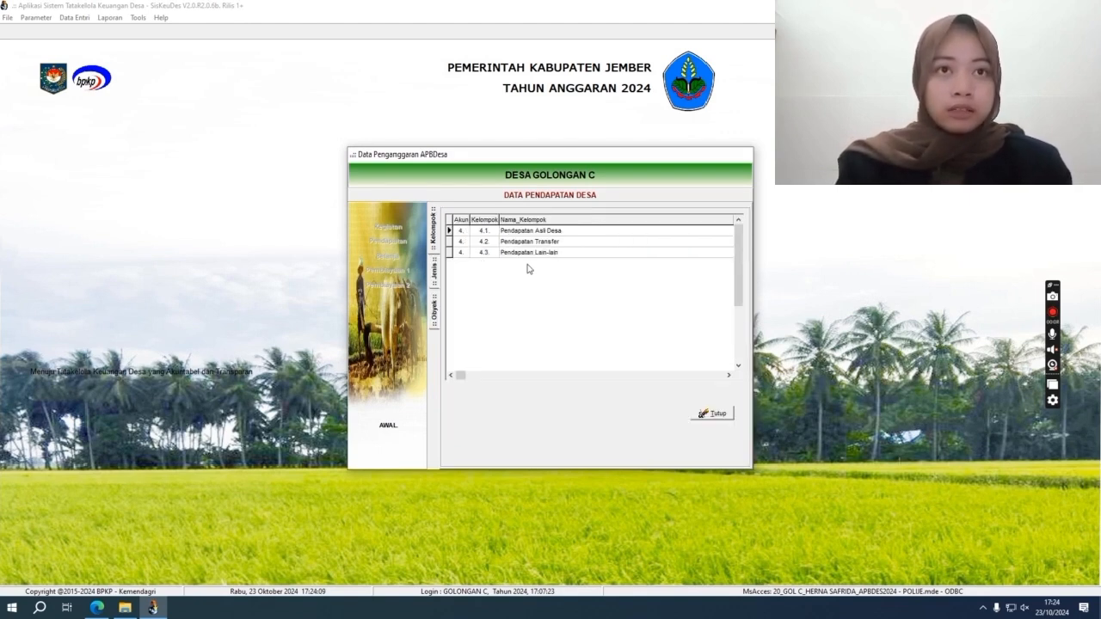
pyautogui.click(541, 232)
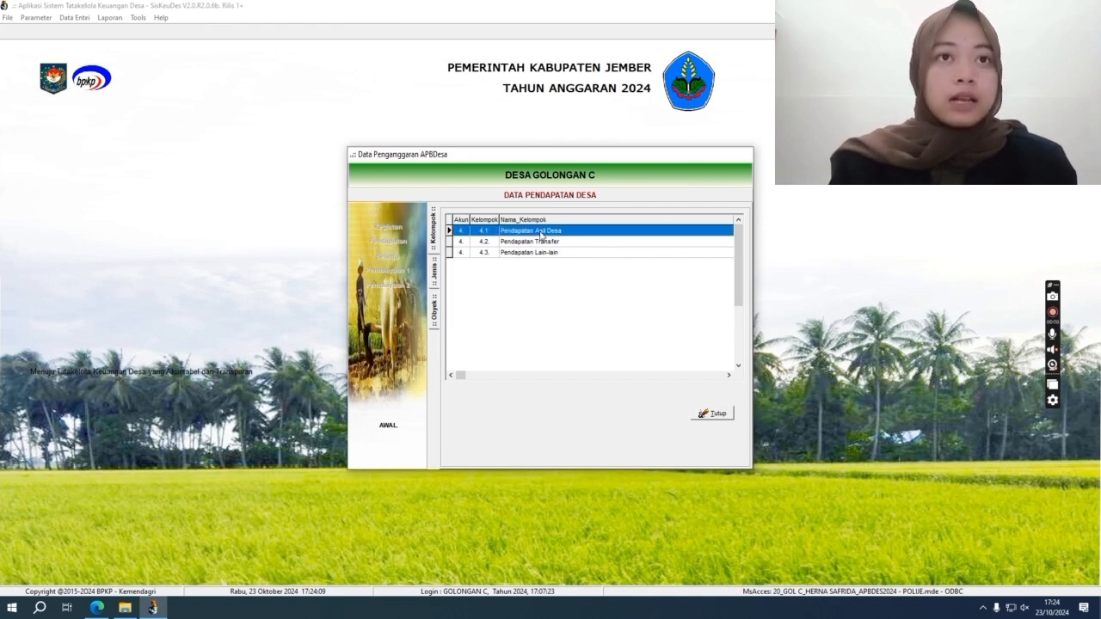
pyautogui.doubleClick(541, 233)
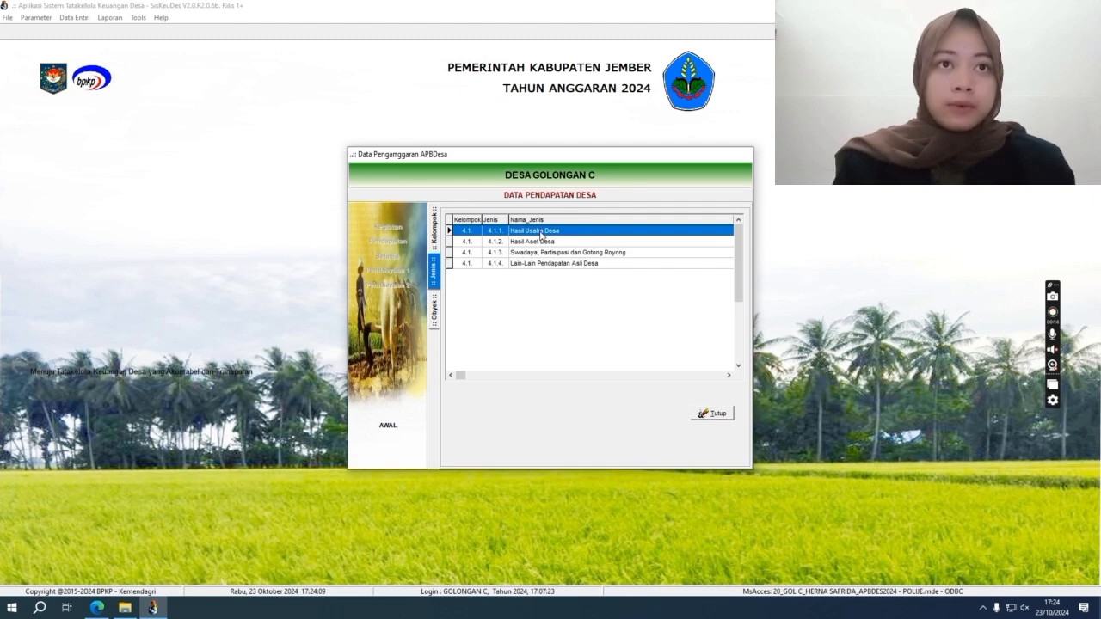
pyautogui.doubleClick(541, 233)
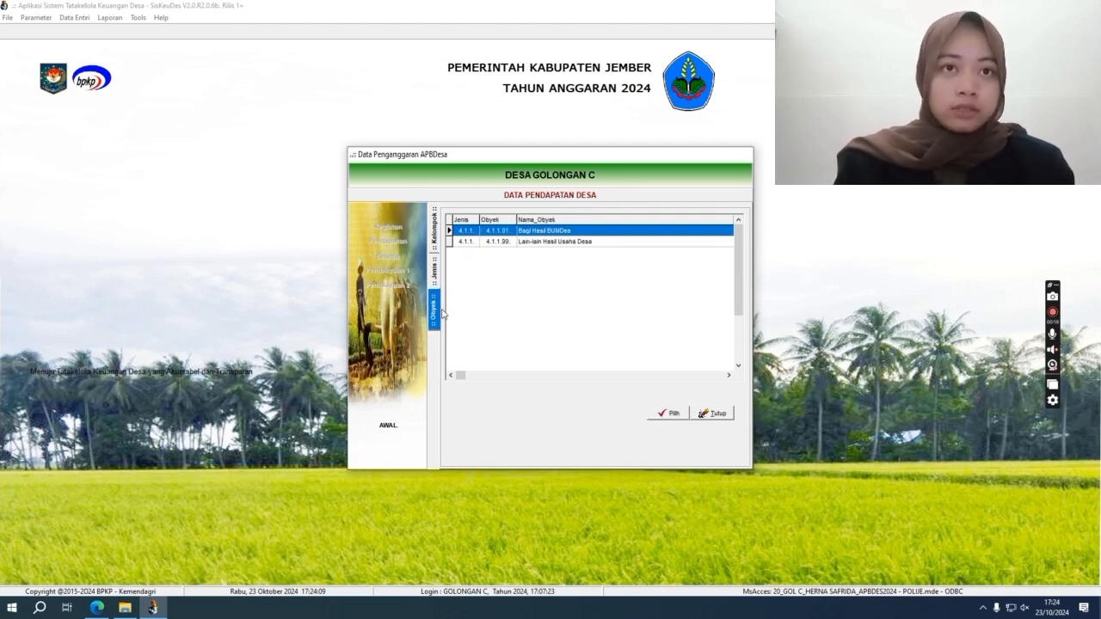
pyautogui.doubleClick(560, 232)
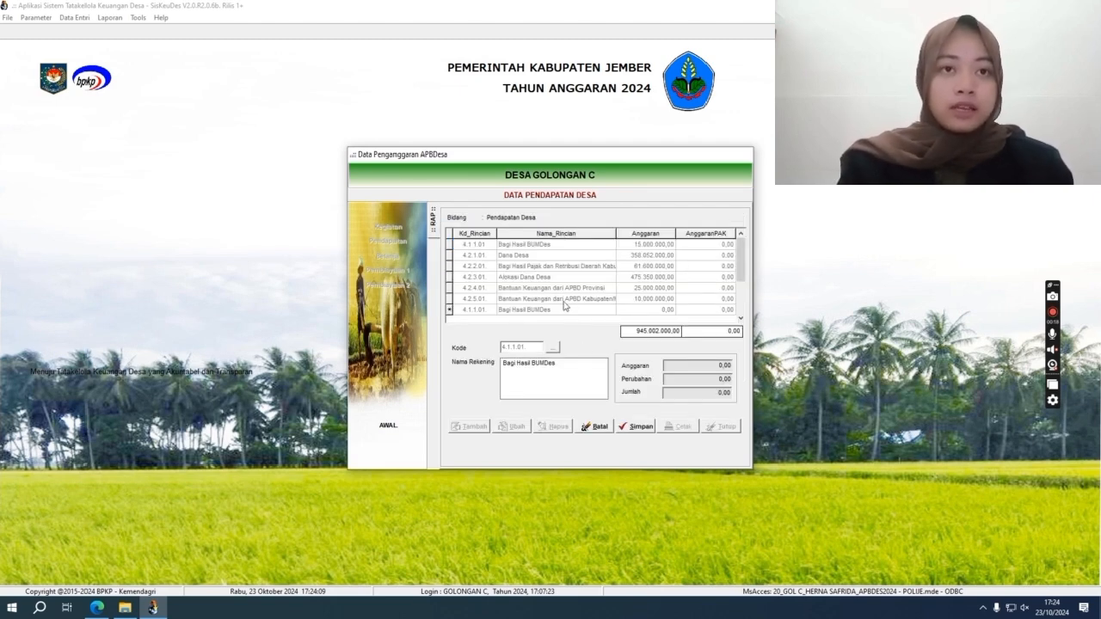
pyautogui.click(607, 434)
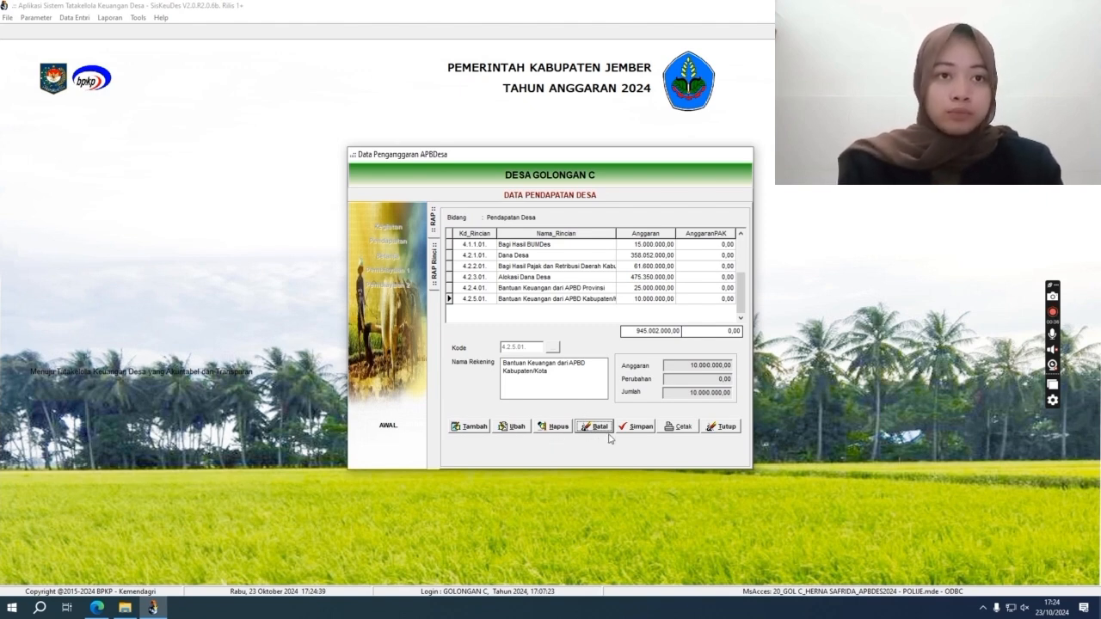
# Step: Start a second Bagi Hasil BUMDes detail row funded by Dana Desa (Dropping APBN), cancel it, and close Pendapatan
pyautogui.doubleClick(512, 246)
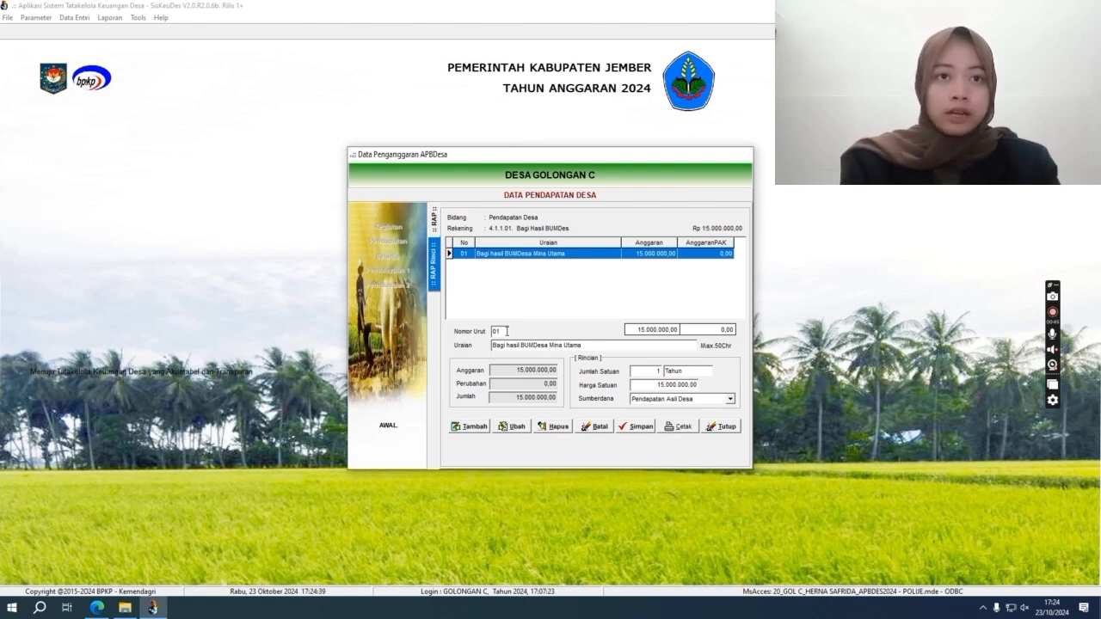
pyautogui.click(473, 427)
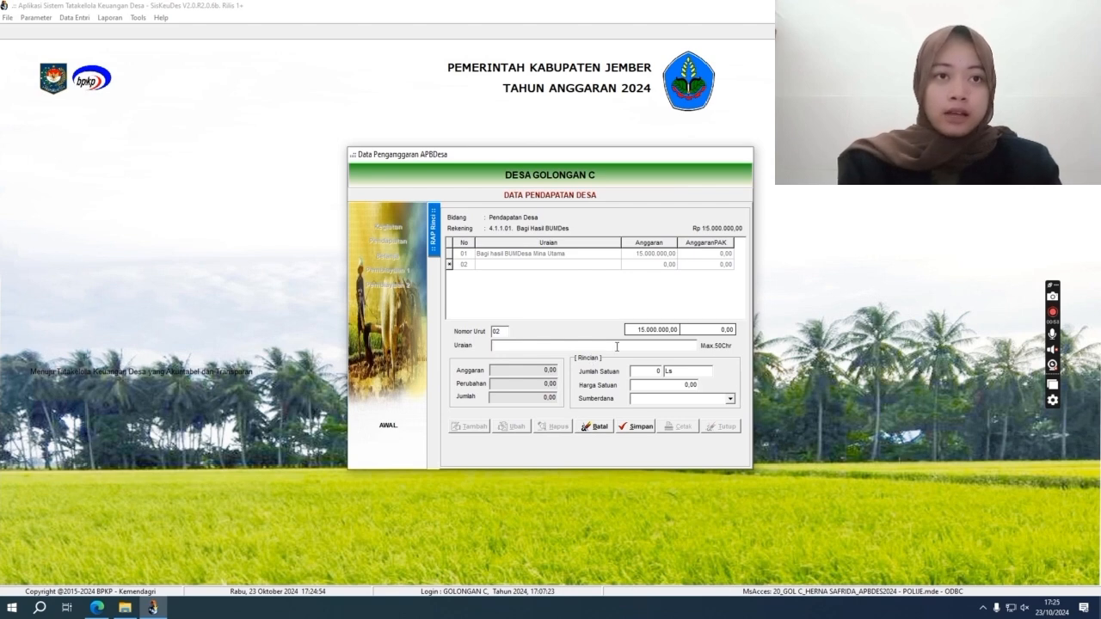
pyautogui.click(645, 372)
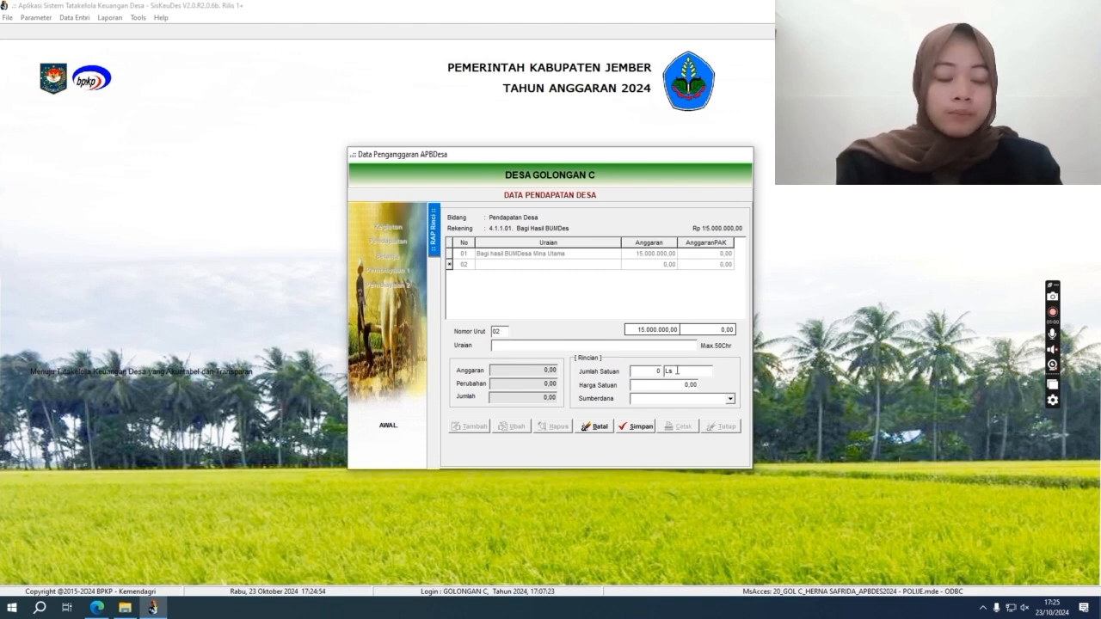
pyautogui.click(687, 386)
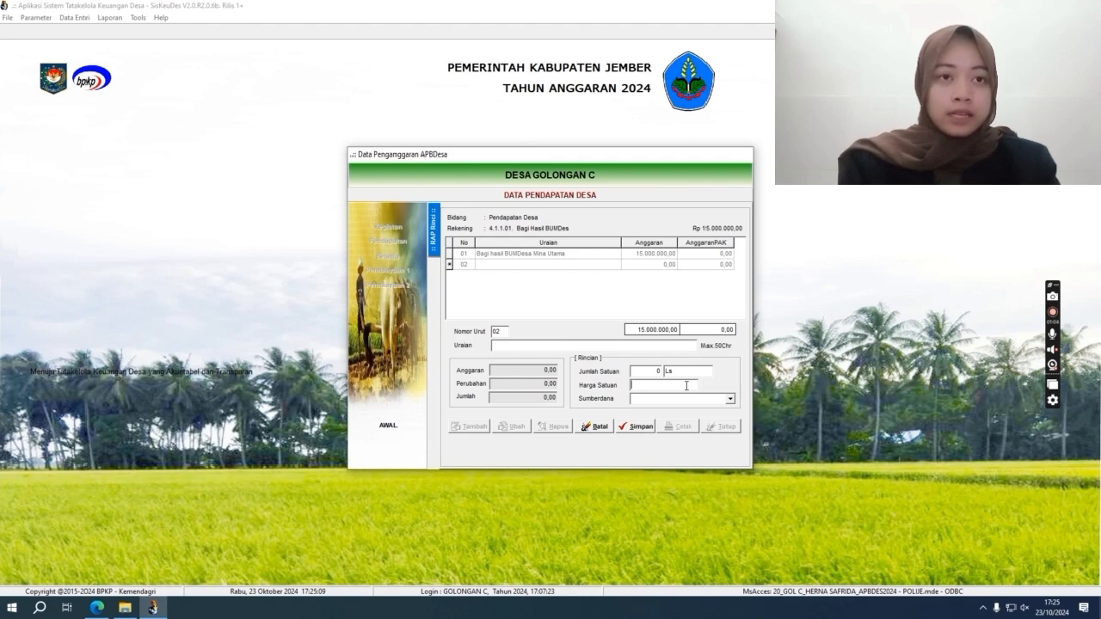
pyautogui.click(731, 400)
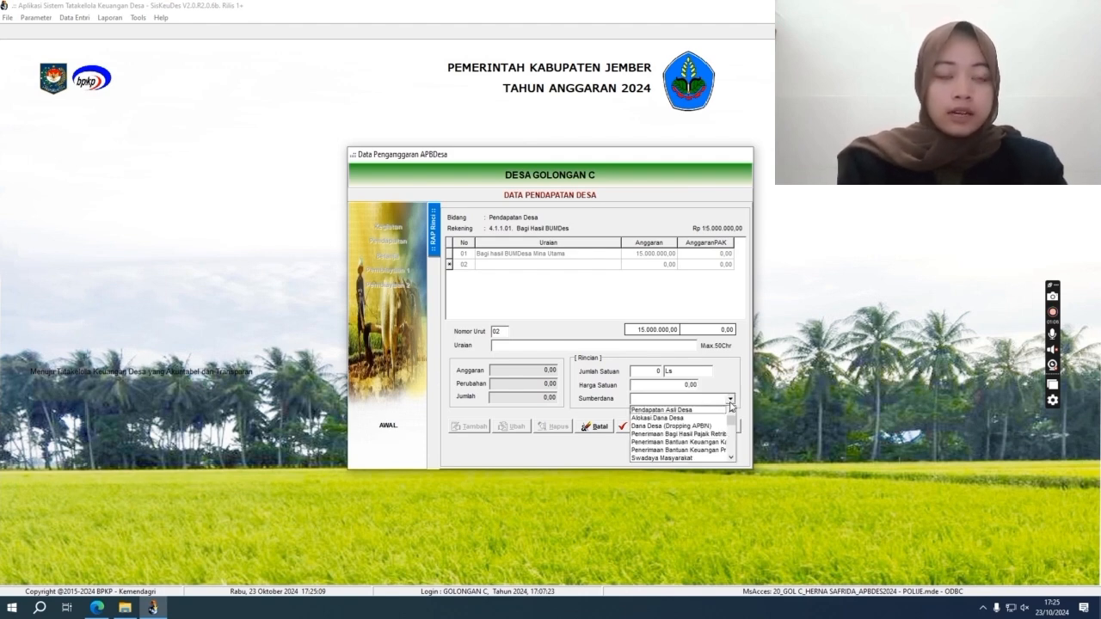
pyautogui.click(693, 427)
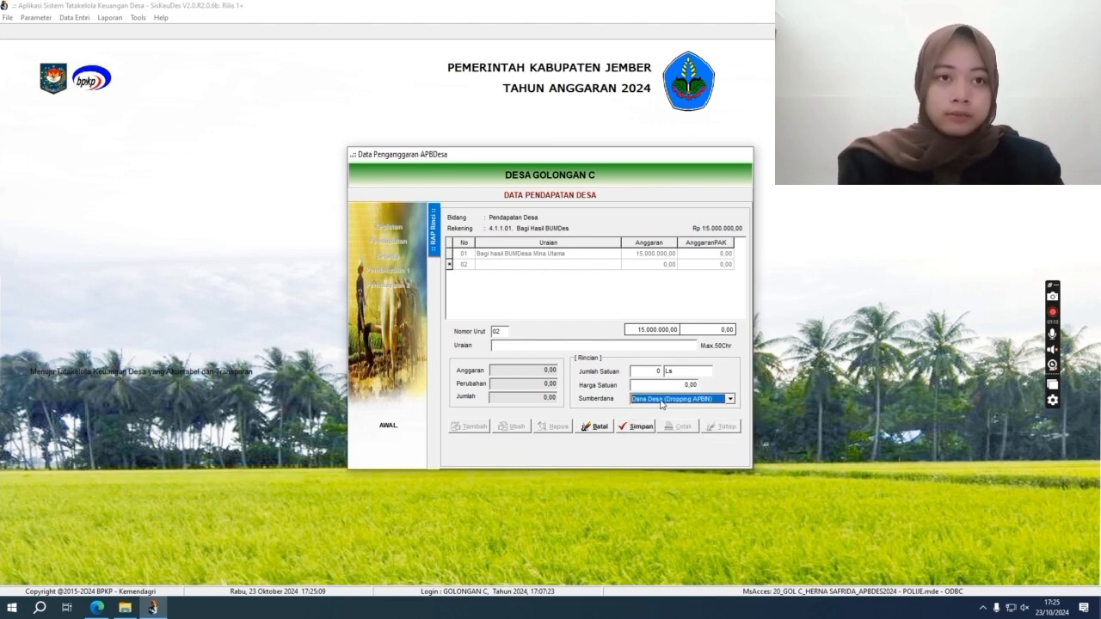
pyautogui.click(601, 427)
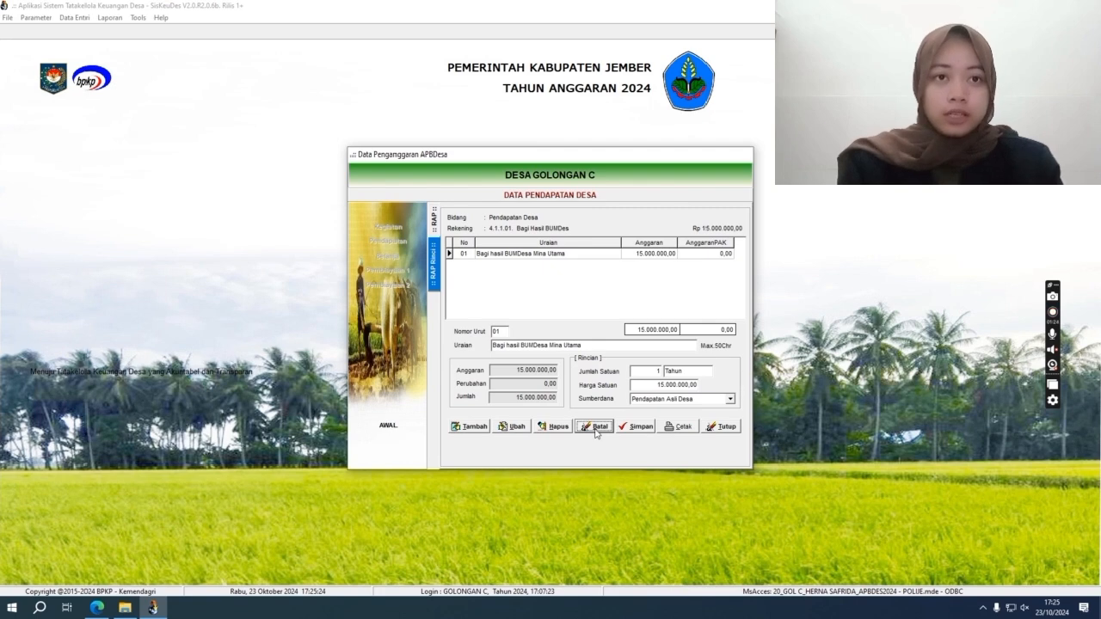
pyautogui.click(727, 427)
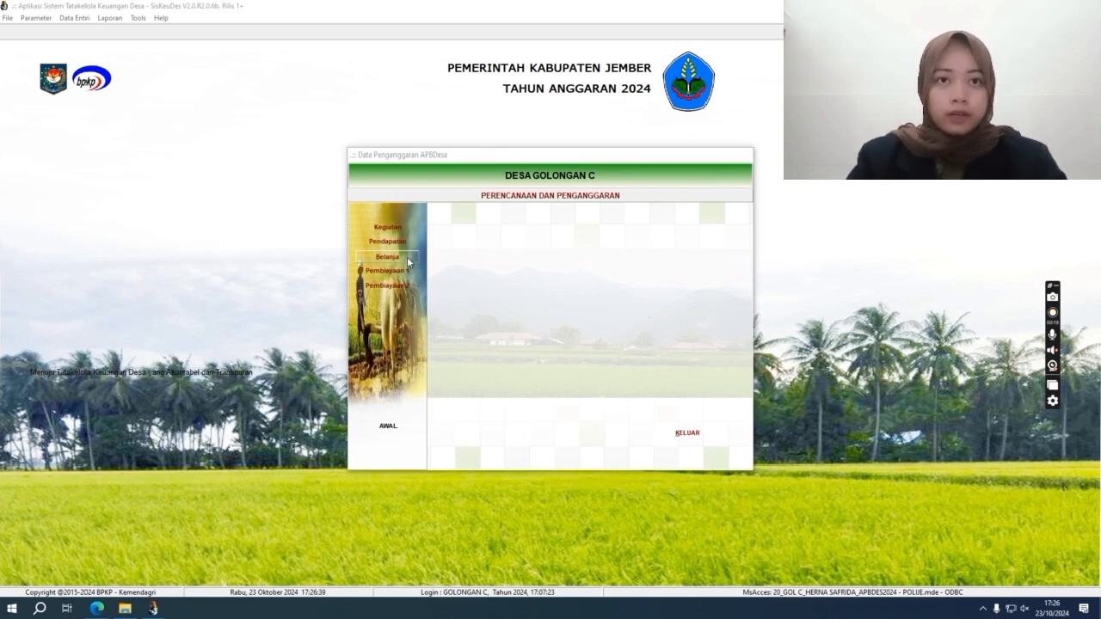
# Step: Open Belanja and drill through Bidang Penyelenggaraan Pemerintahan Desa to the Kepala Desa income activity's RAB
pyautogui.click(407, 256)
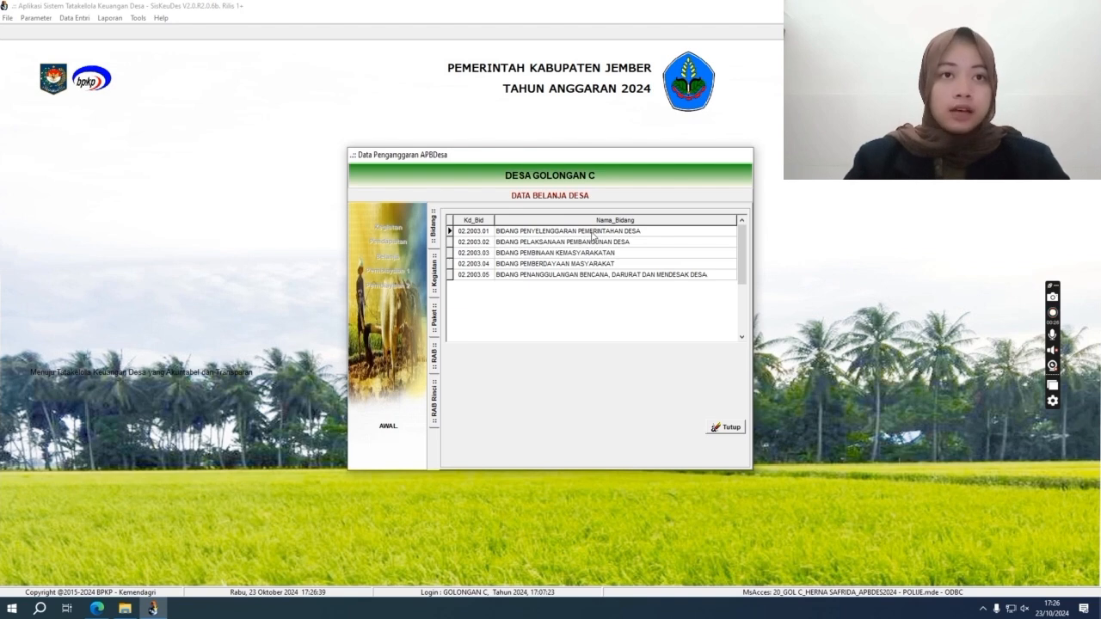
pyautogui.doubleClick(593, 233)
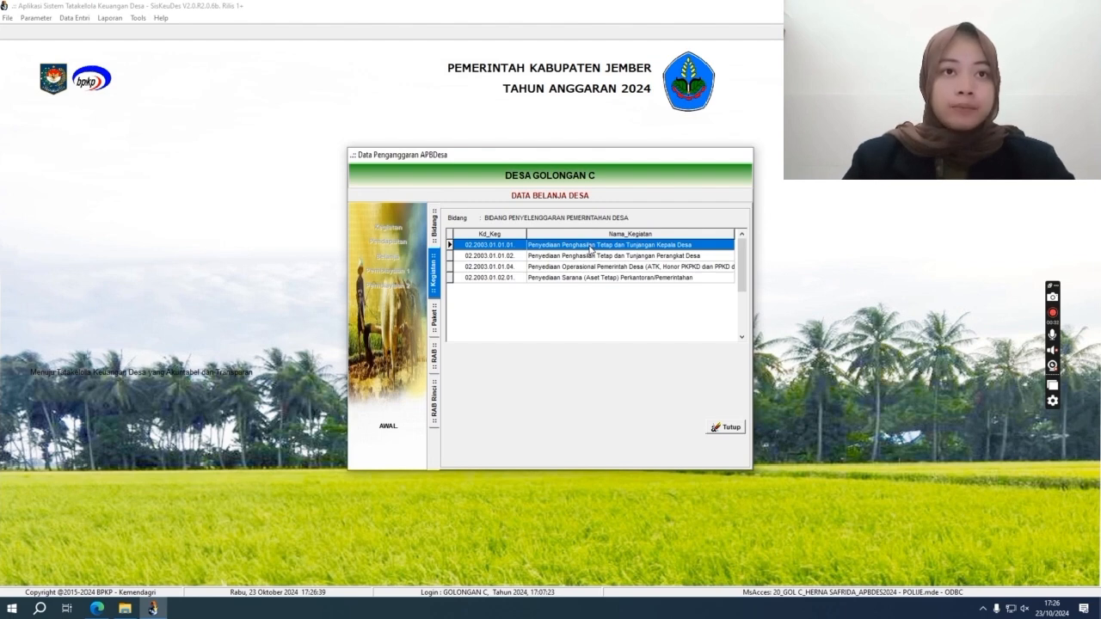
pyautogui.doubleClick(590, 246)
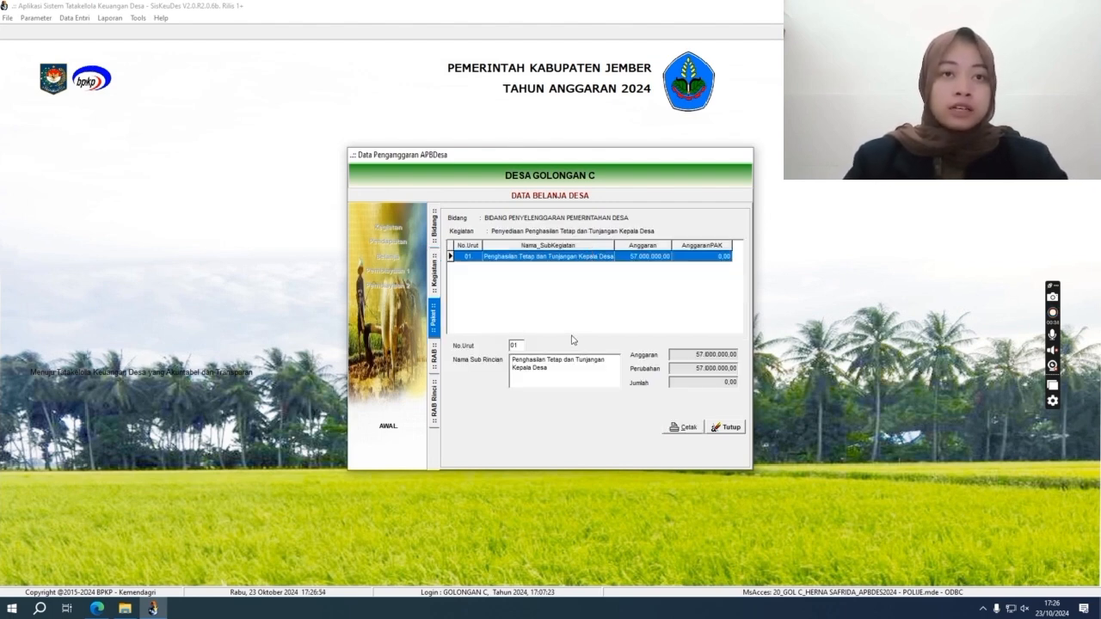
pyautogui.doubleClick(592, 260)
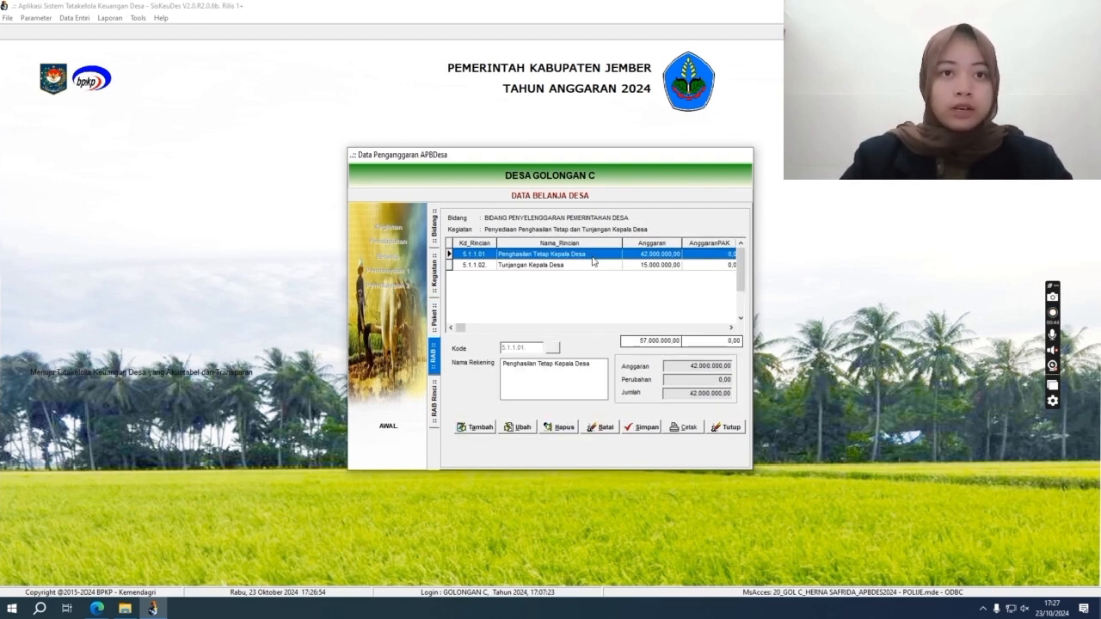
pyautogui.click(482, 431)
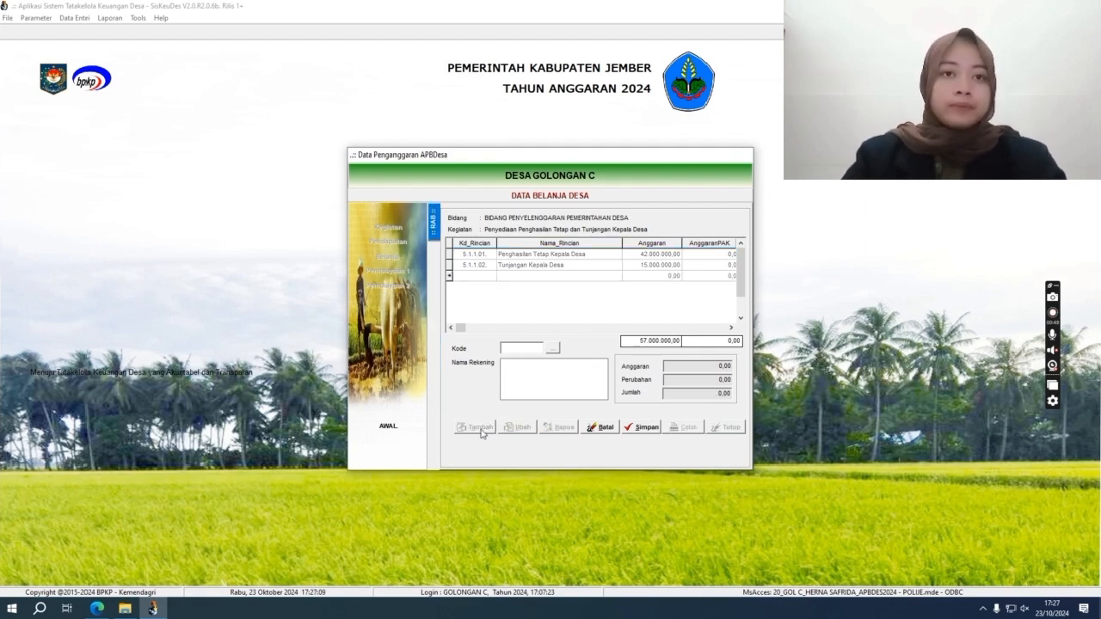
pyautogui.click(554, 349)
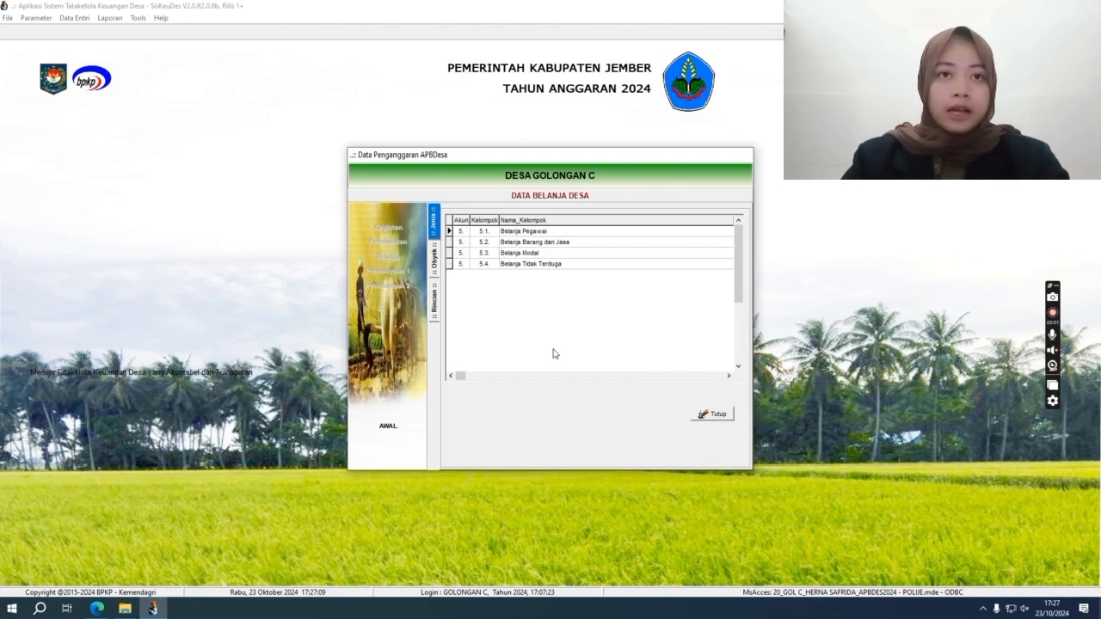
pyautogui.doubleClick(556, 234)
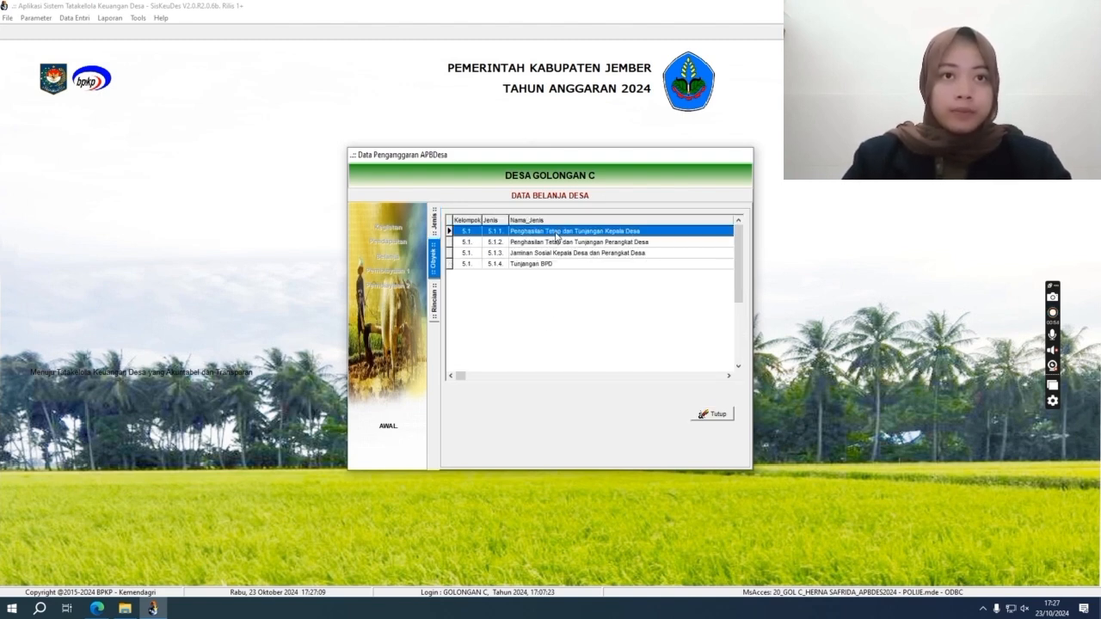
pyautogui.doubleClick(556, 232)
pyautogui.doubleClick(556, 233)
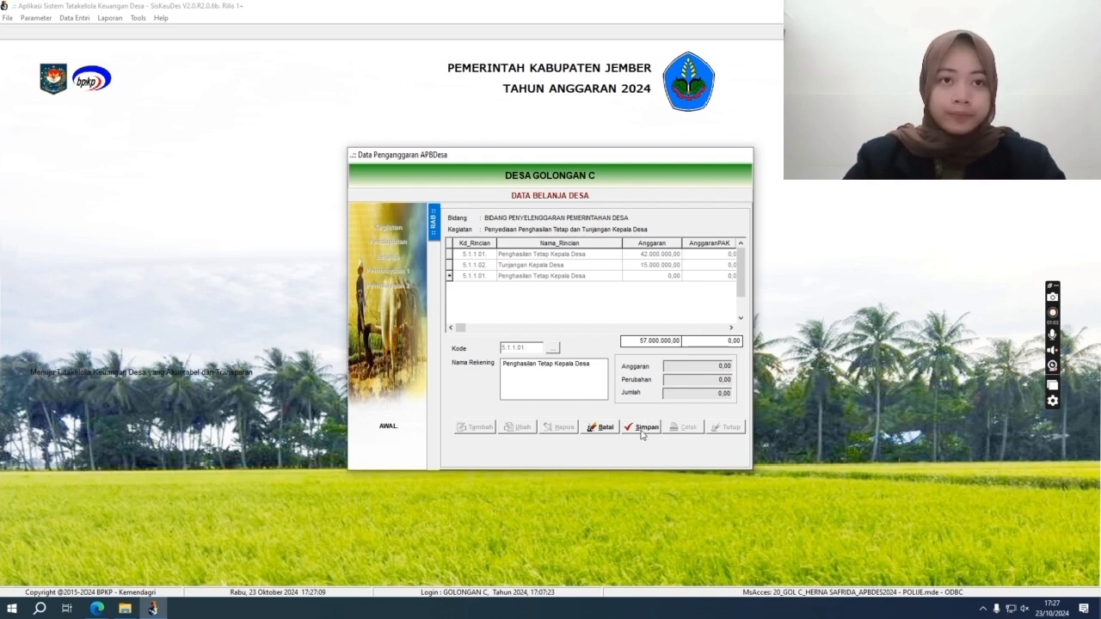
pyautogui.click(592, 428)
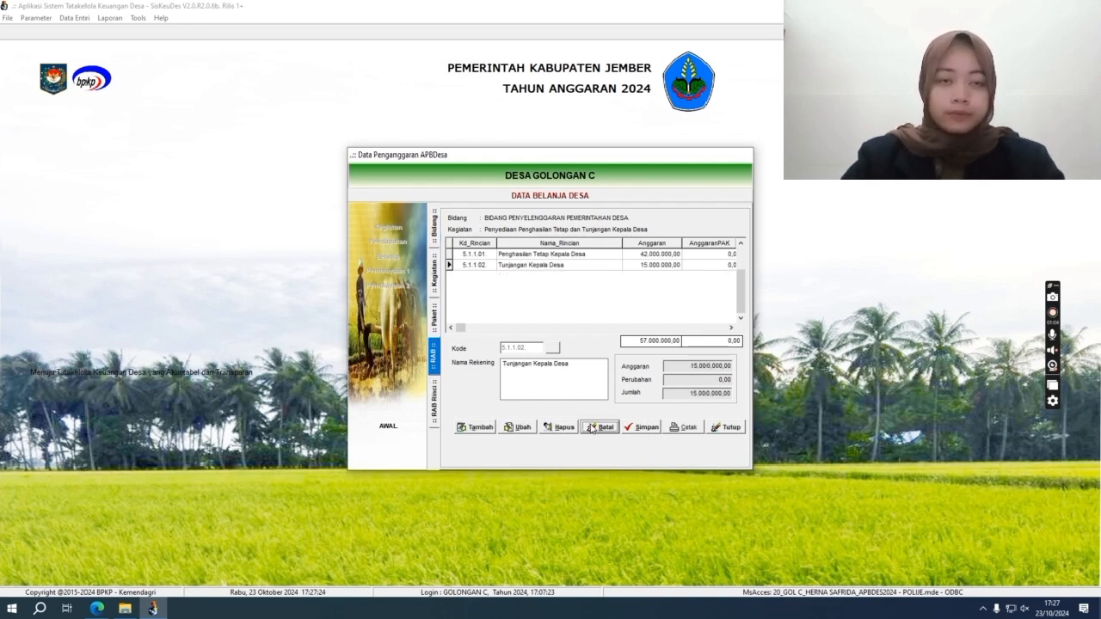
# Step: Open 5.1.1.01's RAB Rinci, cancel a trial second entry, and re-save entry 01
pyautogui.doubleClick(546, 257)
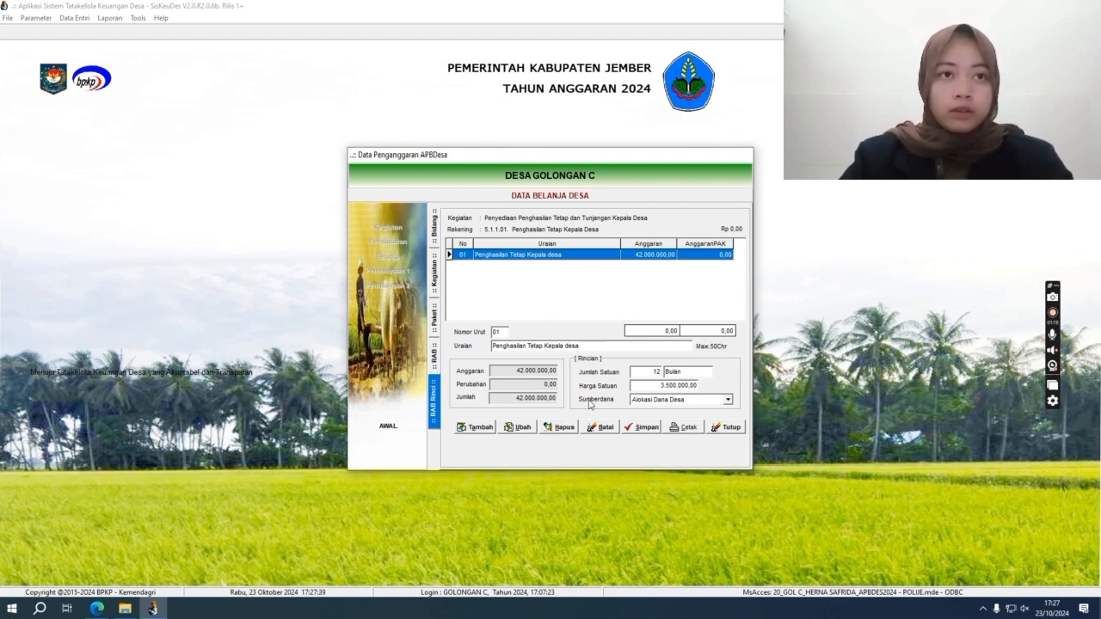
pyautogui.click(479, 432)
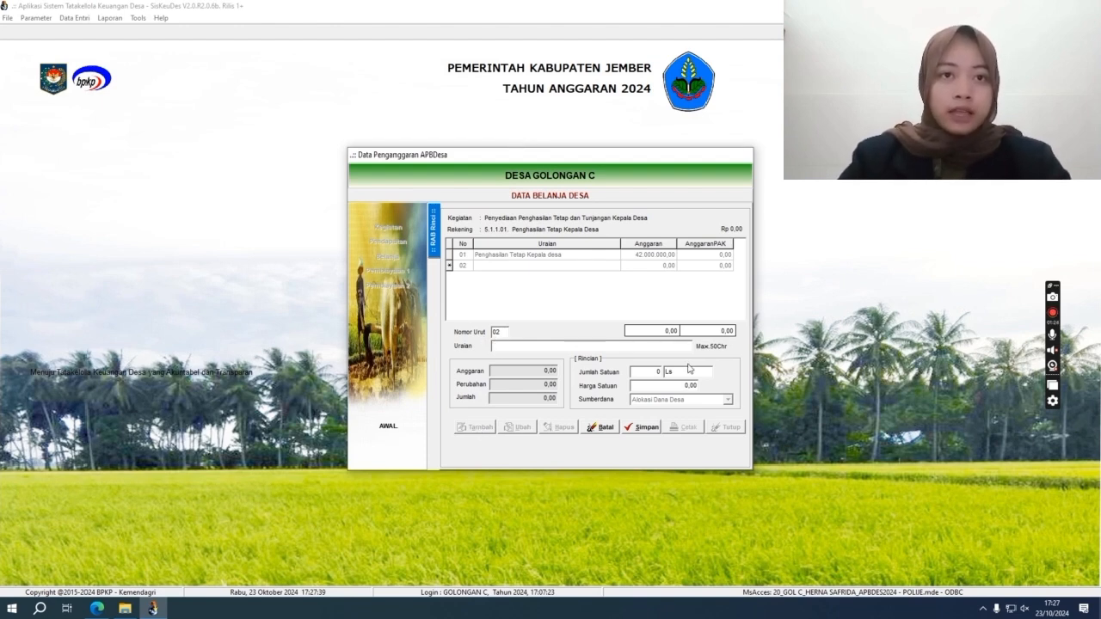
pyautogui.click(659, 373)
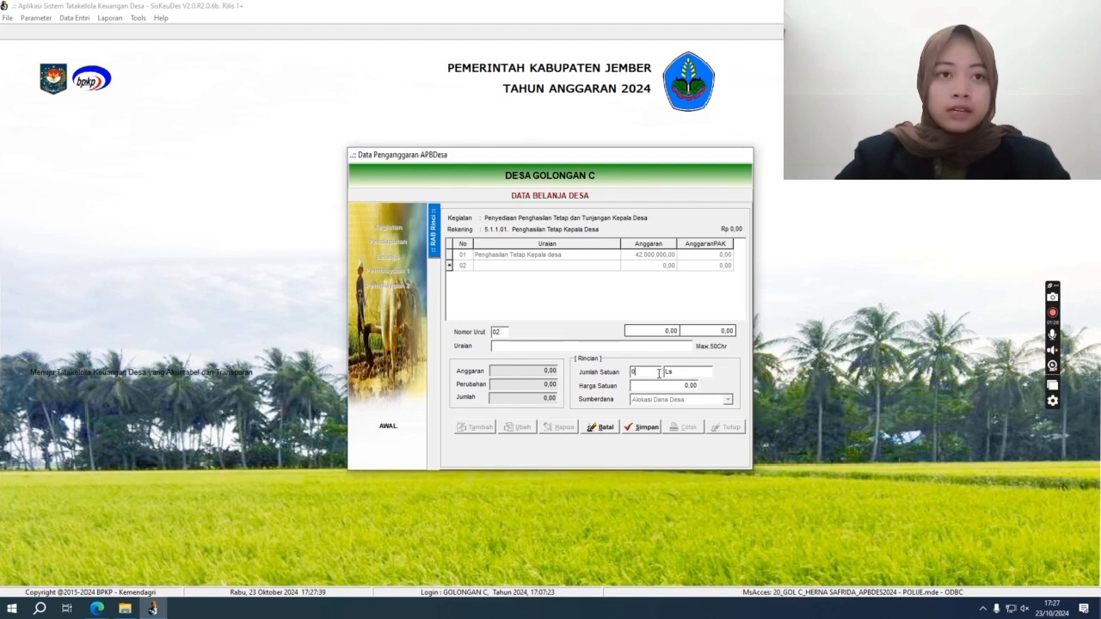
pyautogui.click(681, 372)
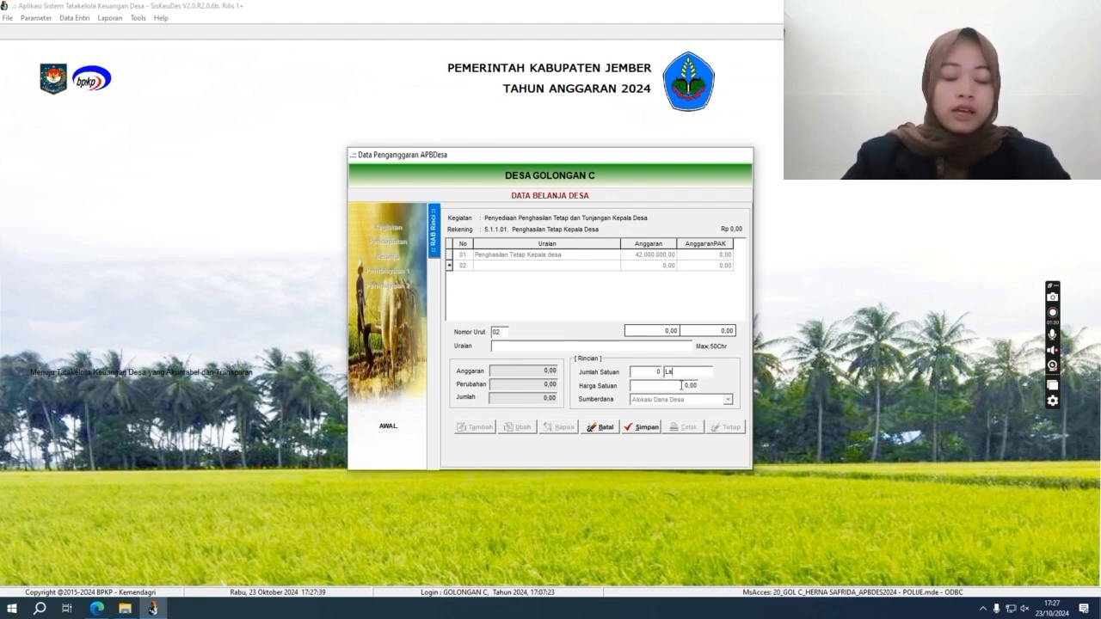
pyautogui.click(682, 387)
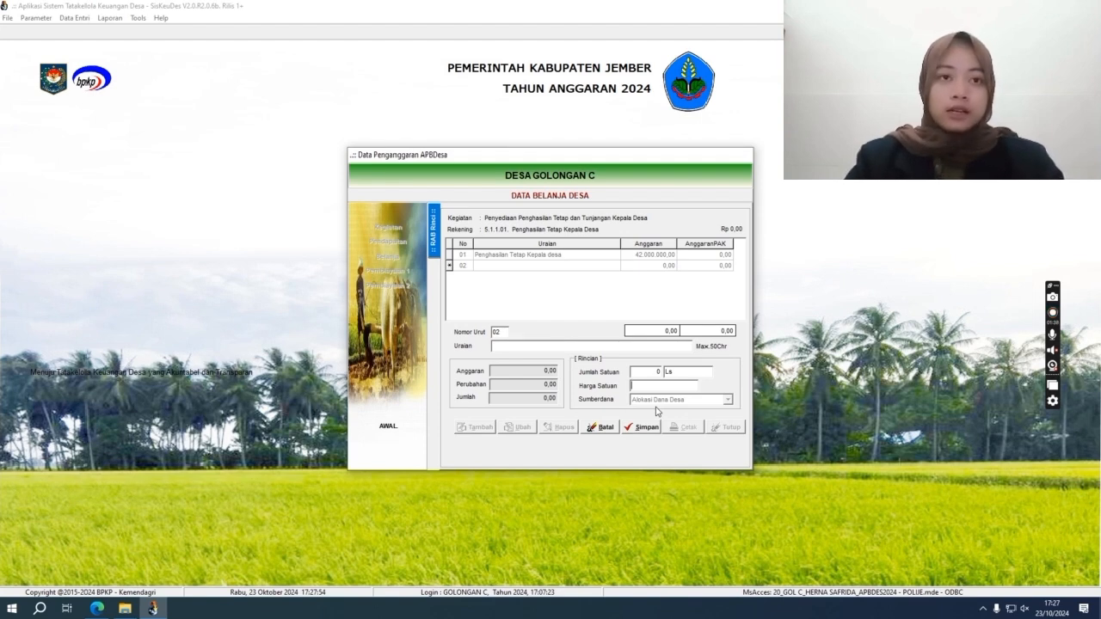
pyautogui.click(617, 429)
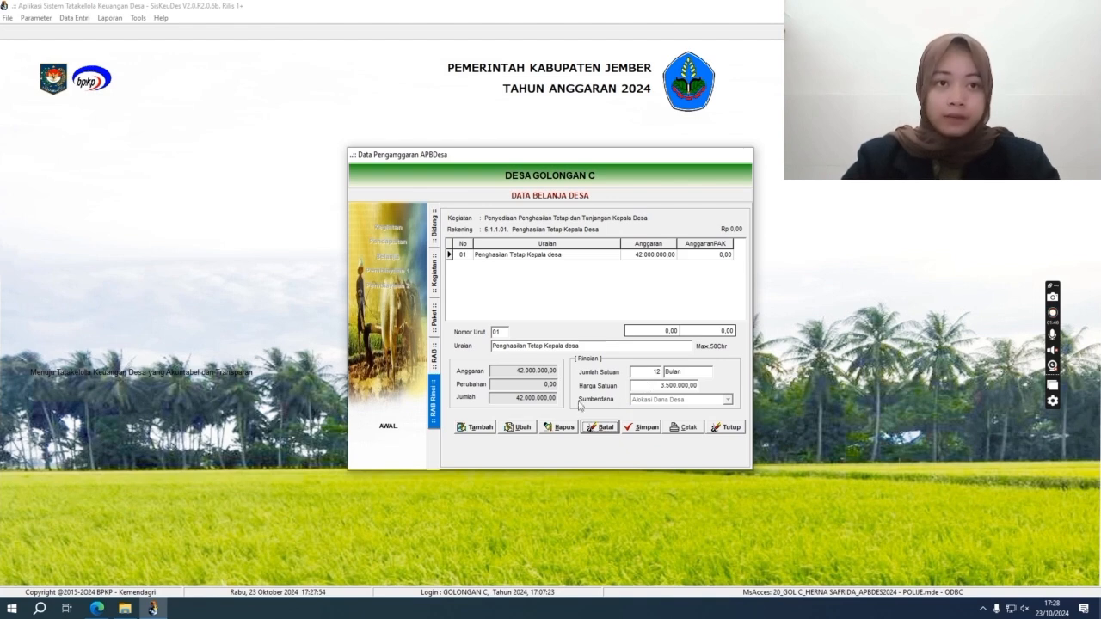
pyautogui.click(513, 427)
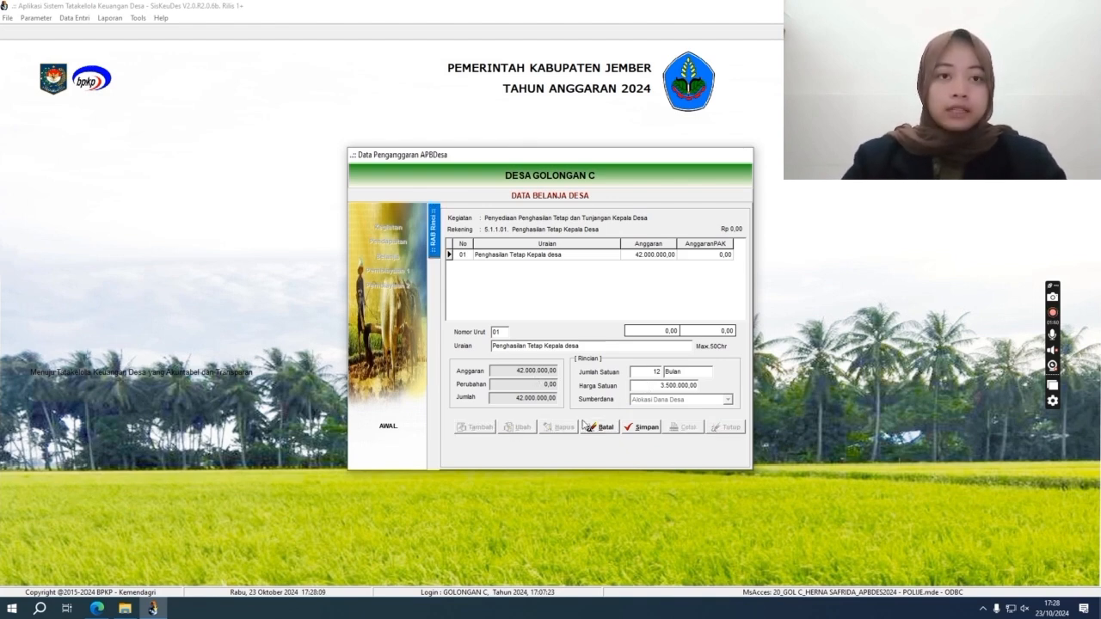
pyautogui.click(641, 428)
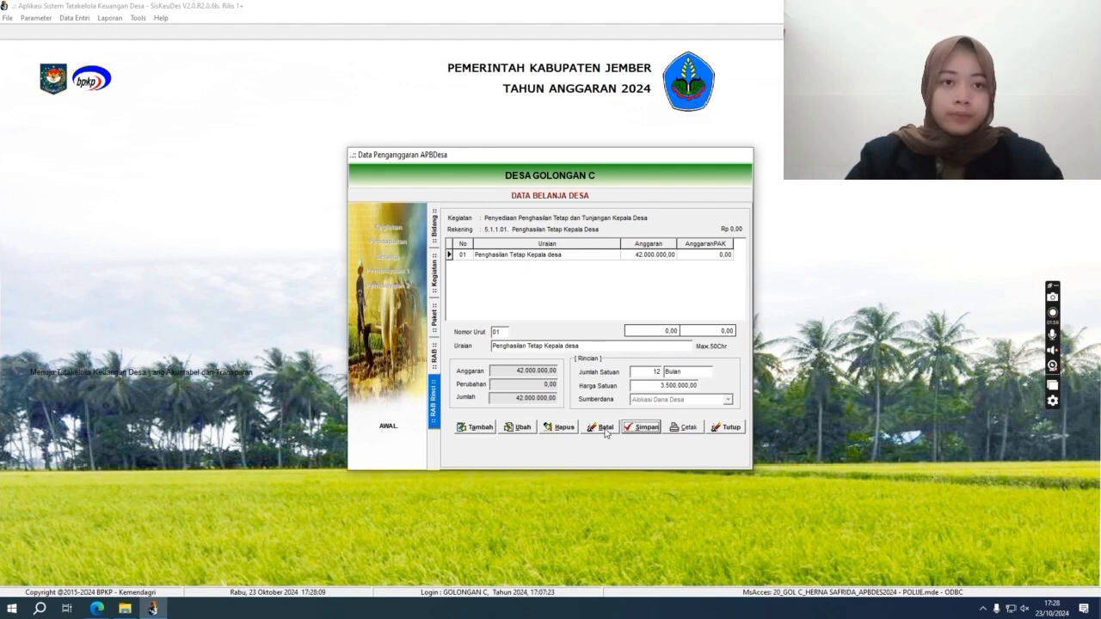
# Step: Close Belanja, open Penerimaan Pembiayaan, cancel a duplicate SILPA row, and open 6.1.1.01 SILPA's RAP Rinci
pyautogui.click(720, 432)
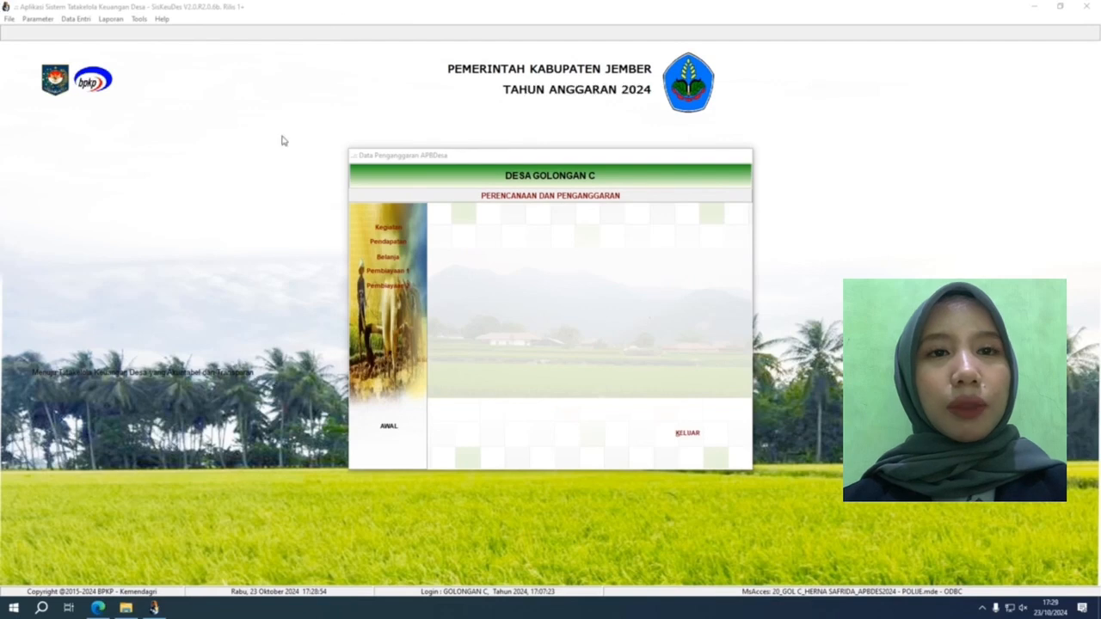
pyautogui.click(412, 274)
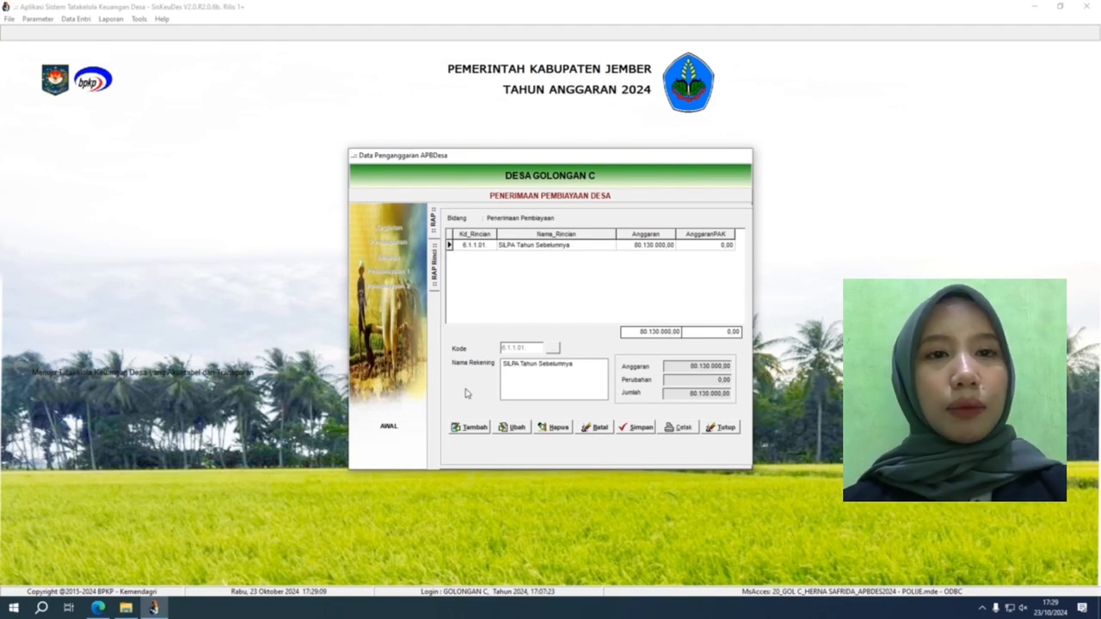
pyautogui.click(470, 431)
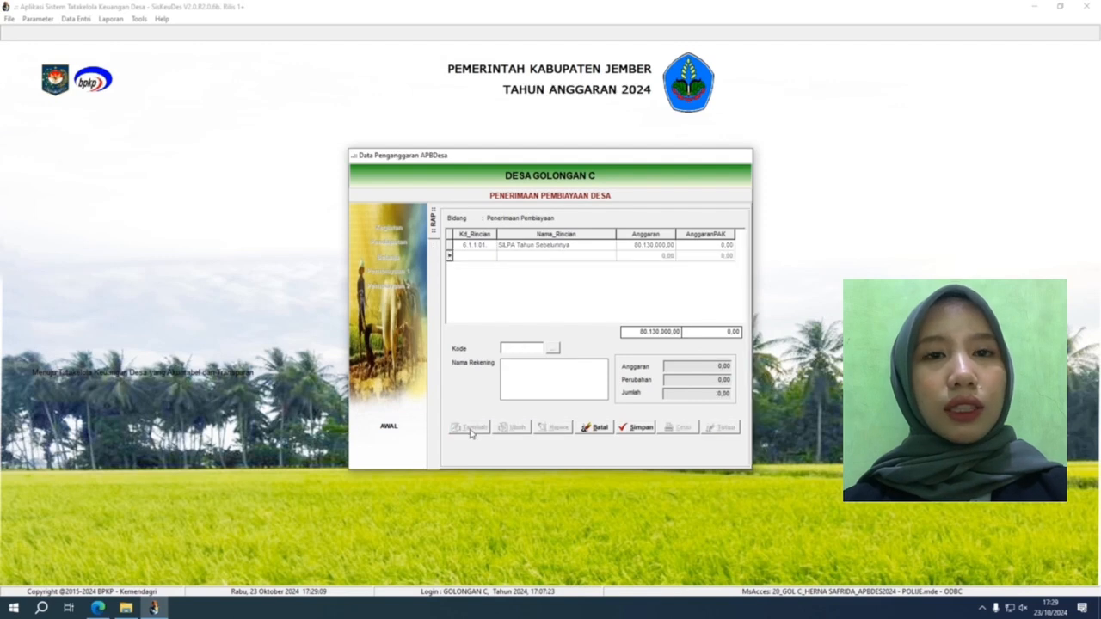
pyautogui.click(554, 350)
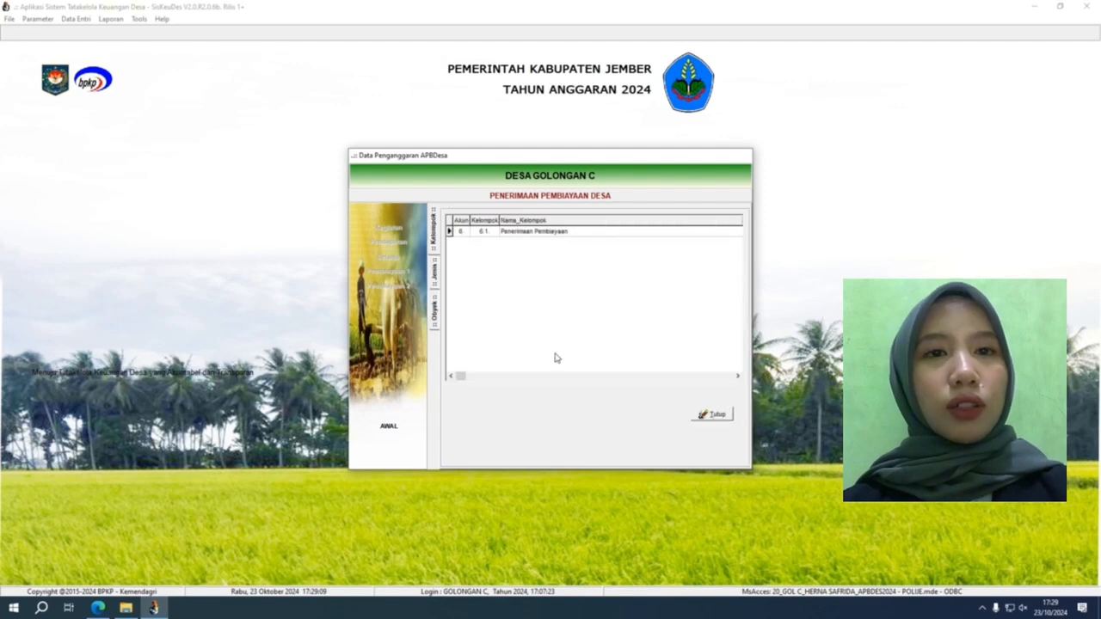
pyautogui.doubleClick(538, 233)
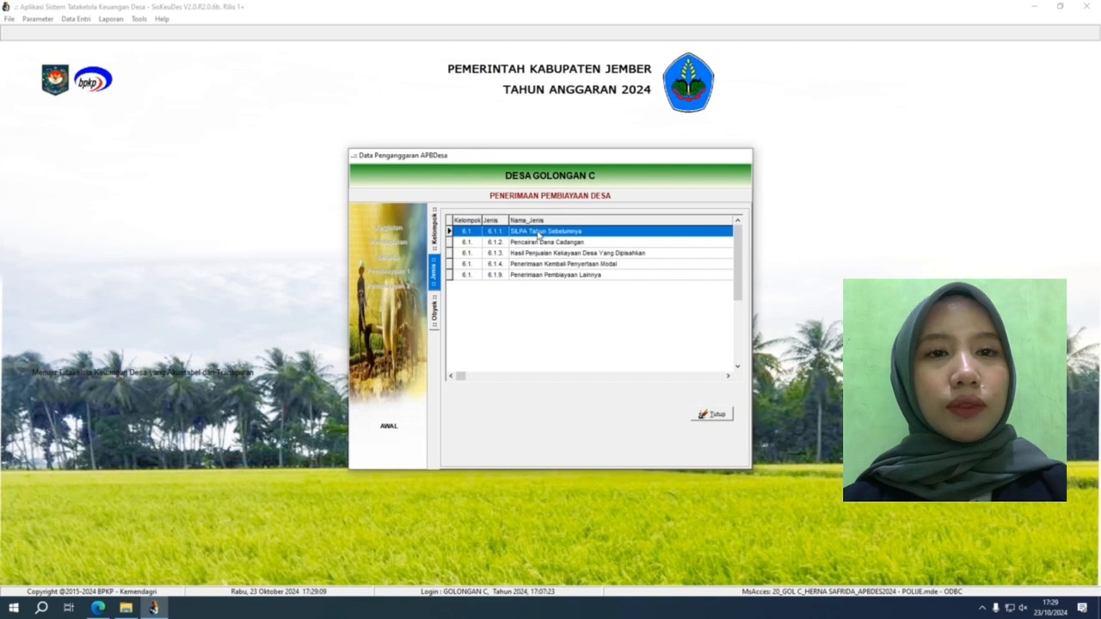
pyautogui.doubleClick(539, 232)
pyautogui.doubleClick(538, 232)
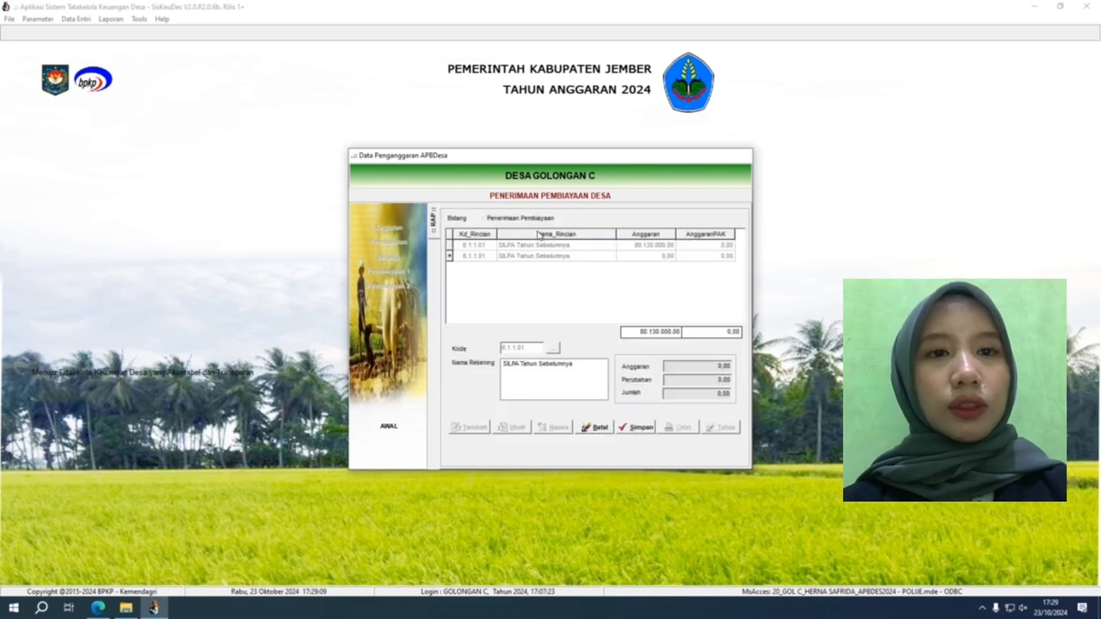
pyautogui.click(604, 435)
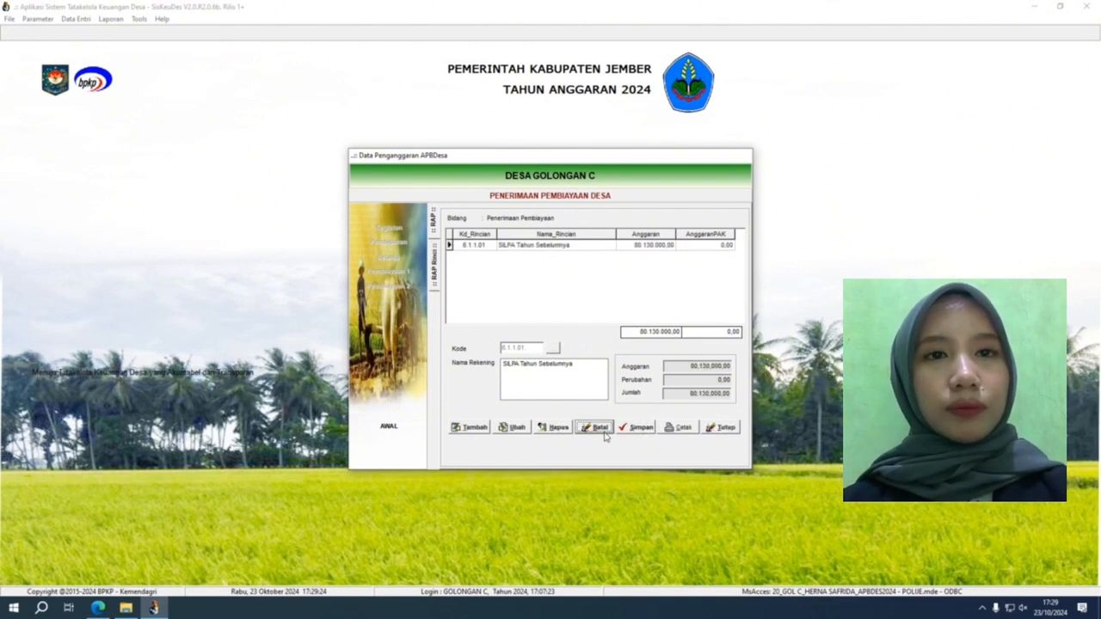
pyautogui.doubleClick(574, 246)
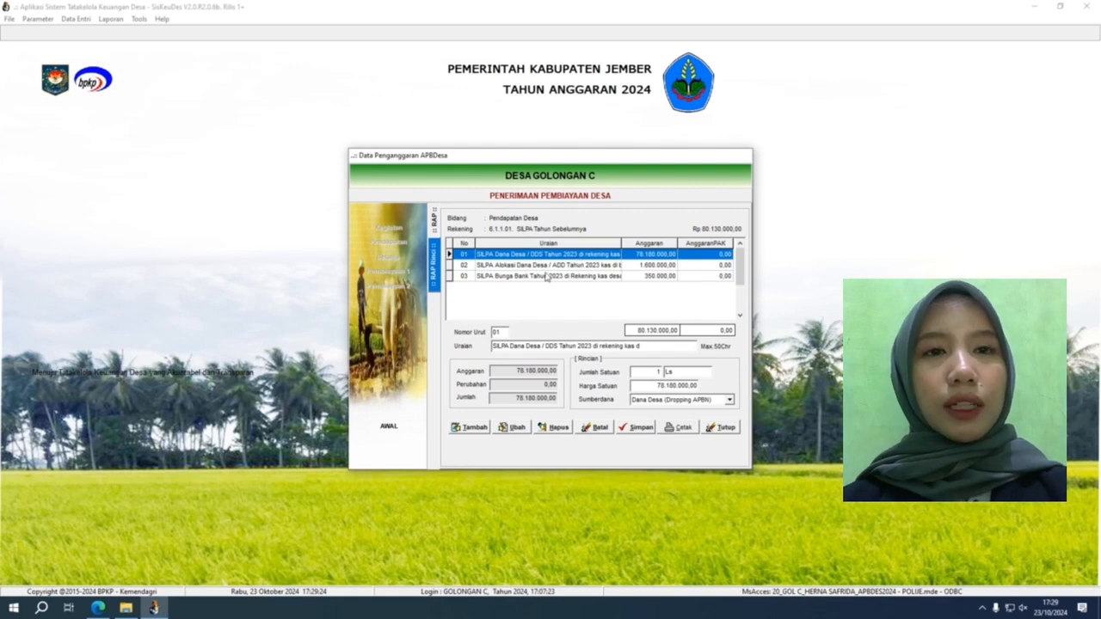
# Step: Start a trial SILPA detail item 04 with Dana Desa (Dropping APBN) funding, then cancel it
pyautogui.click(477, 428)
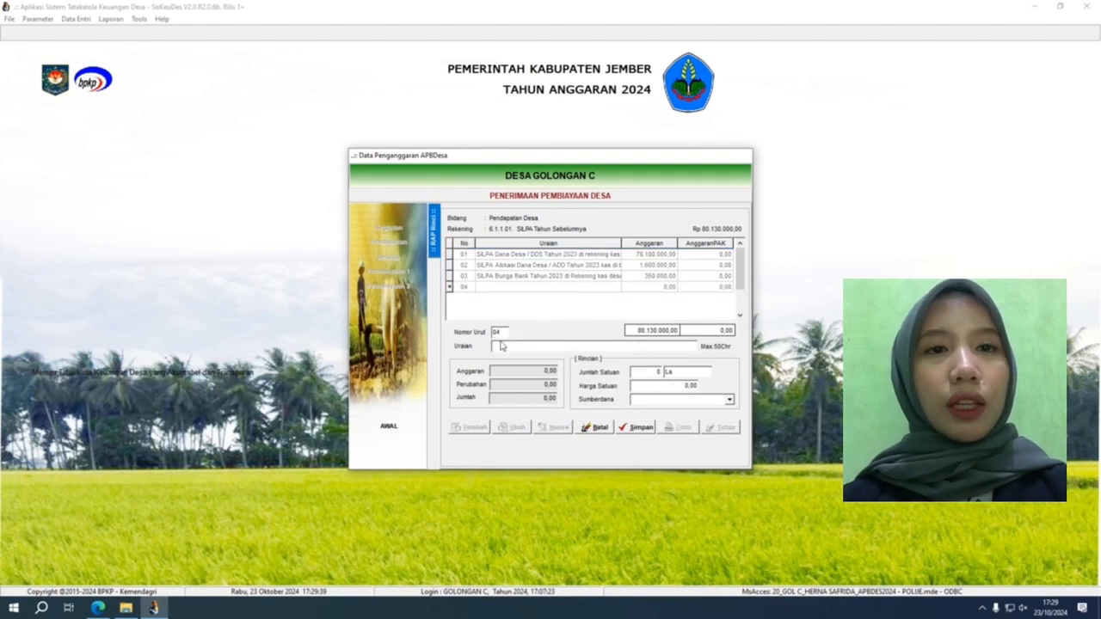
pyautogui.click(676, 373)
pyautogui.doubleClick(668, 373)
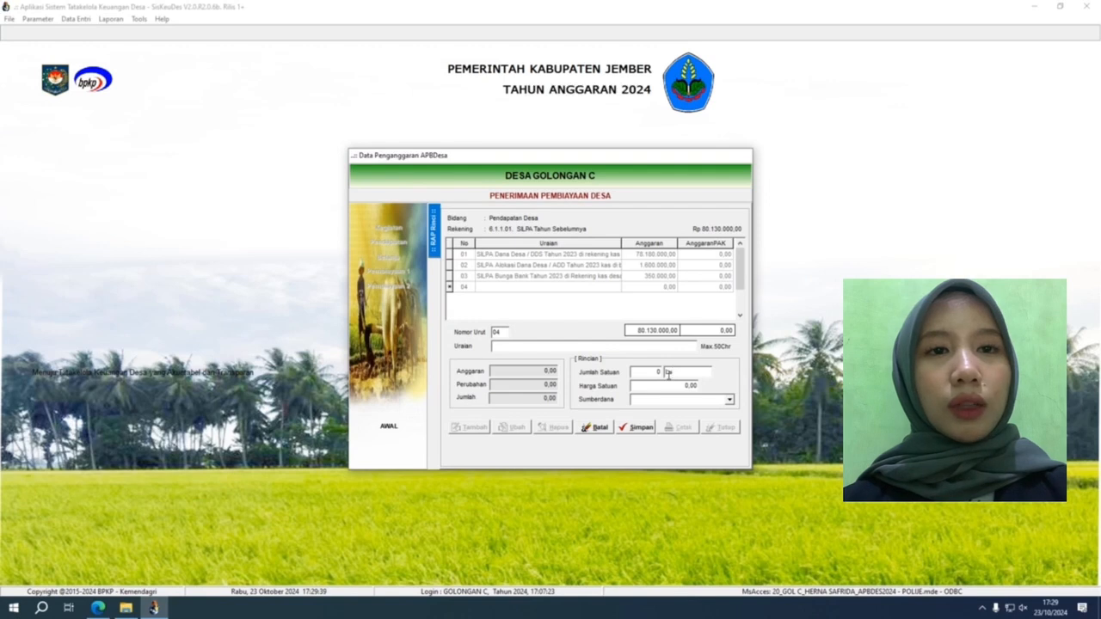
pyautogui.click(679, 388)
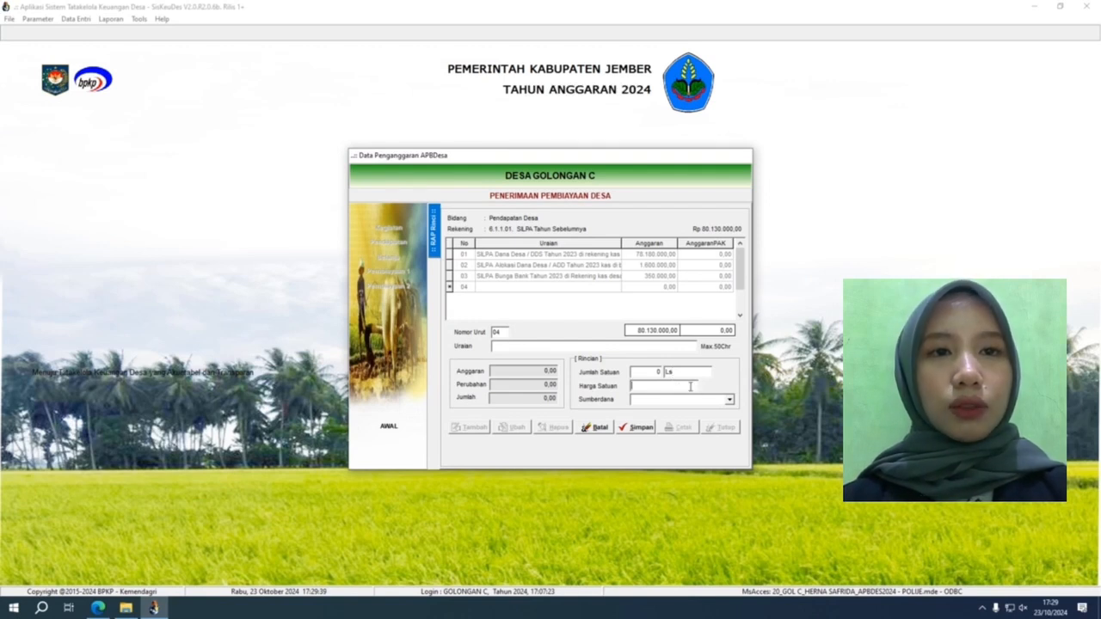
pyautogui.click(730, 401)
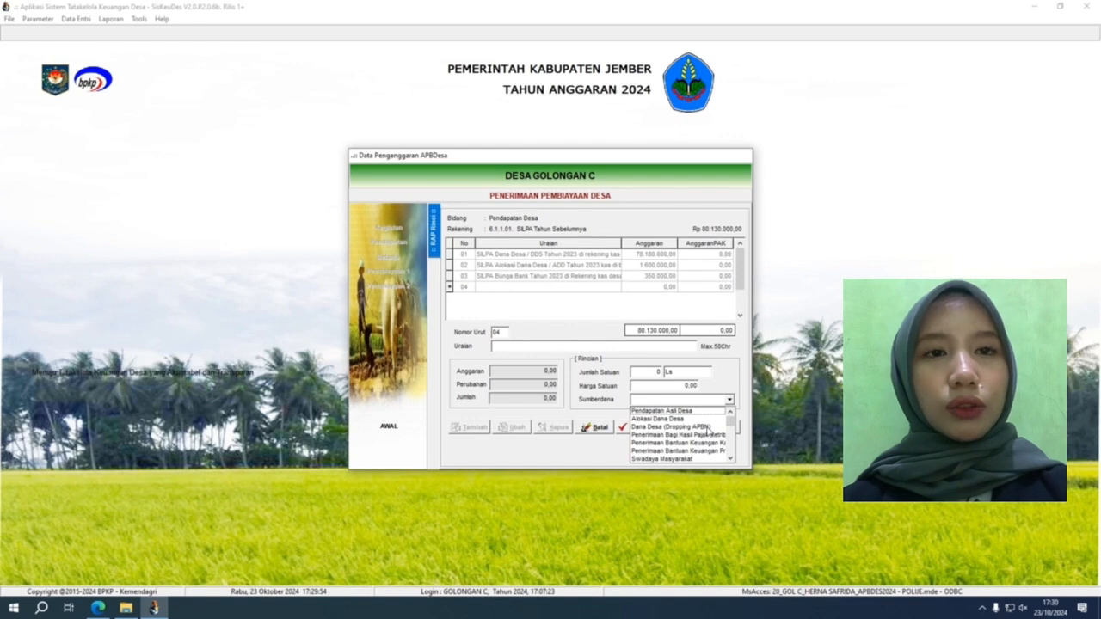
pyautogui.click(708, 428)
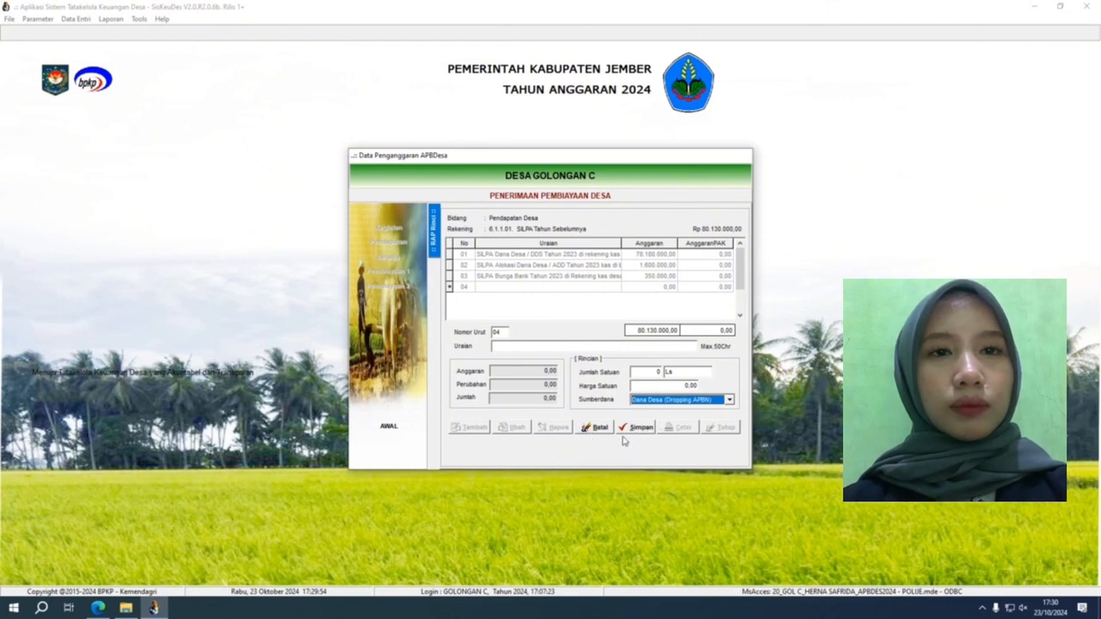
pyautogui.click(586, 435)
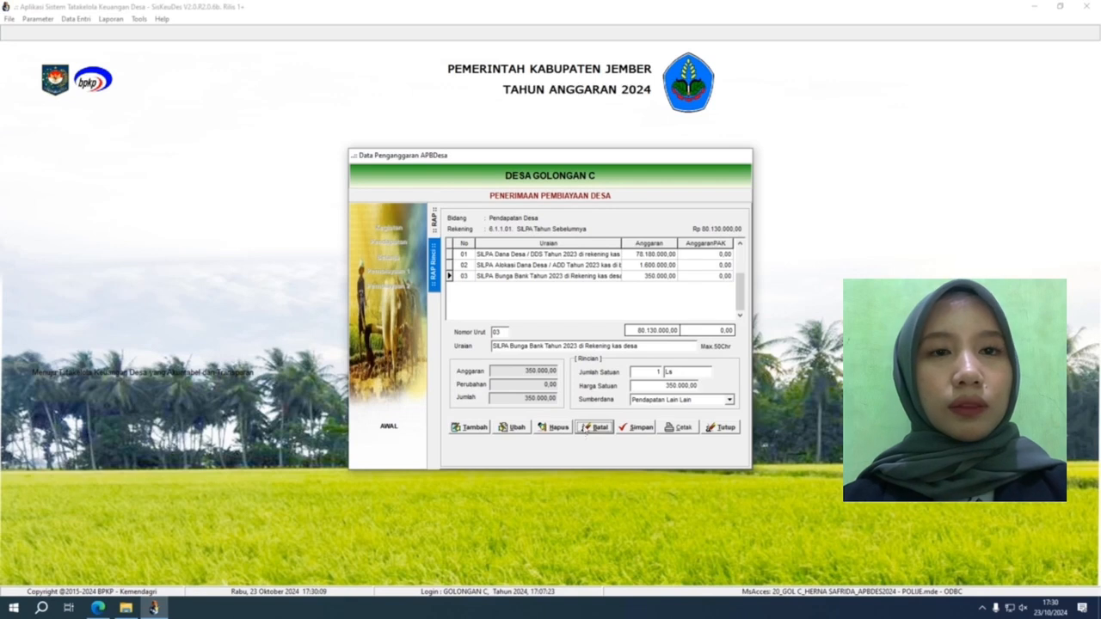
# Step: Review SILPA items 01–03, re-save item 03, and close the financing receipts form
pyautogui.click(607, 254)
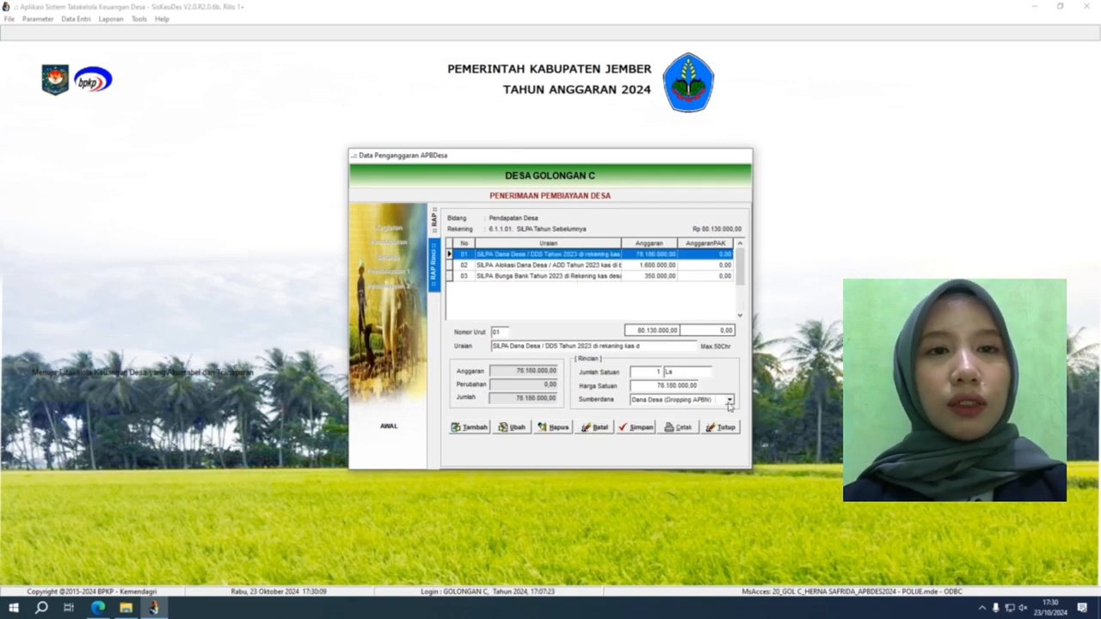
pyautogui.click(571, 265)
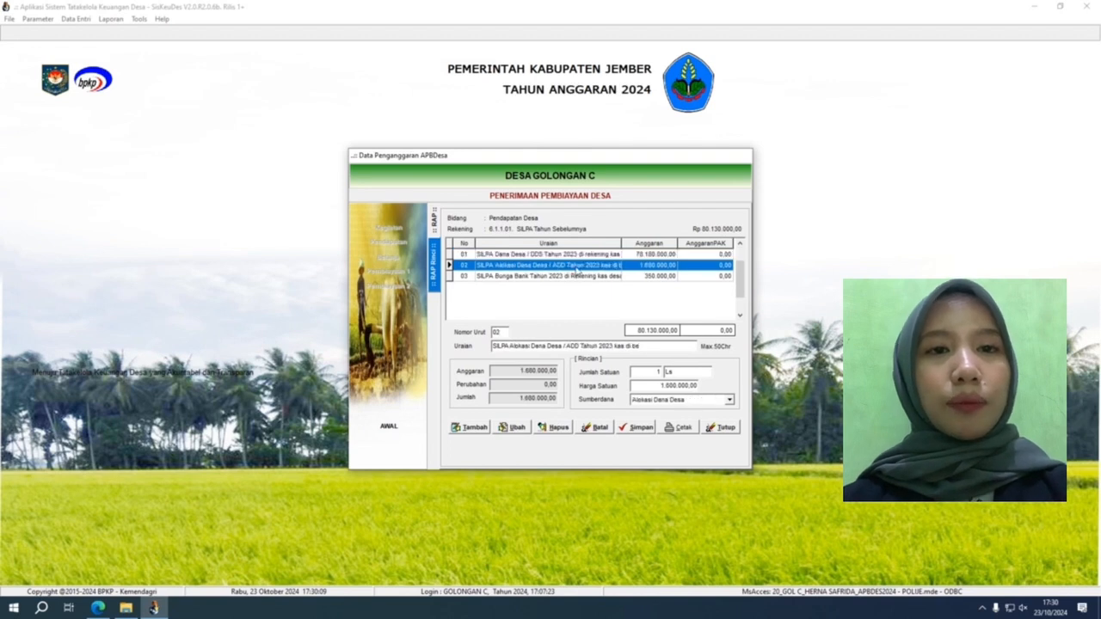
pyautogui.click(580, 276)
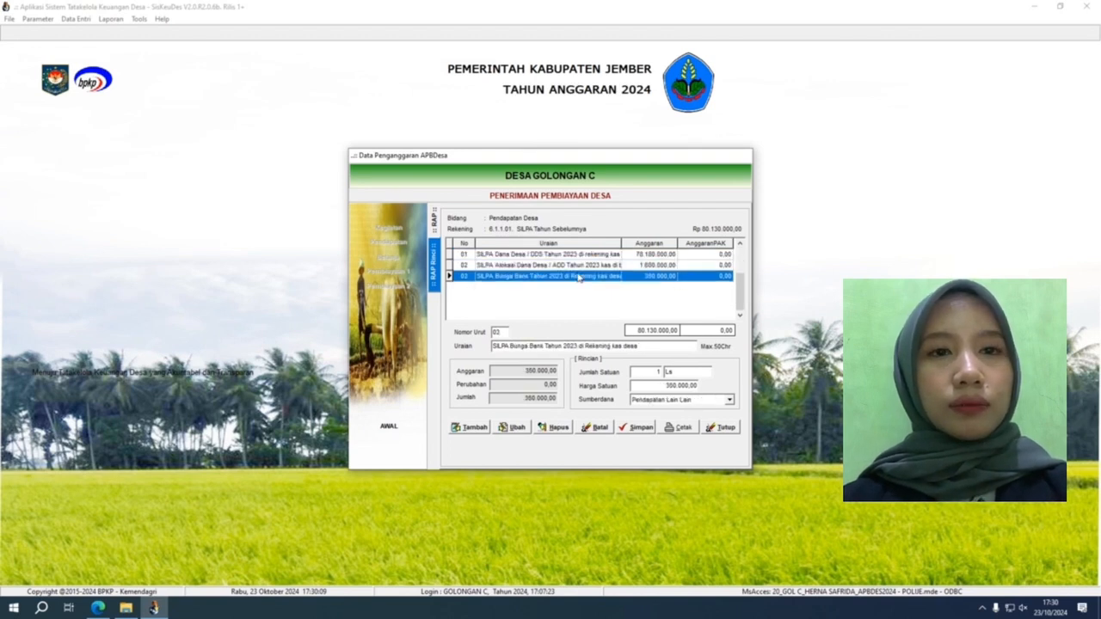
pyautogui.click(517, 429)
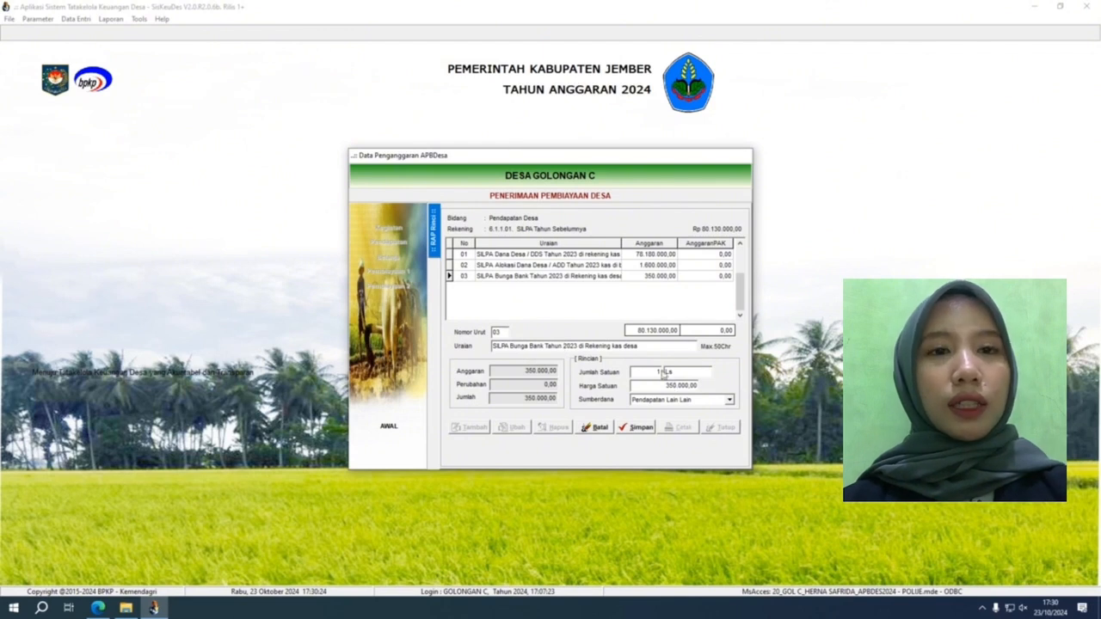
pyautogui.click(635, 428)
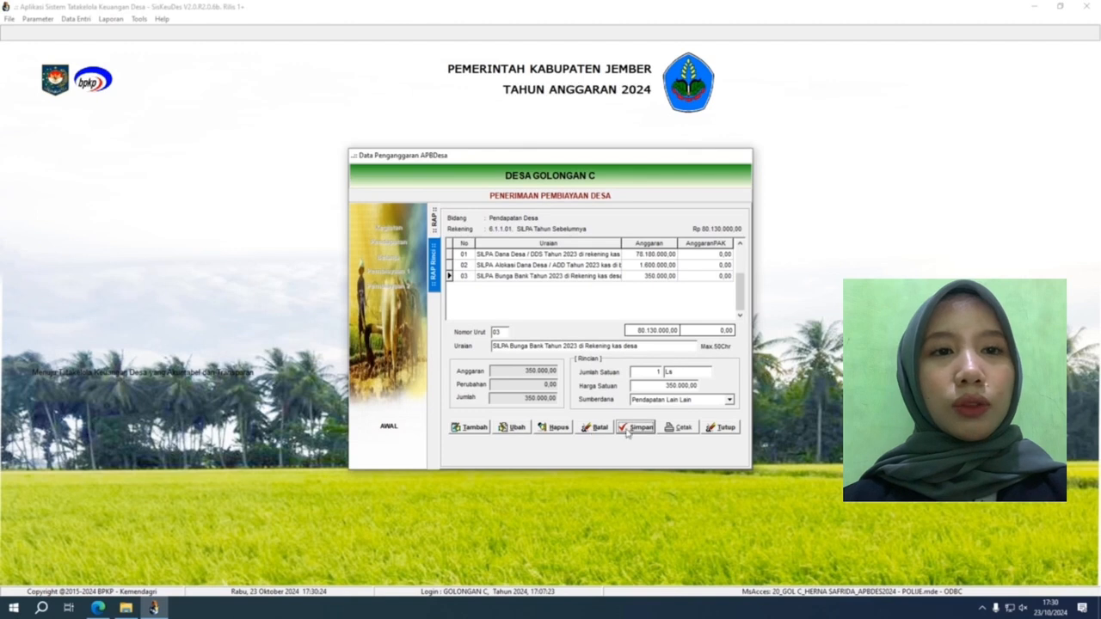
pyautogui.click(723, 427)
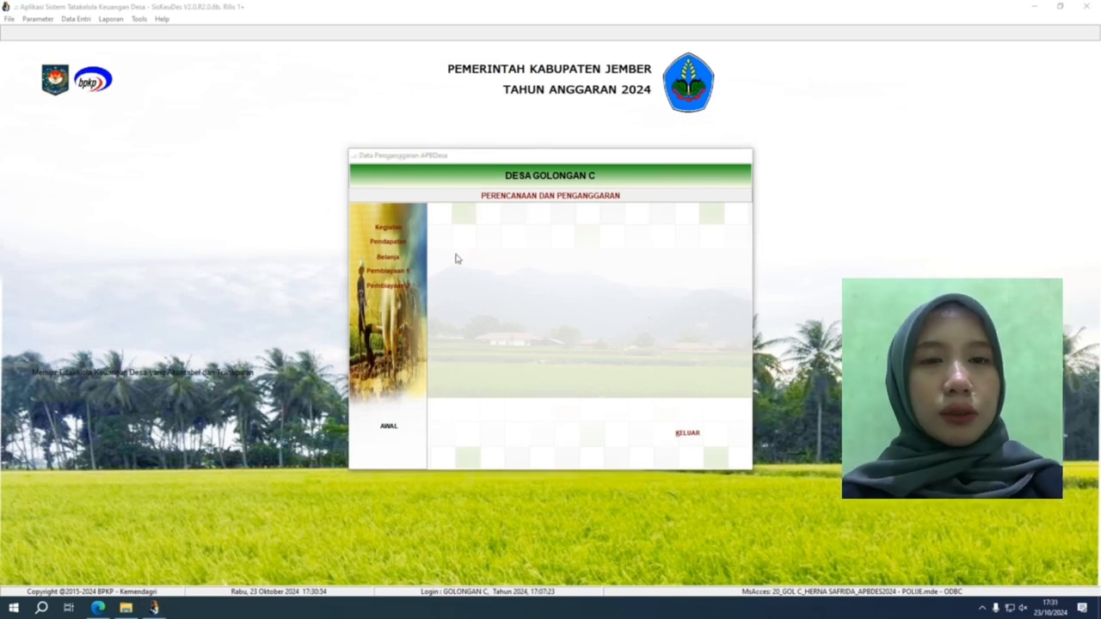
# Step: Open Pengeluaran Pembiayaan, cancel a trial Pembentukan Dana Cadangan row, and open Penyertaan Modal Desa details
pyautogui.click(410, 291)
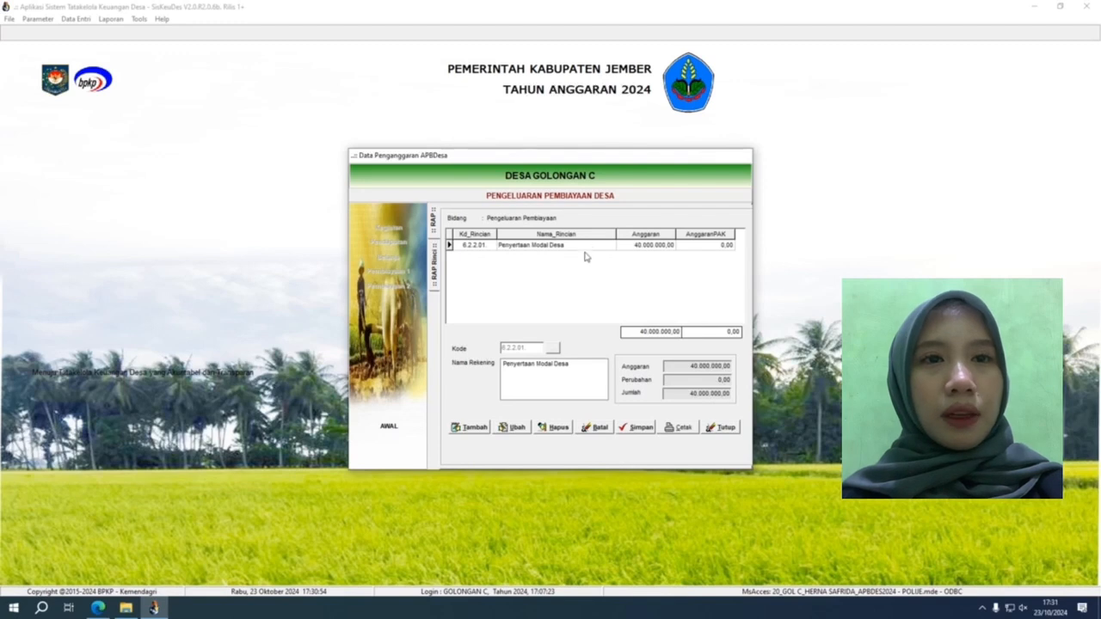
pyautogui.click(473, 430)
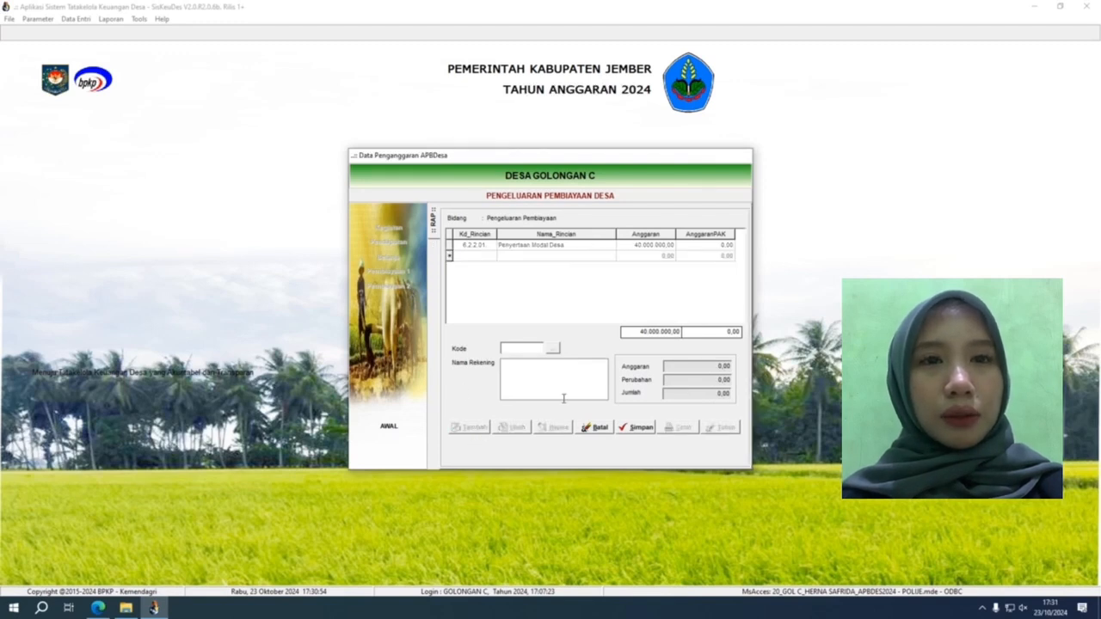
pyautogui.click(555, 348)
pyautogui.doubleClick(558, 232)
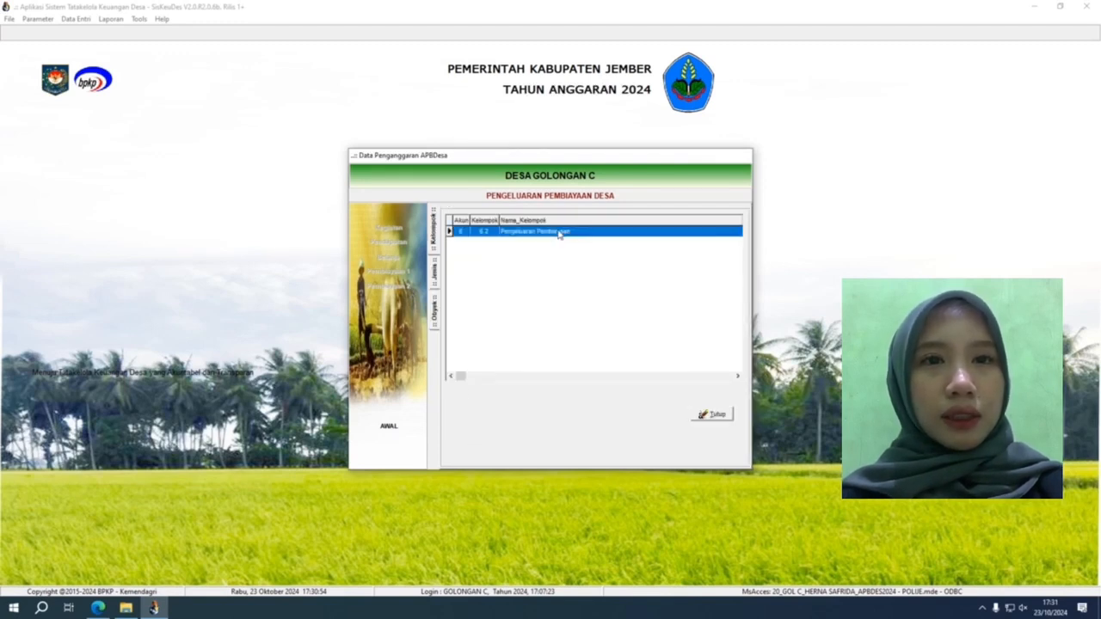
pyautogui.doubleClick(560, 232)
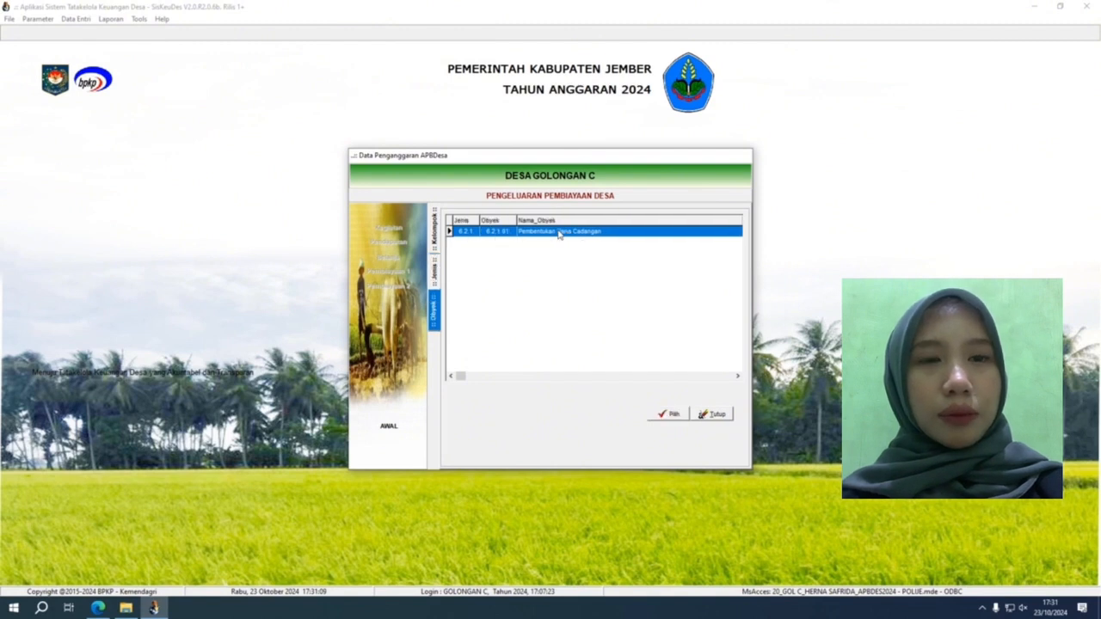
pyautogui.doubleClick(559, 232)
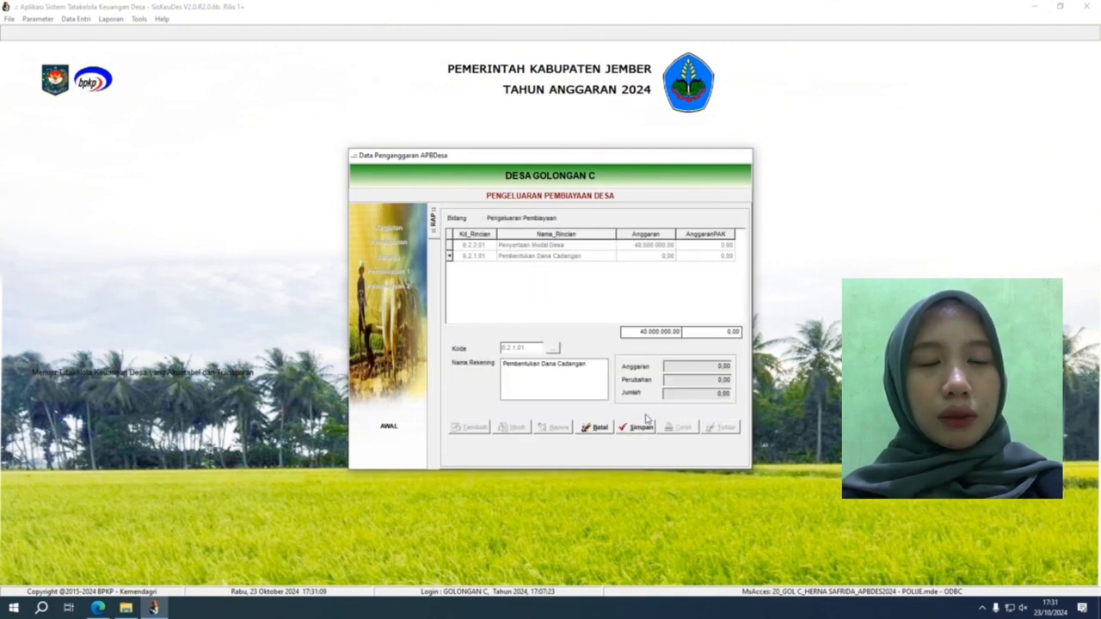
pyautogui.click(599, 430)
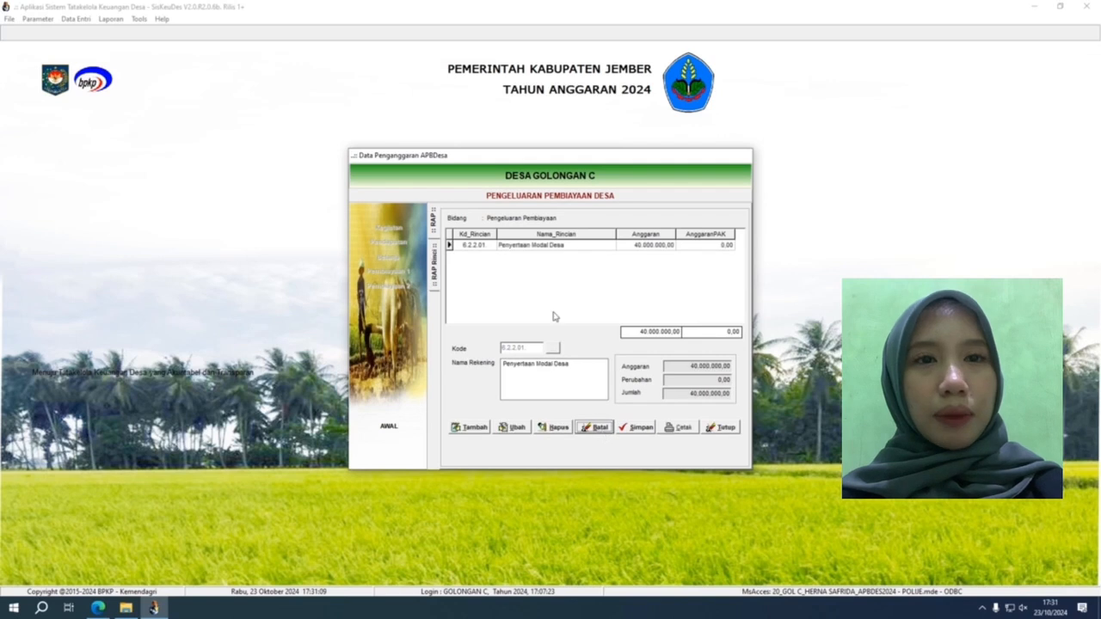
pyautogui.doubleClick(538, 246)
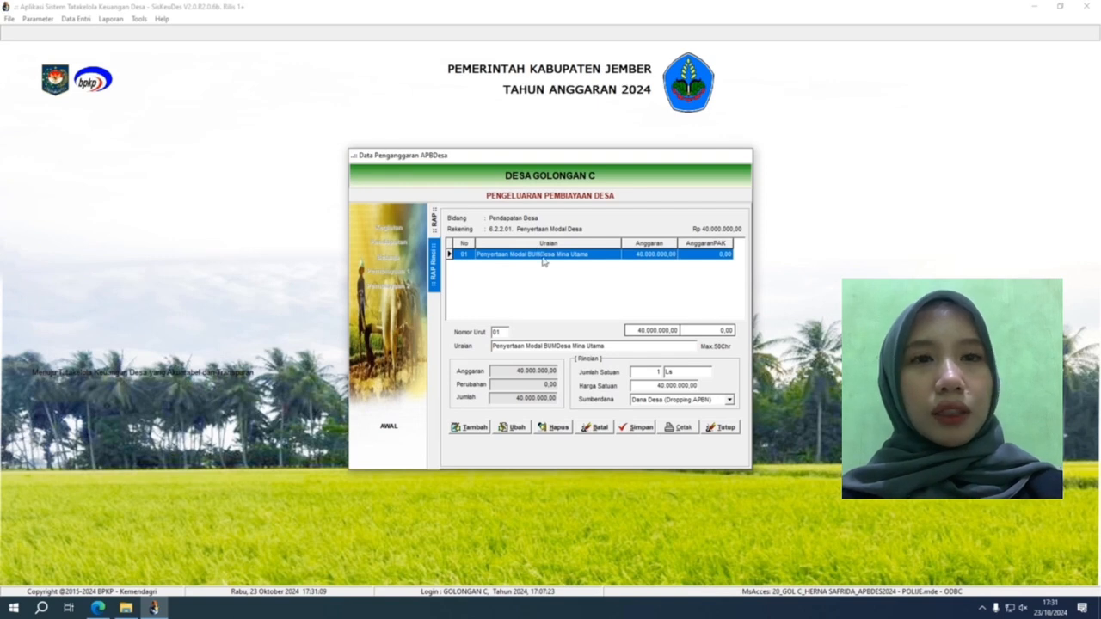
# Step: Begin a new detail item 02 with Dana Desa (Dropping APBN) as its funding source
pyautogui.click(473, 428)
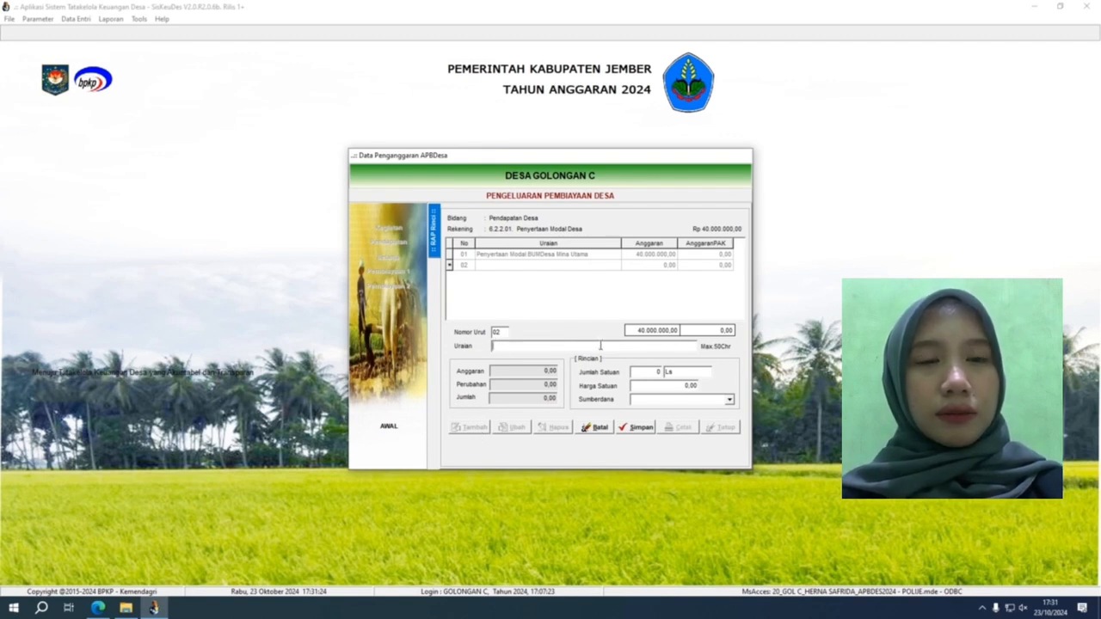
pyautogui.click(674, 372)
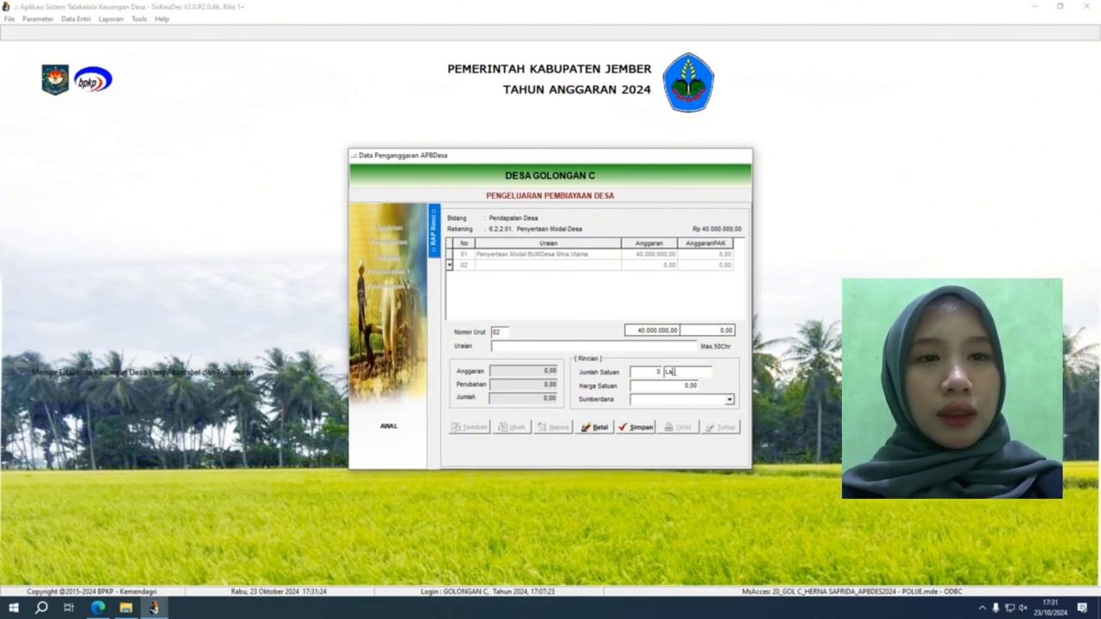
pyautogui.click(675, 384)
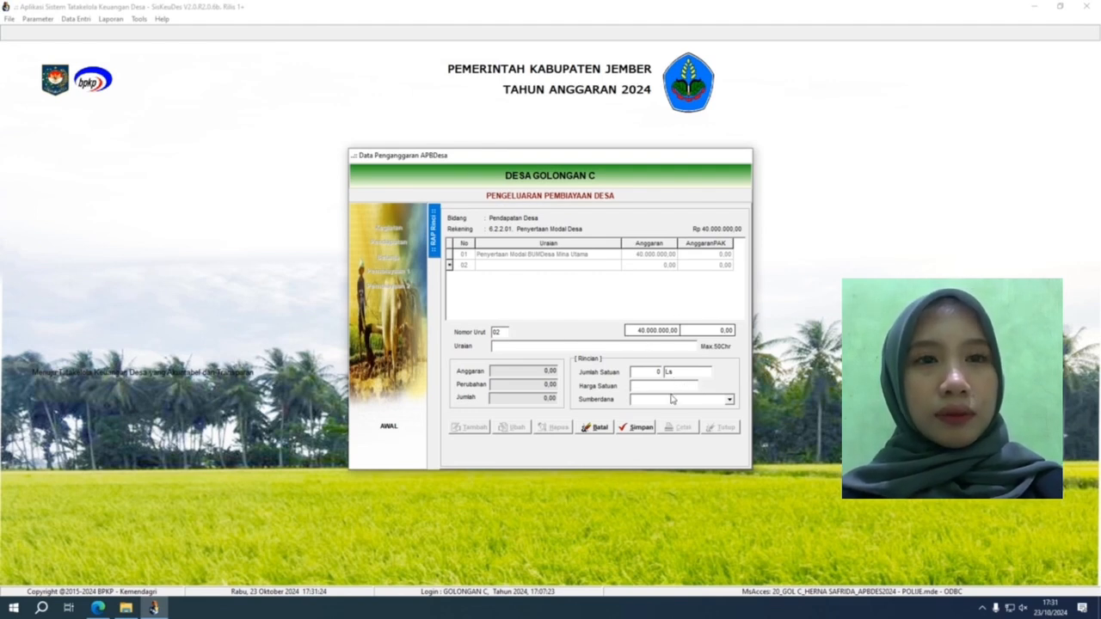
pyautogui.click(729, 399)
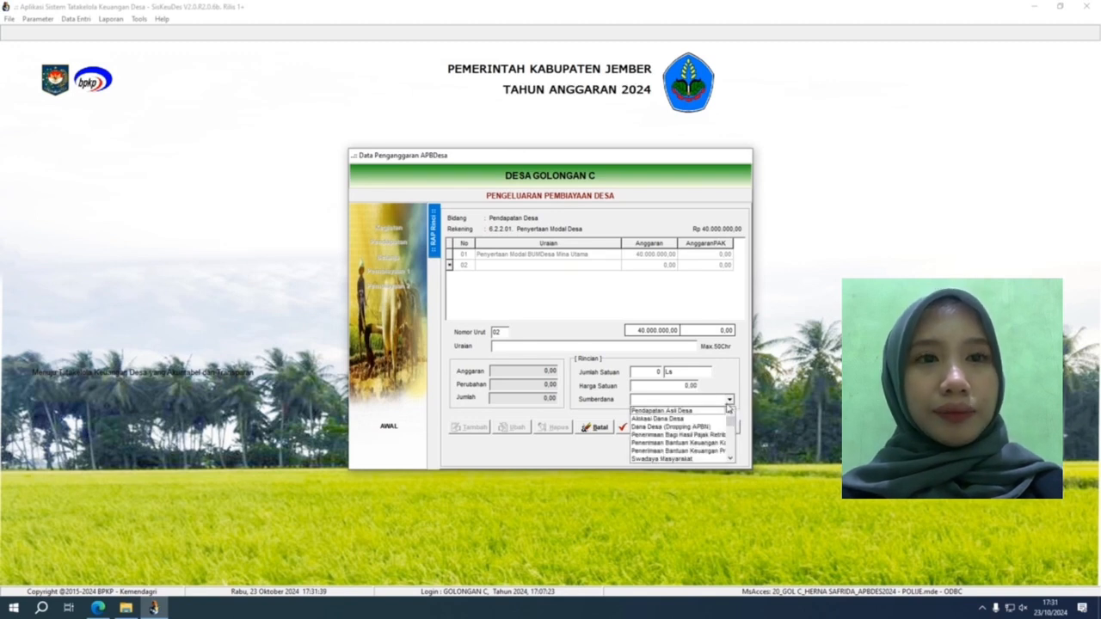
pyautogui.click(648, 427)
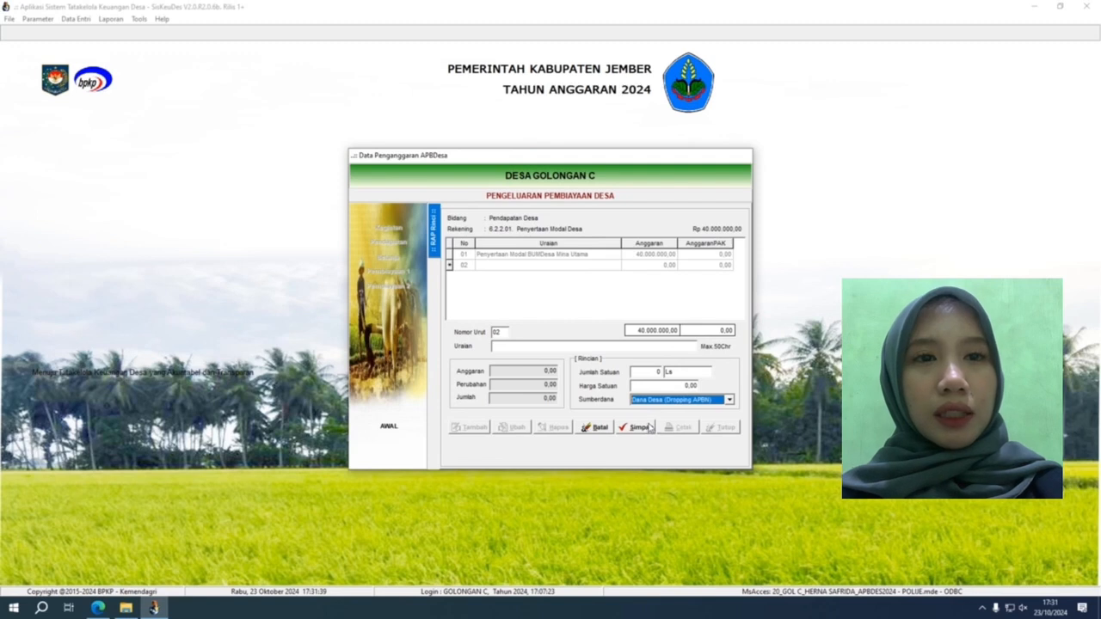
# Step: Discard item 02, recheck the 40.000.000,00 BUMDesa Mina Utama item 01, and close the form
pyautogui.click(590, 427)
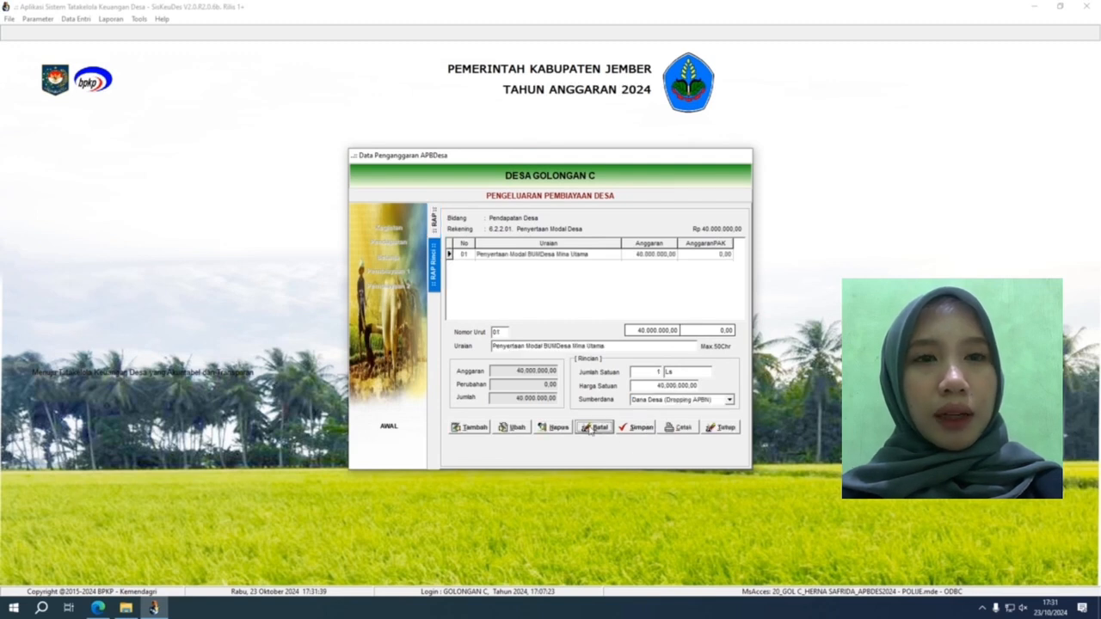
pyautogui.click(603, 256)
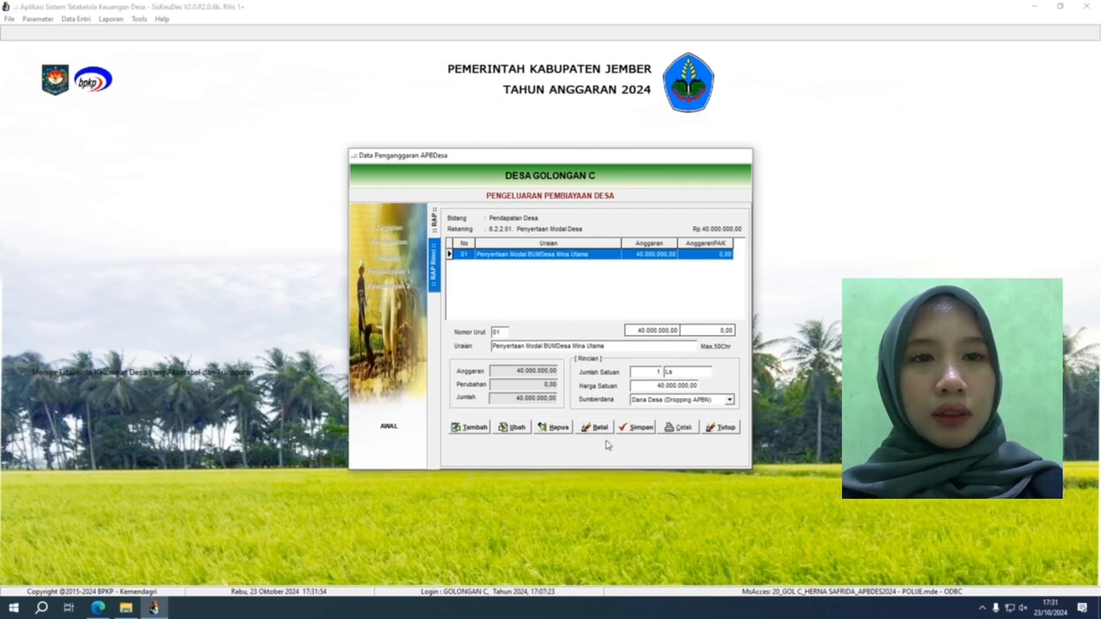
pyautogui.click(723, 430)
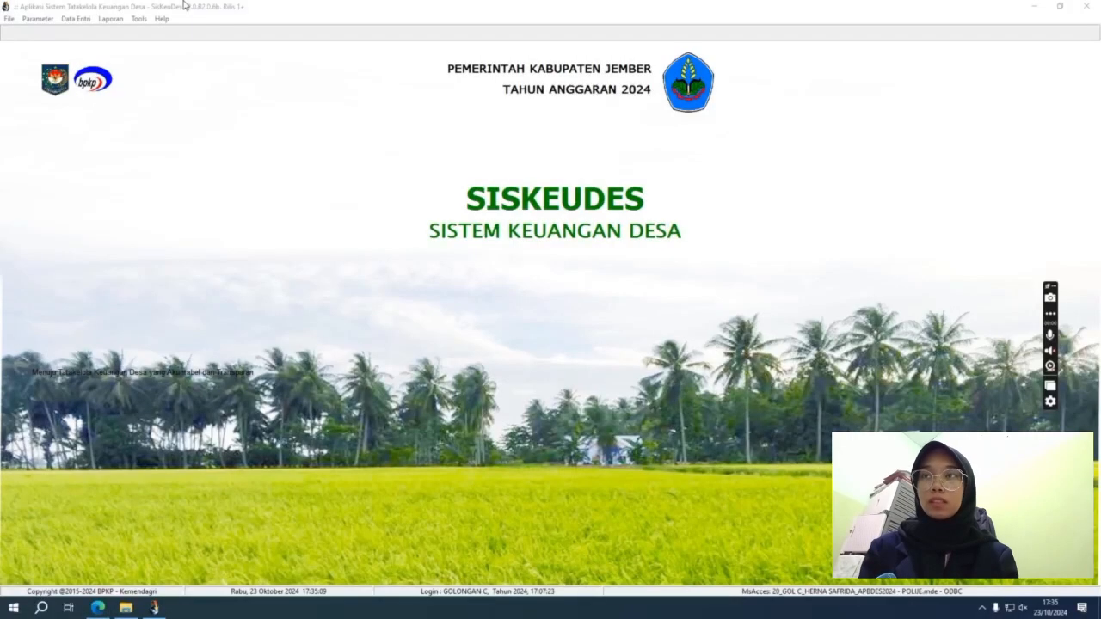
# Step: Open Anggaran Kas Desa from Data Entri > Penganggaran
pyautogui.click(90, 21)
pyautogui.moveTo(110, 51)
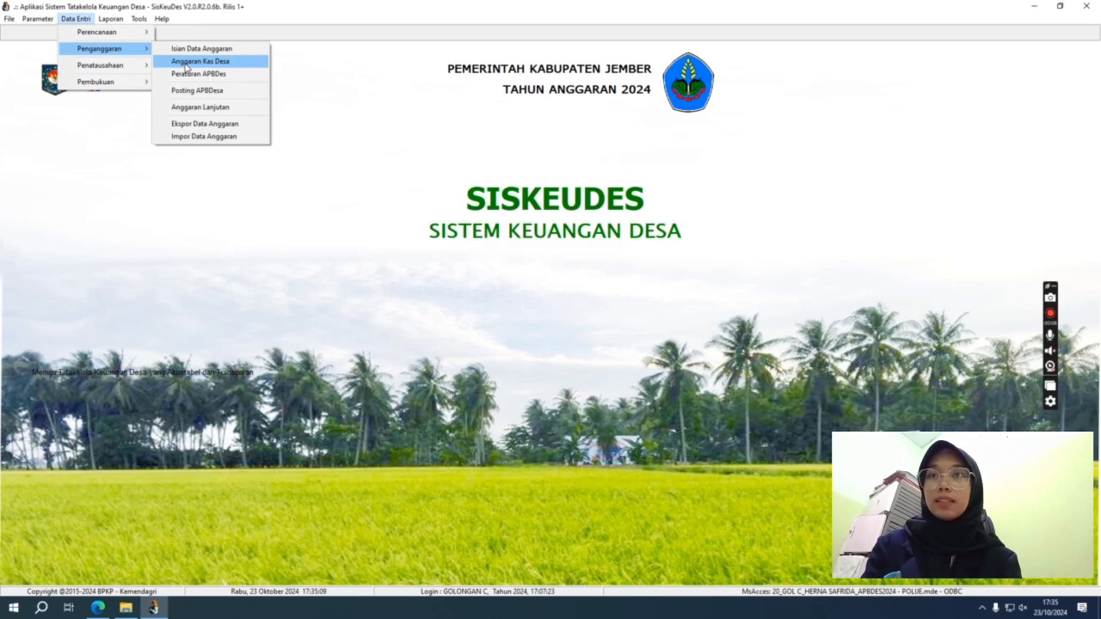
pyautogui.click(186, 66)
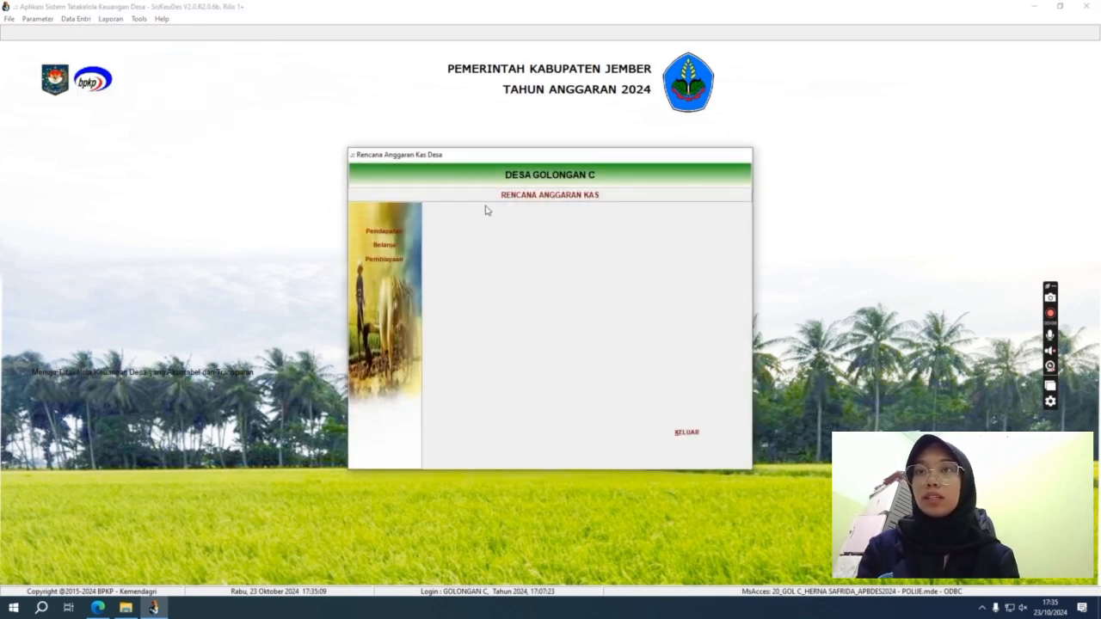
# Step: Load the revenue RAK to show Bagi Hasil BUMDes: 10.000.000 in January, 5.000.000 in July
pyautogui.click(403, 233)
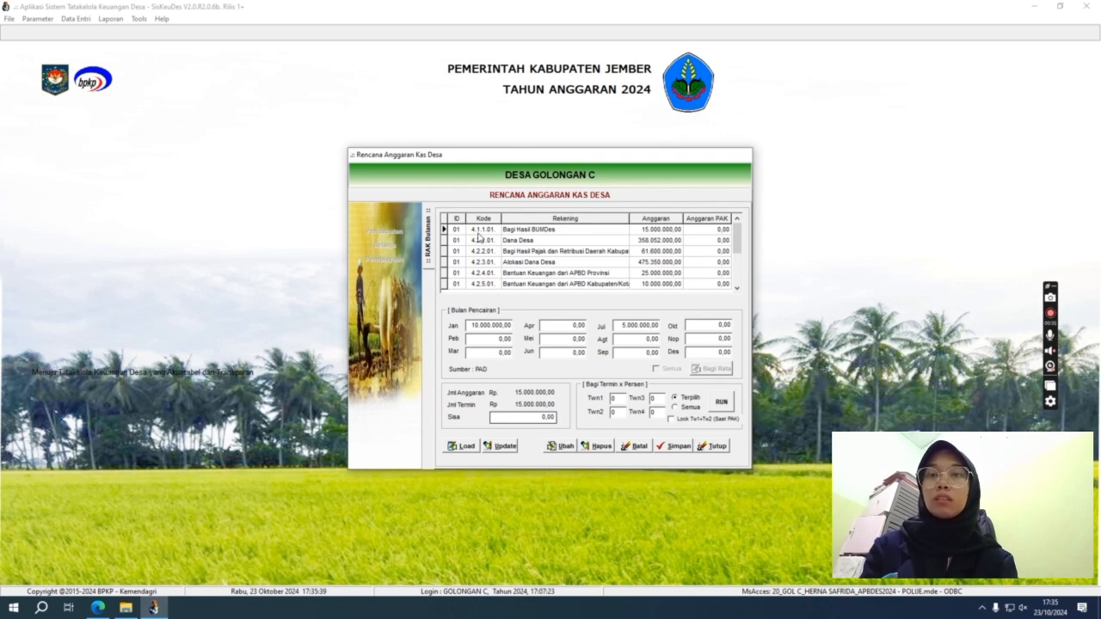
pyautogui.click(482, 229)
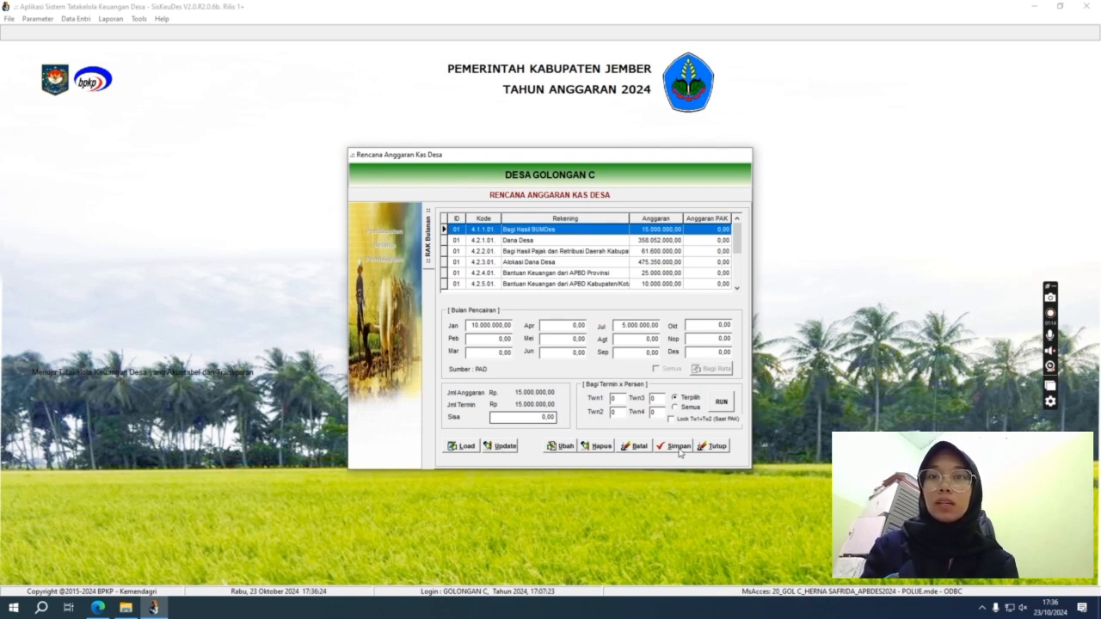
# Step: Review Dana Desa, Bagi Hasil Pajak, Alokasi Dana Desa, provincial and district assistance schedules, then close
pyautogui.click(533, 244)
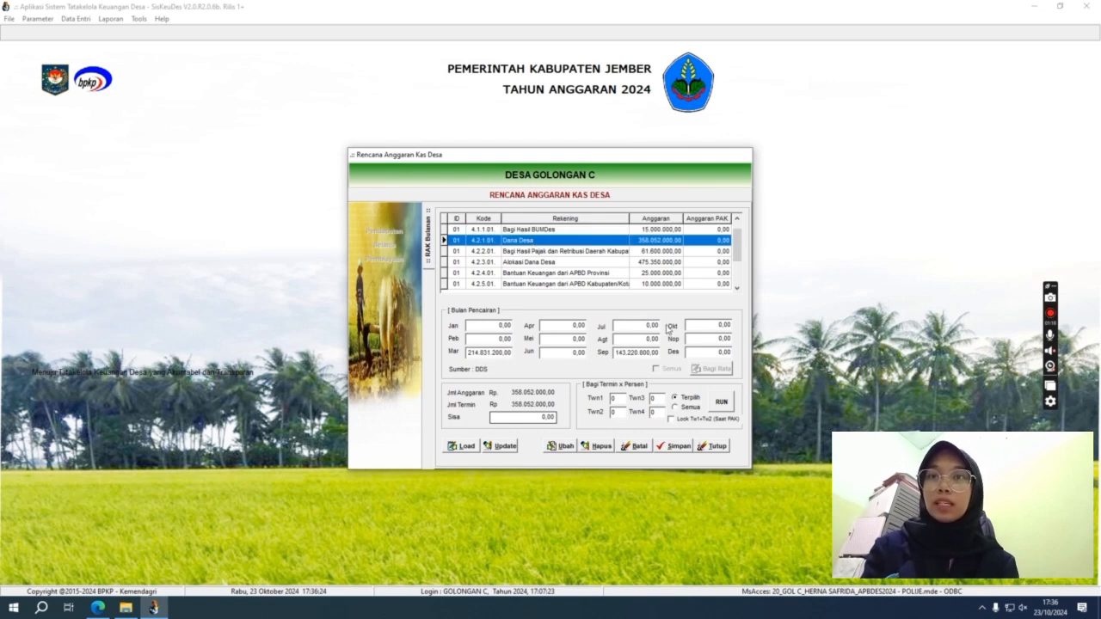
pyautogui.click(577, 250)
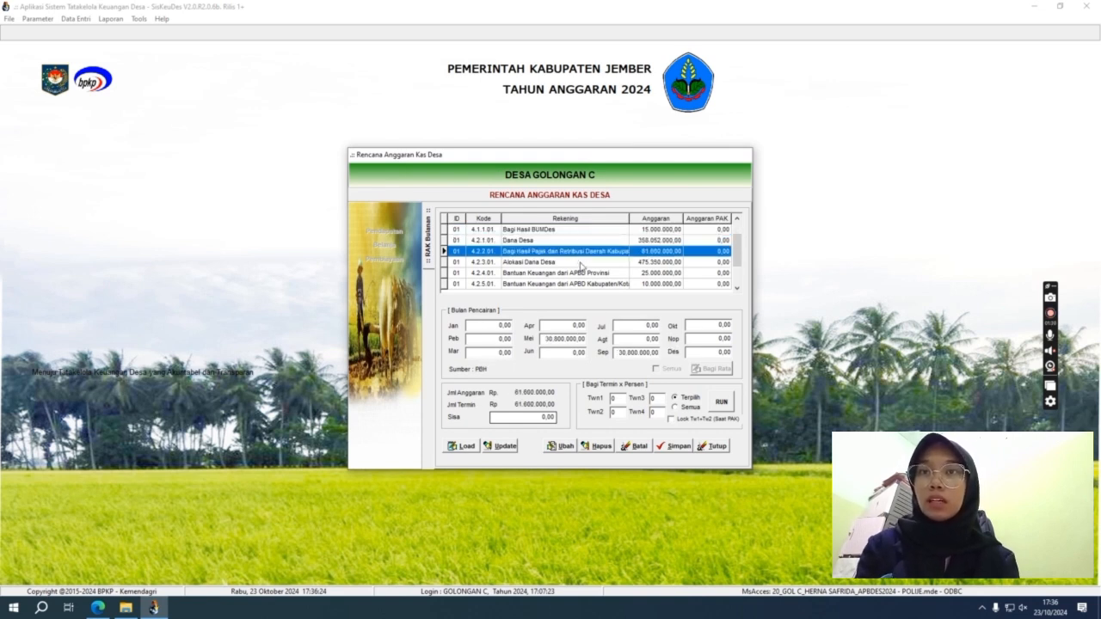
pyautogui.click(580, 261)
pyautogui.click(582, 273)
pyautogui.click(580, 263)
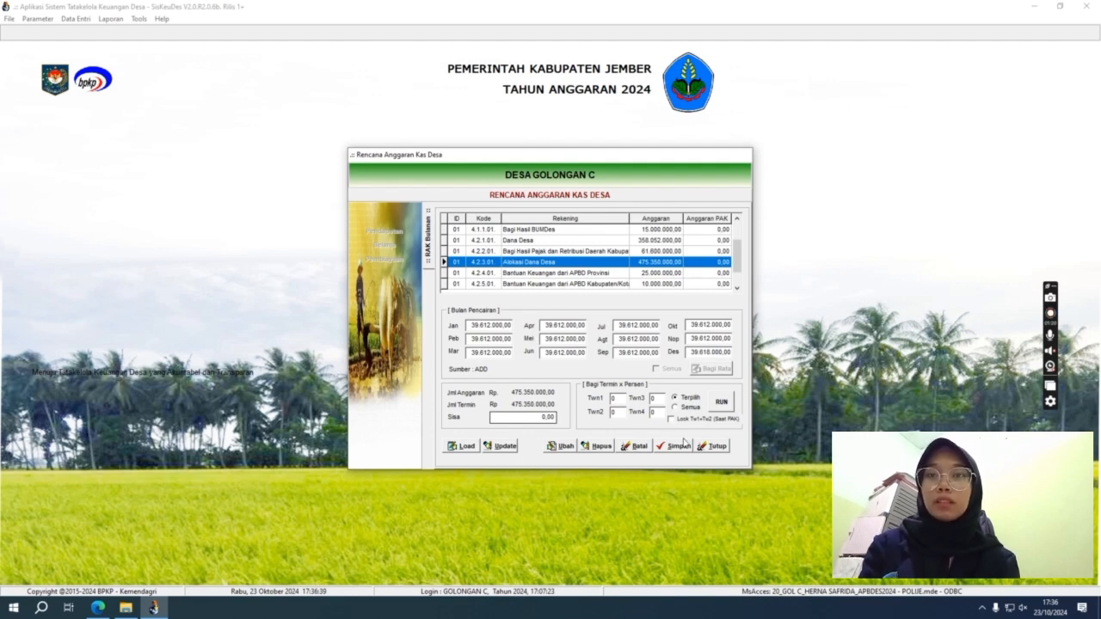
pyautogui.click(520, 274)
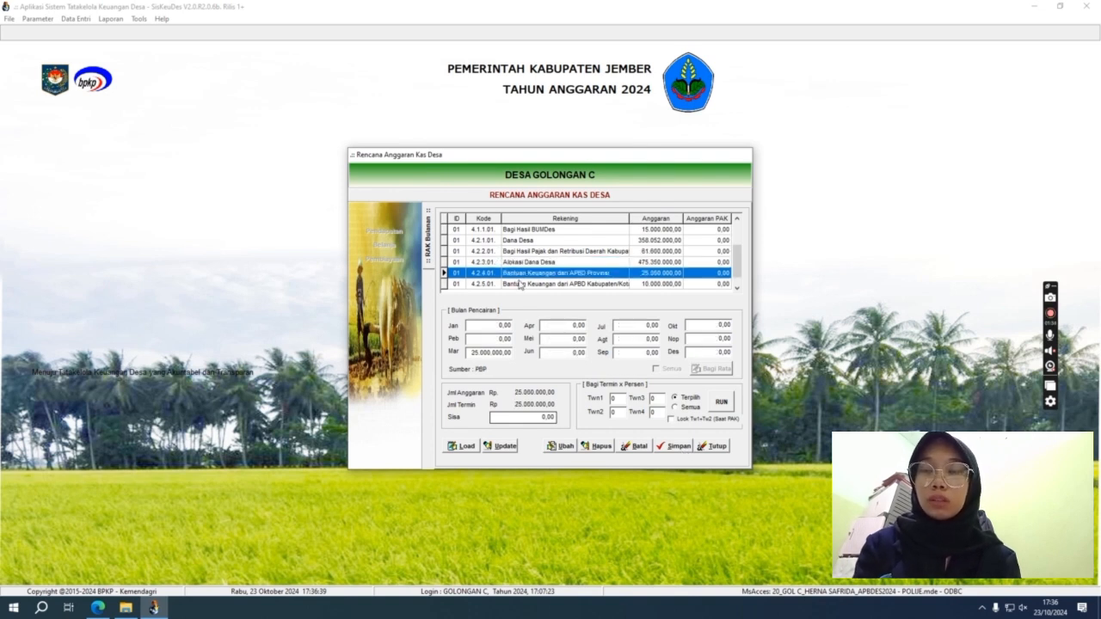
pyautogui.click(534, 284)
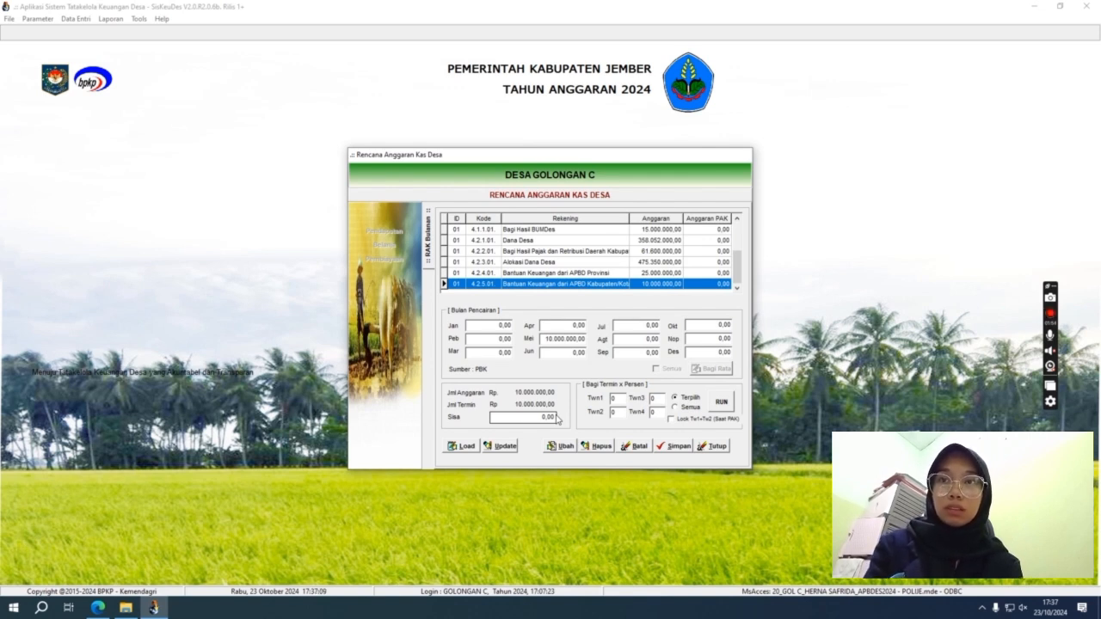
pyautogui.click(704, 447)
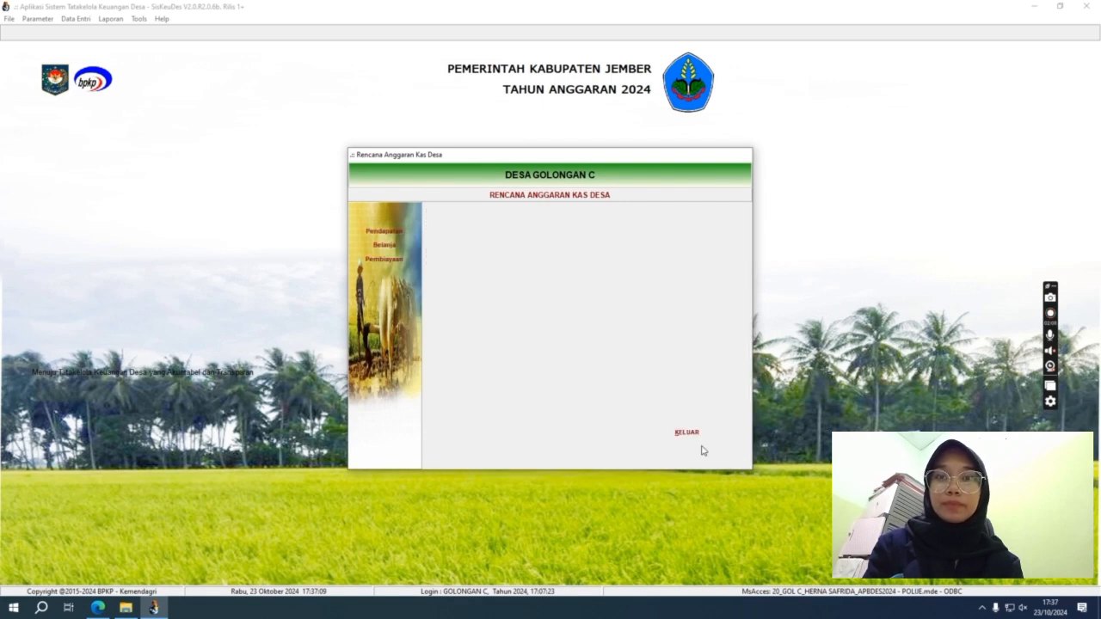
# Step: Save the 5.1.1.01 village head income plan at 3.500.000 monthly, 42.000.000 in total
pyautogui.click(399, 246)
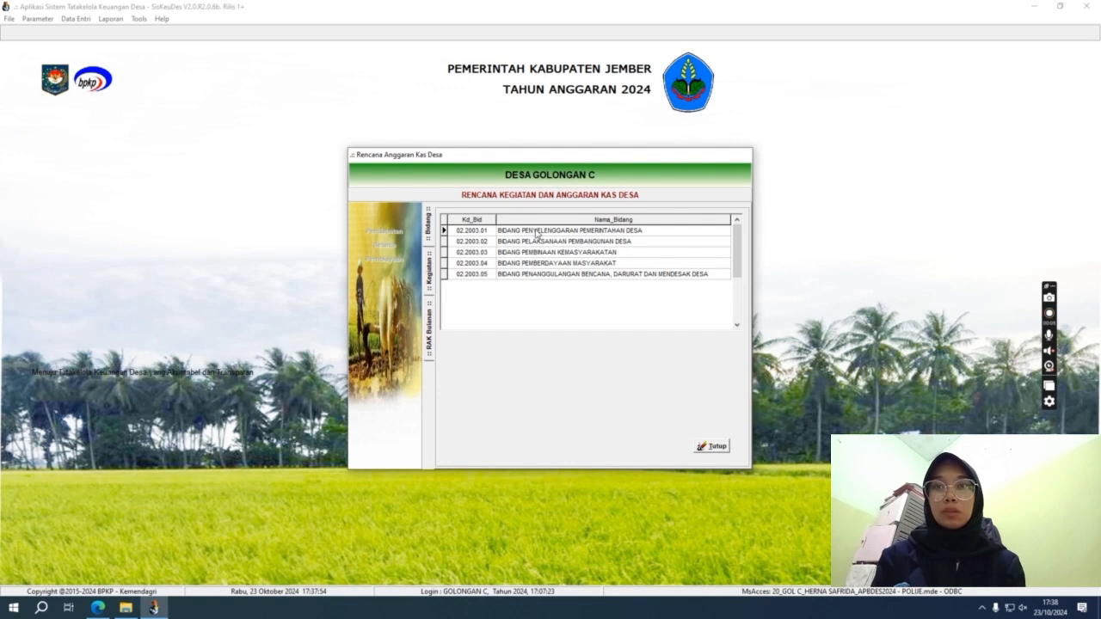
pyautogui.doubleClick(537, 232)
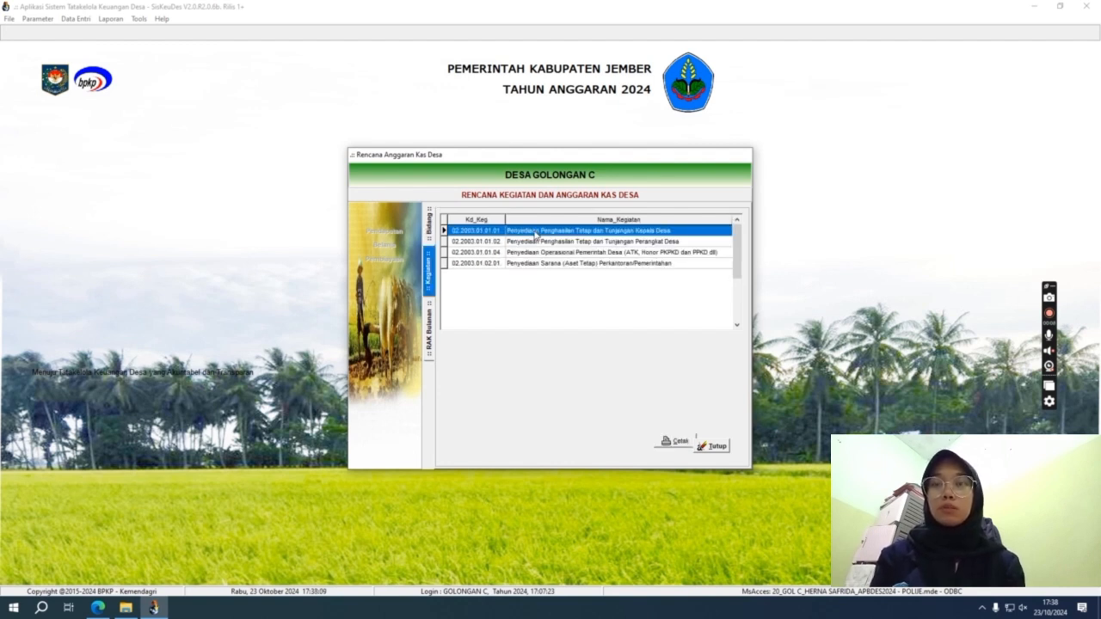
pyautogui.doubleClick(536, 232)
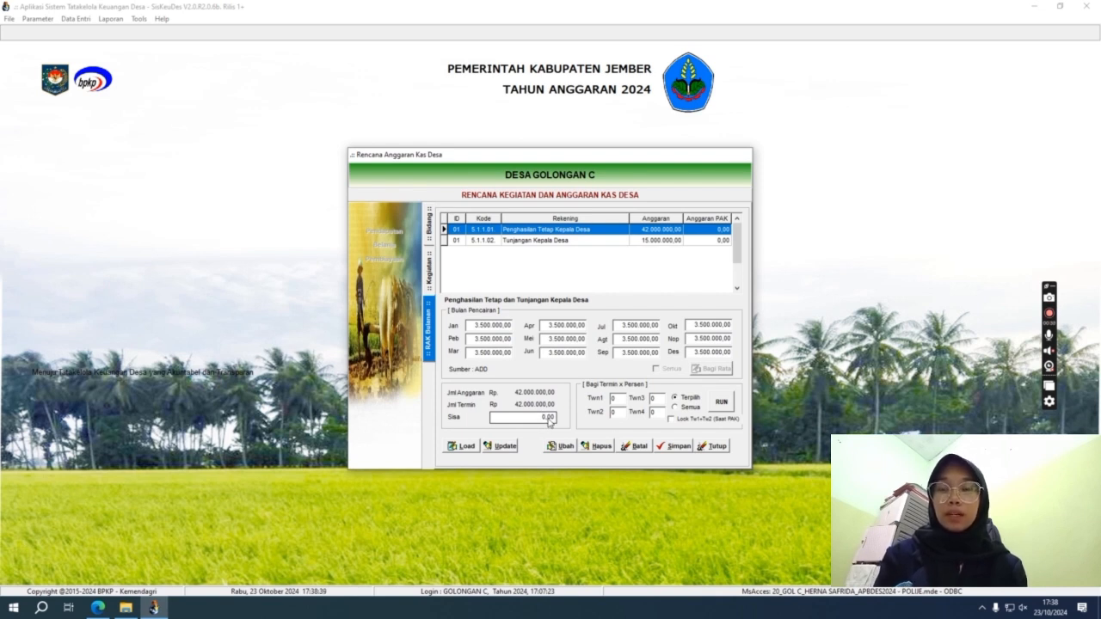
pyautogui.click(677, 447)
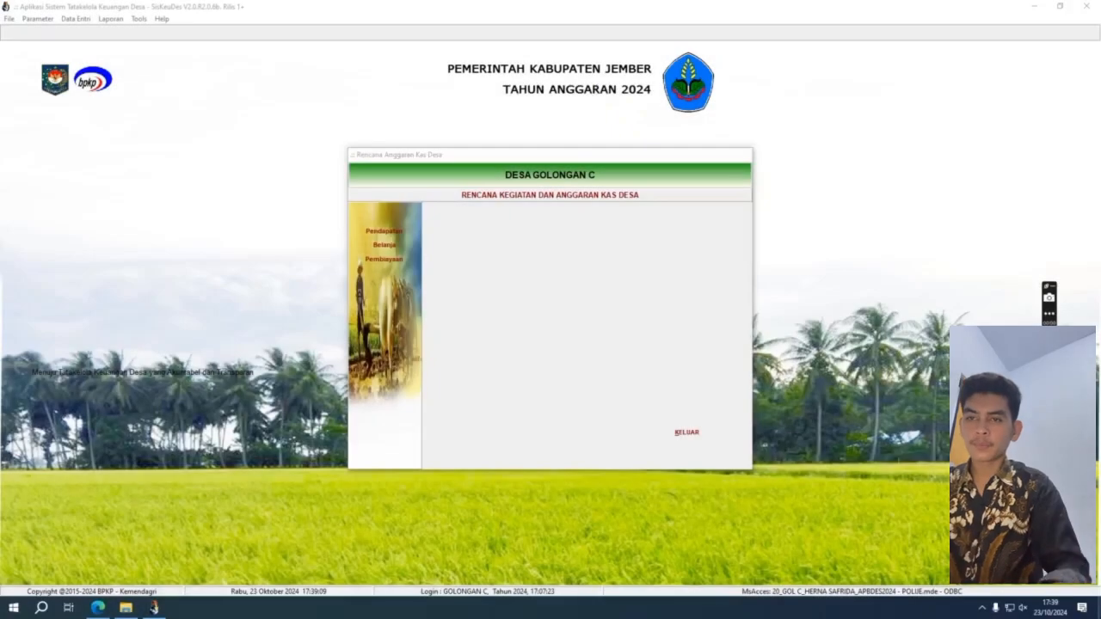
# Step: Load the financing cash plan and compare the 1.600.000, 78.180.000 and 350.000 SILPA rows
pyautogui.click(377, 262)
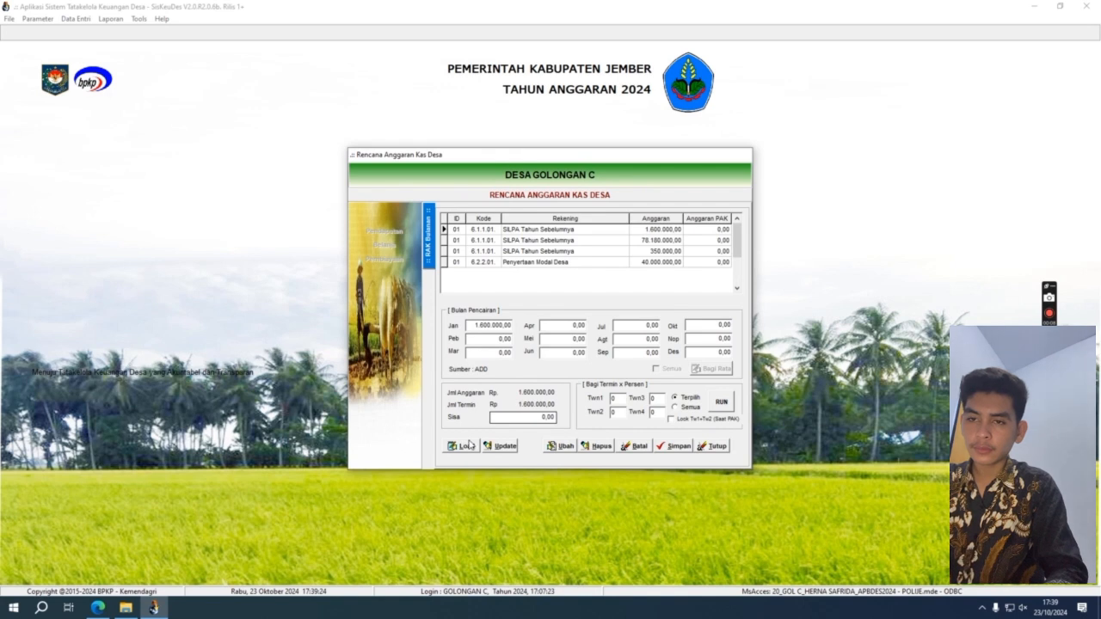
pyautogui.click(513, 232)
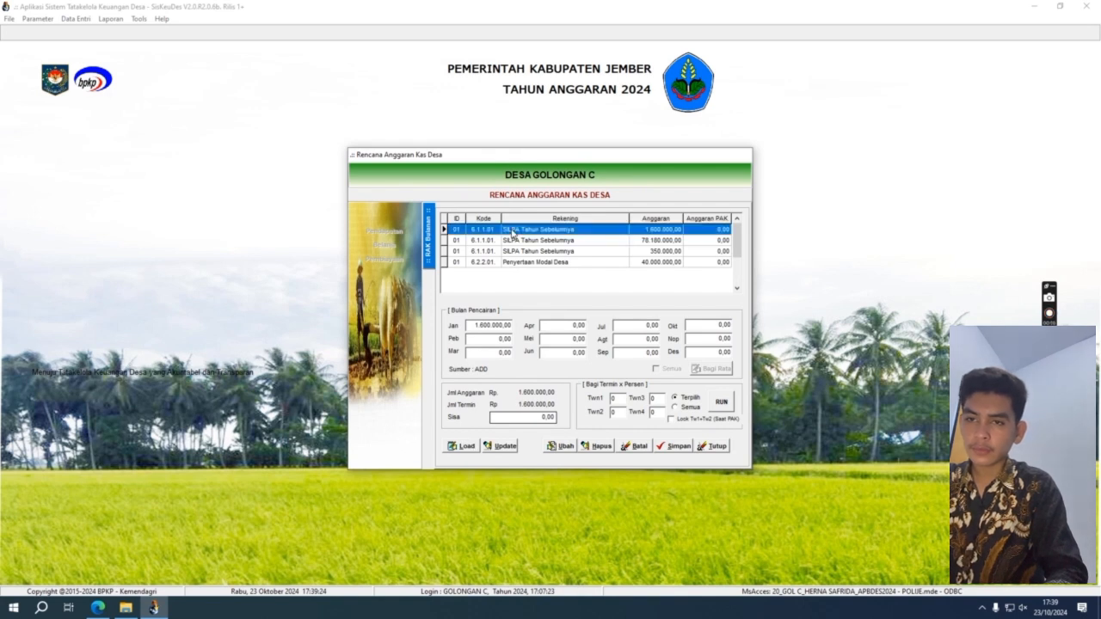
pyautogui.click(518, 241)
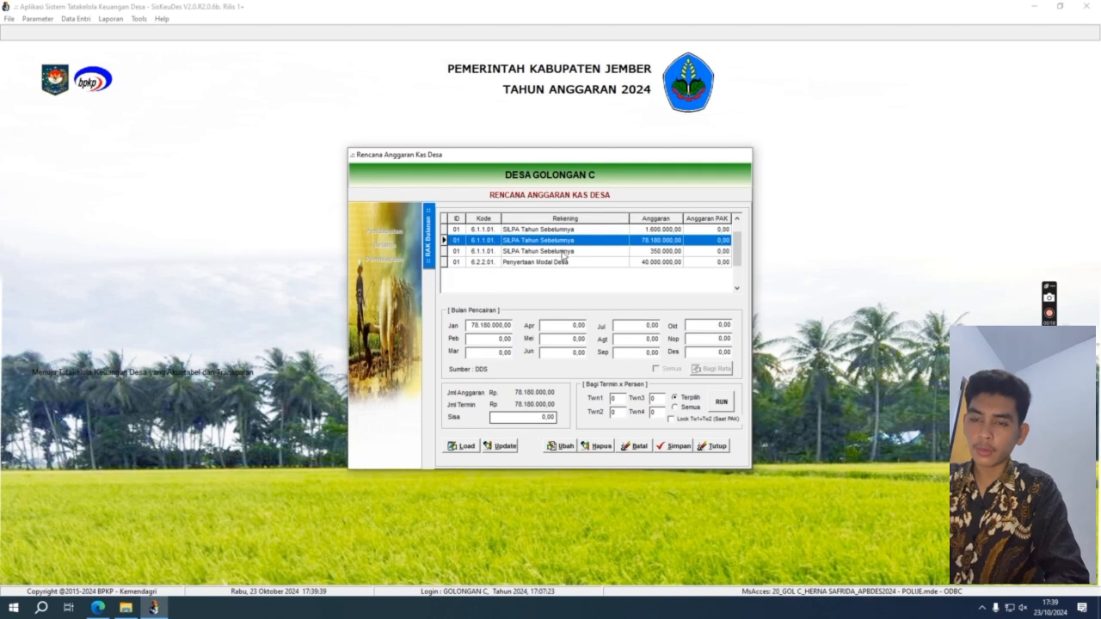
pyautogui.click(566, 252)
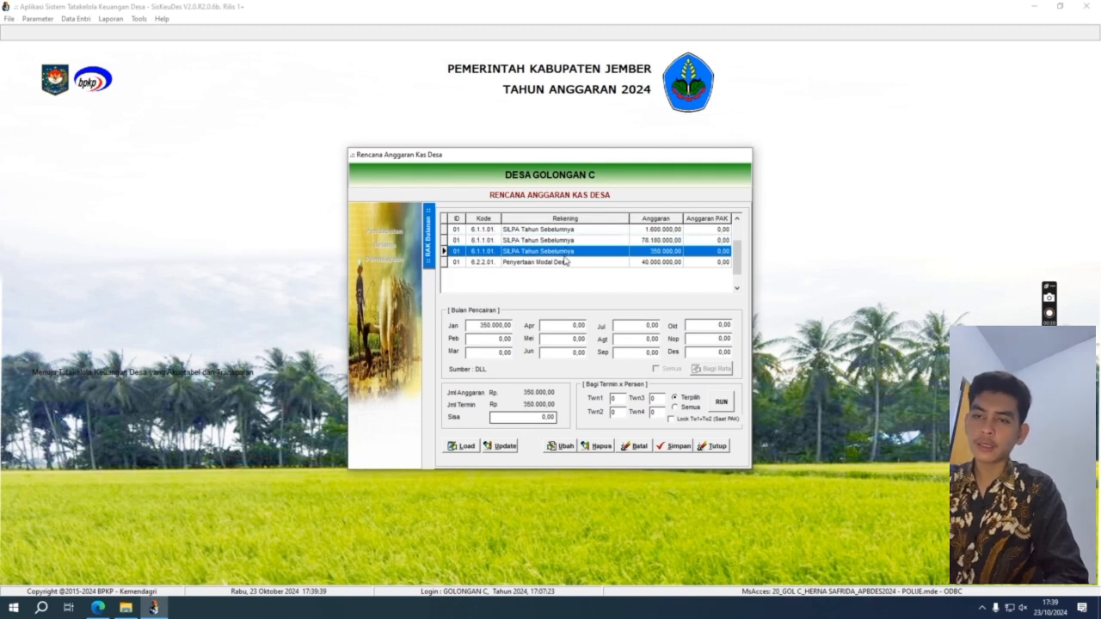
pyautogui.click(575, 230)
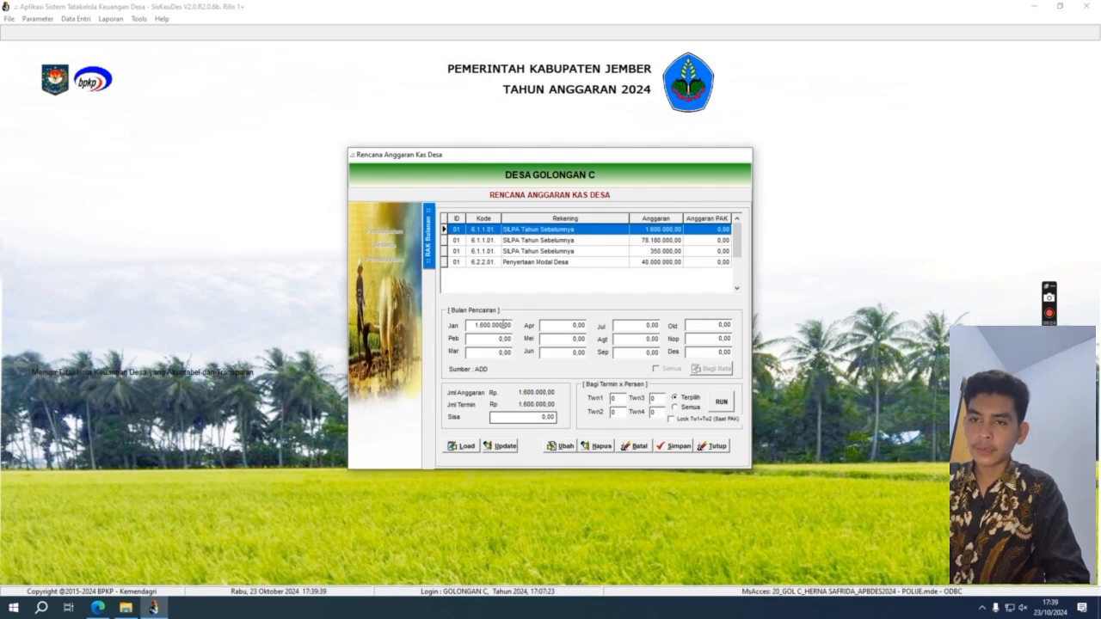
pyautogui.click(527, 241)
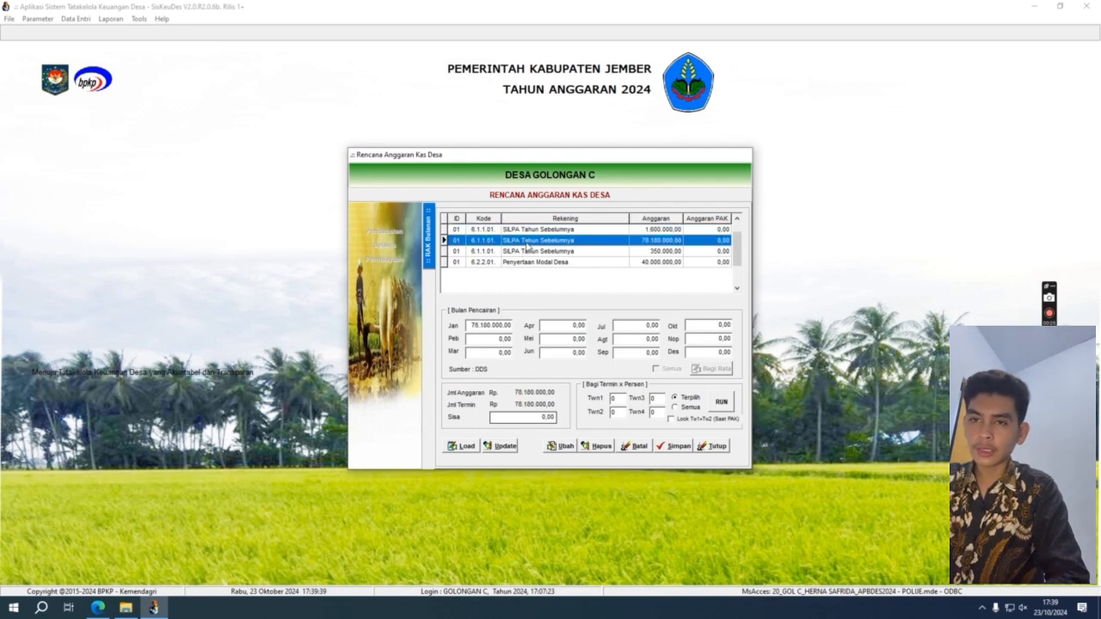
# Step: Put the 78.180.000,00 SILPA in January and save the financing plan
pyautogui.click(473, 326)
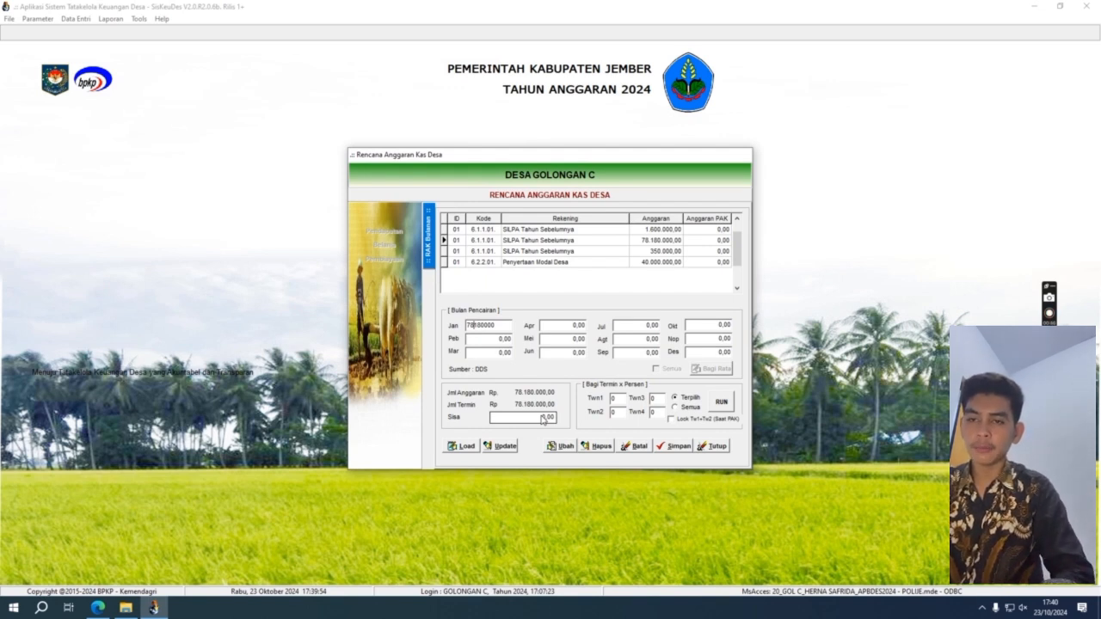
pyautogui.click(675, 449)
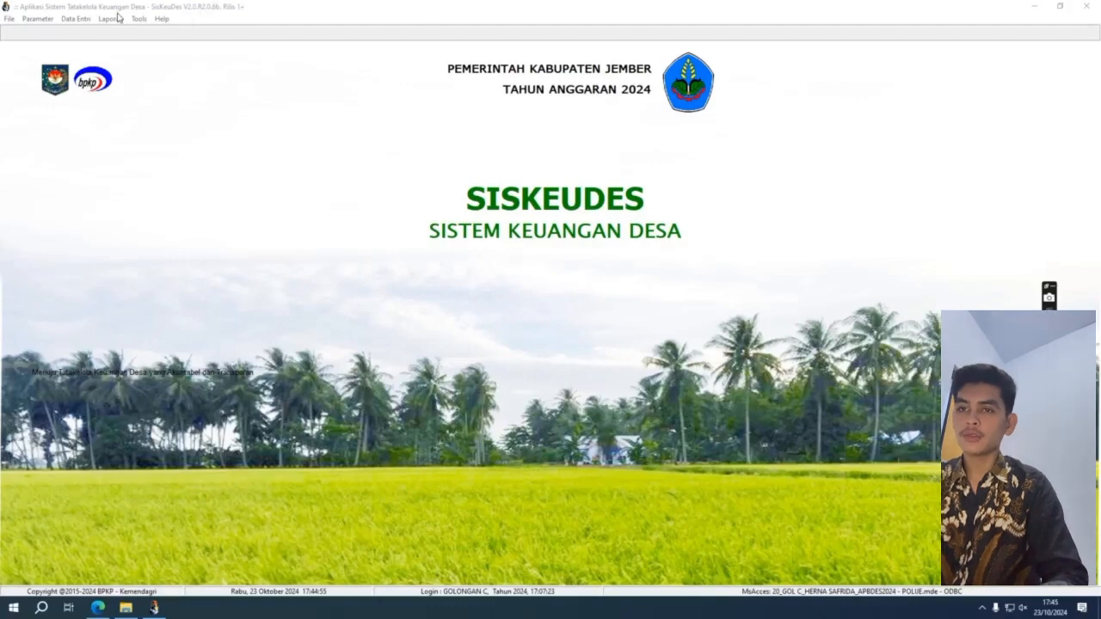
pyautogui.click(110, 18)
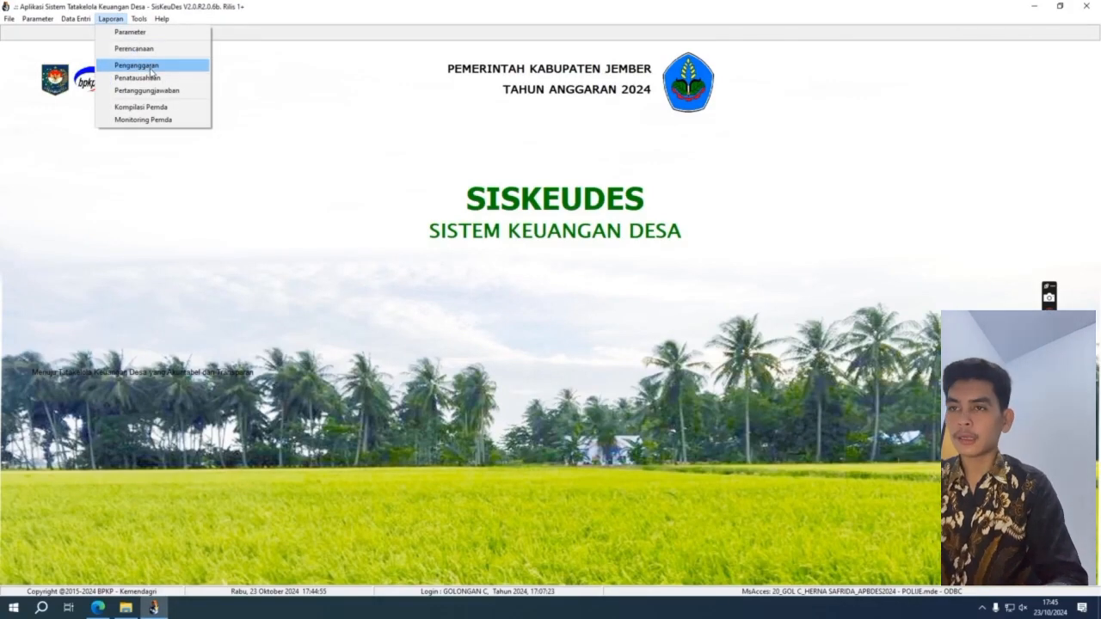
# Step: Open the budgeting report dialog for 02 Kecamatan Polue, Desa Golongan C
pyautogui.click(176, 66)
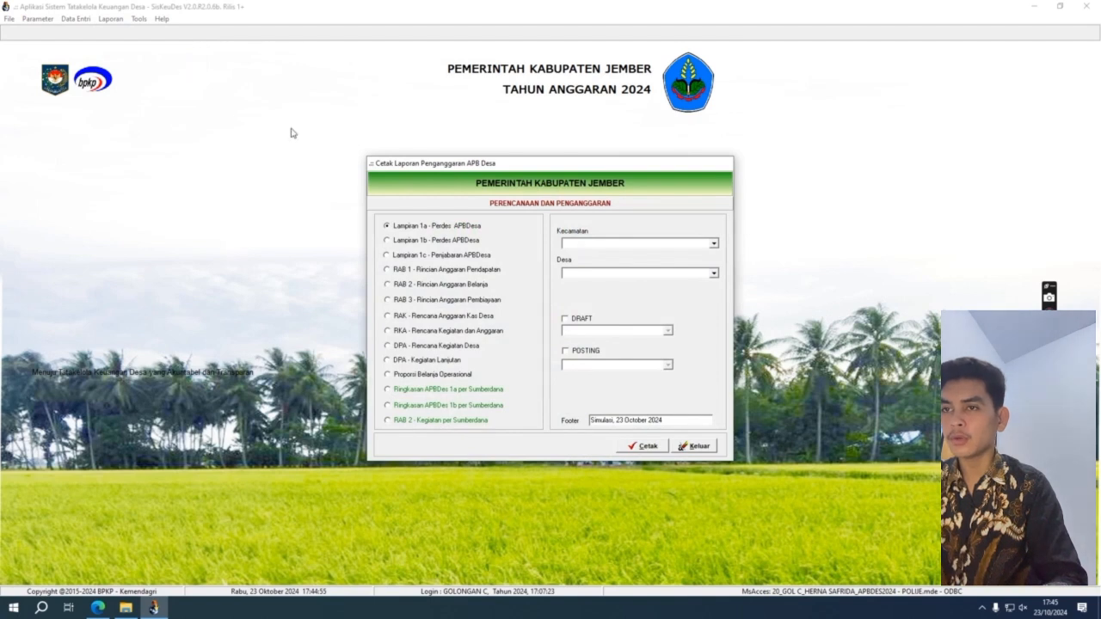
pyautogui.click(713, 244)
pyautogui.click(714, 254)
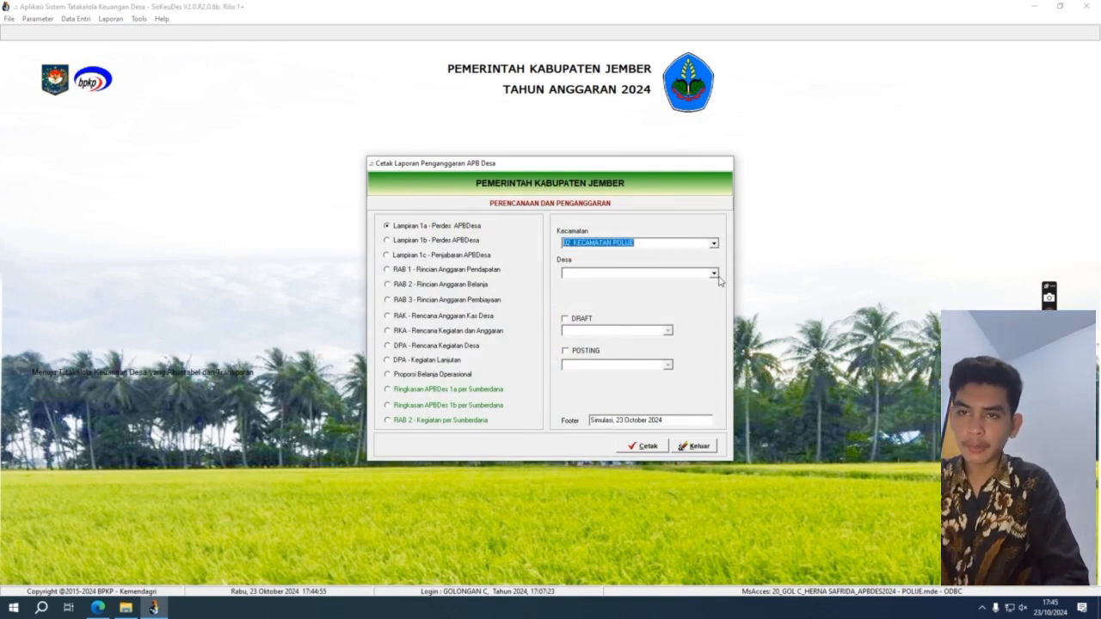
pyautogui.click(715, 273)
pyautogui.click(713, 289)
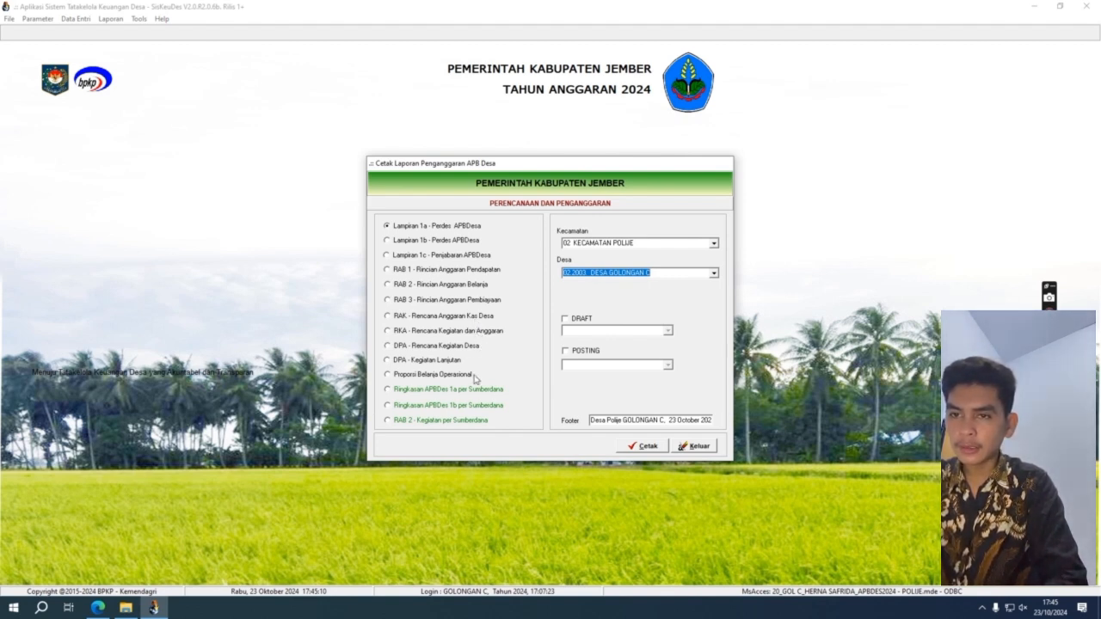
# Step: Preview Ringkasan APBDes 1a per Sumberdana for PAD as an AWAL draft
pyautogui.click(470, 406)
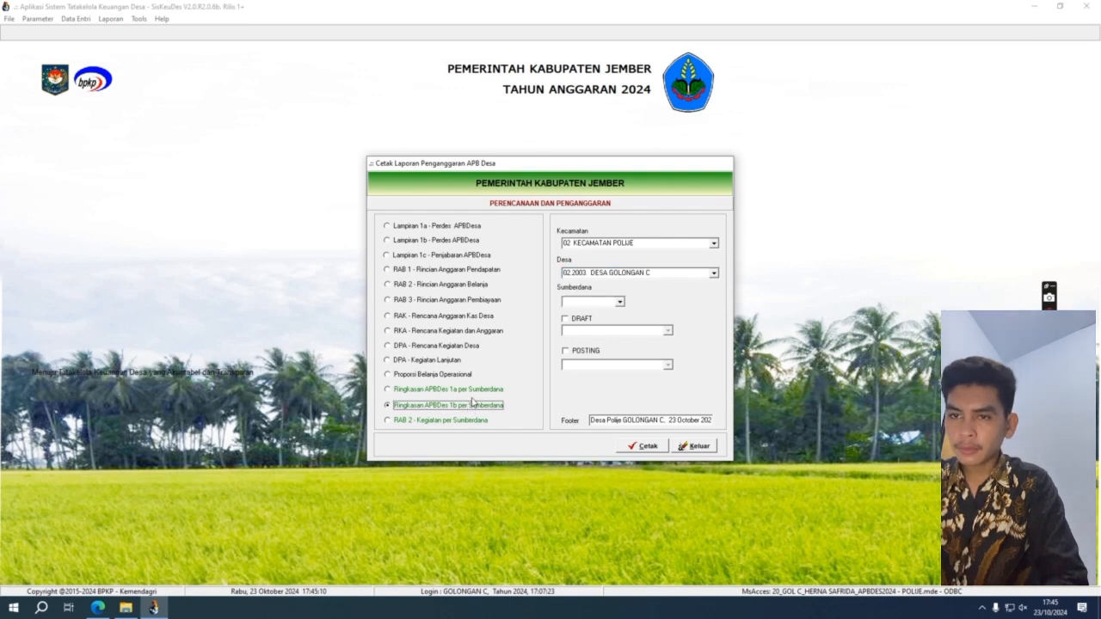
pyautogui.click(485, 392)
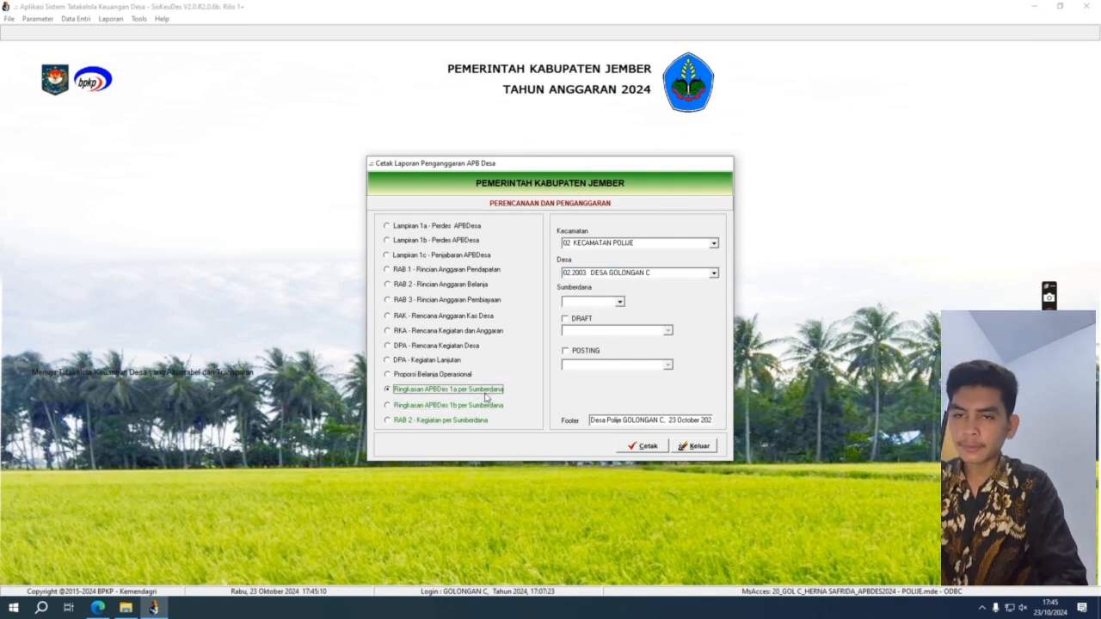
pyautogui.click(620, 303)
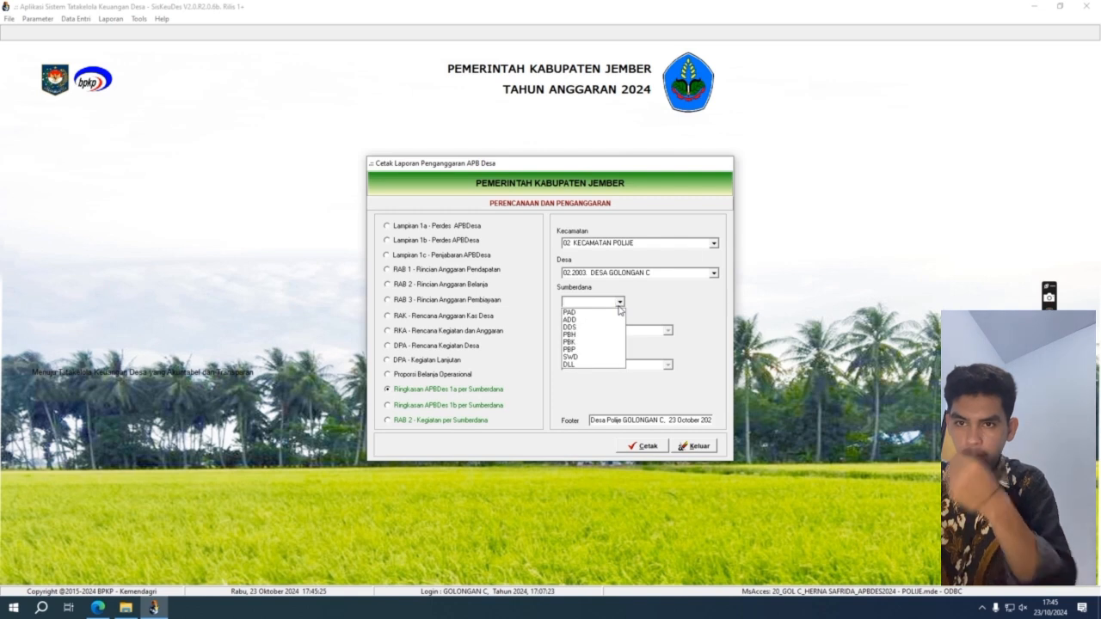
pyautogui.click(613, 312)
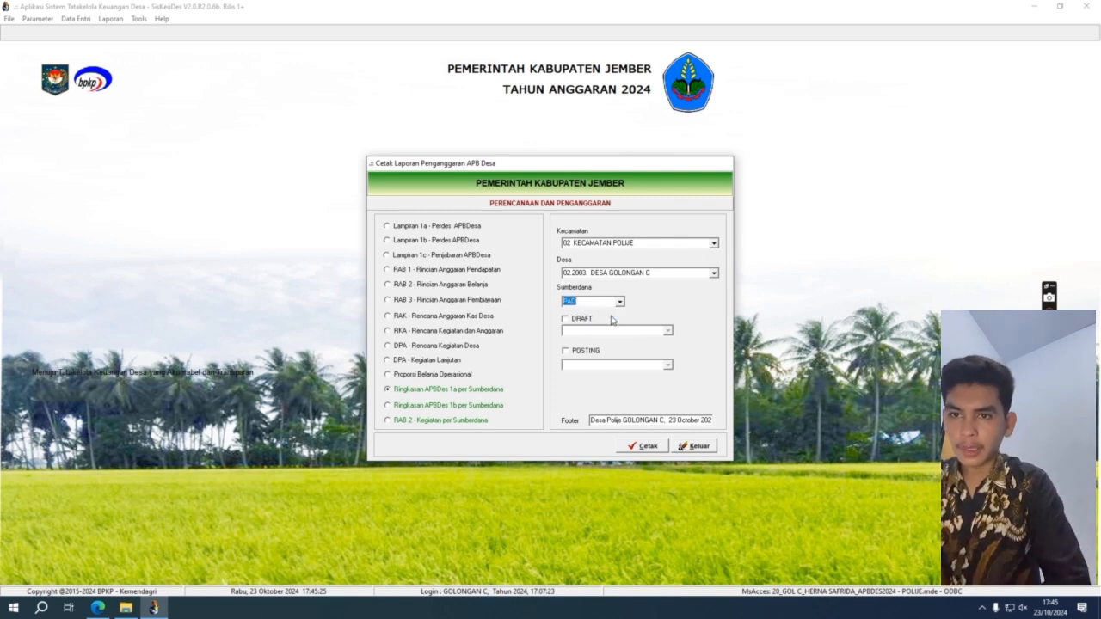
pyautogui.click(566, 320)
pyautogui.click(668, 330)
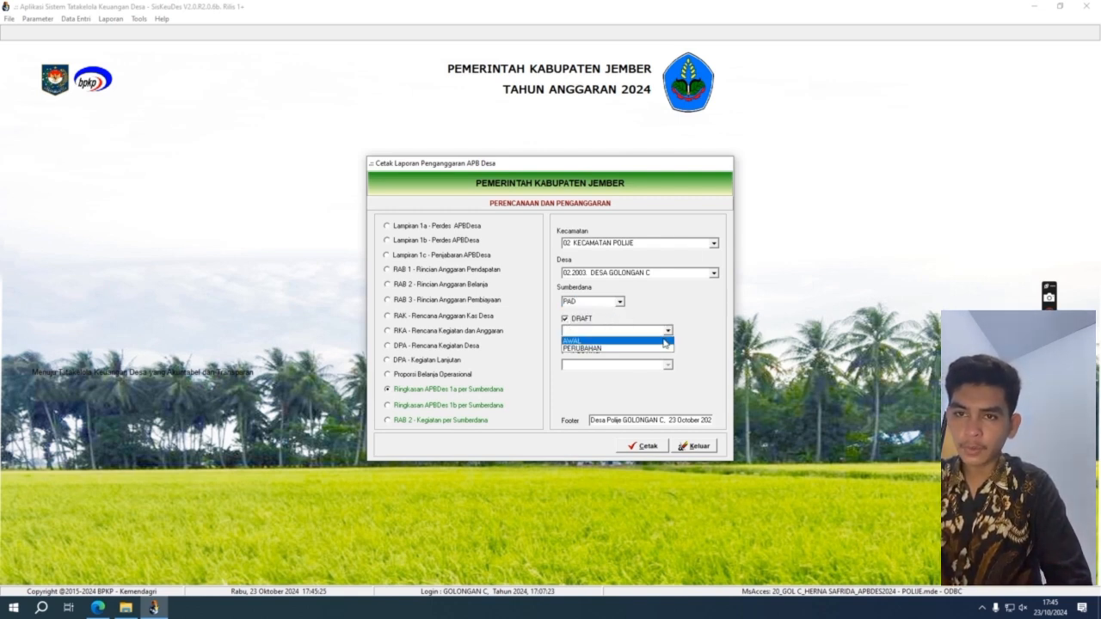
pyautogui.click(665, 342)
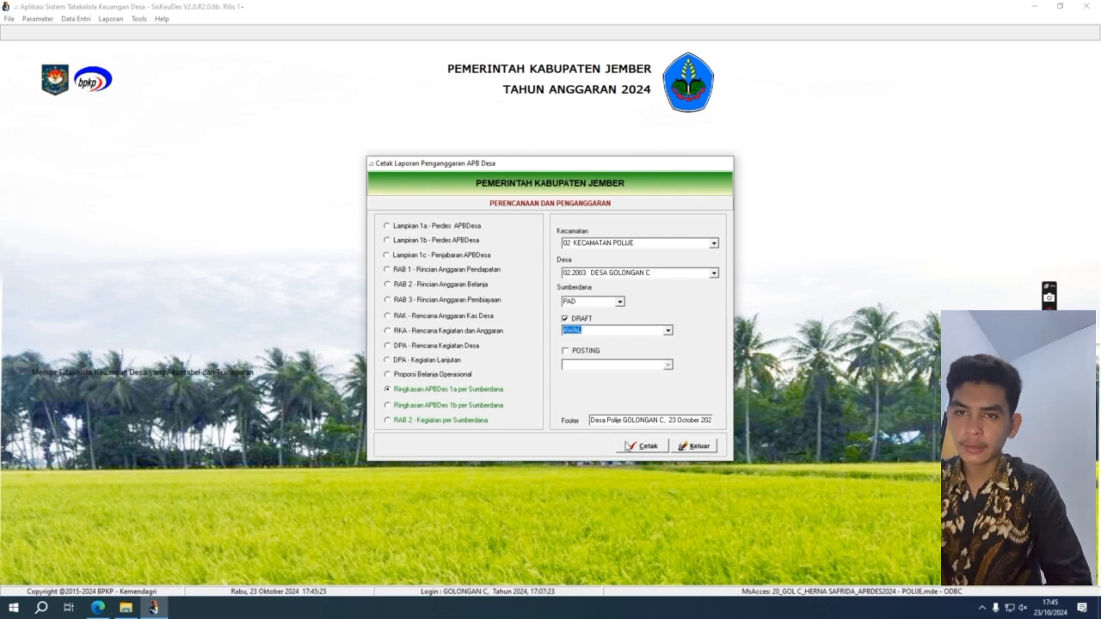
pyautogui.click(641, 446)
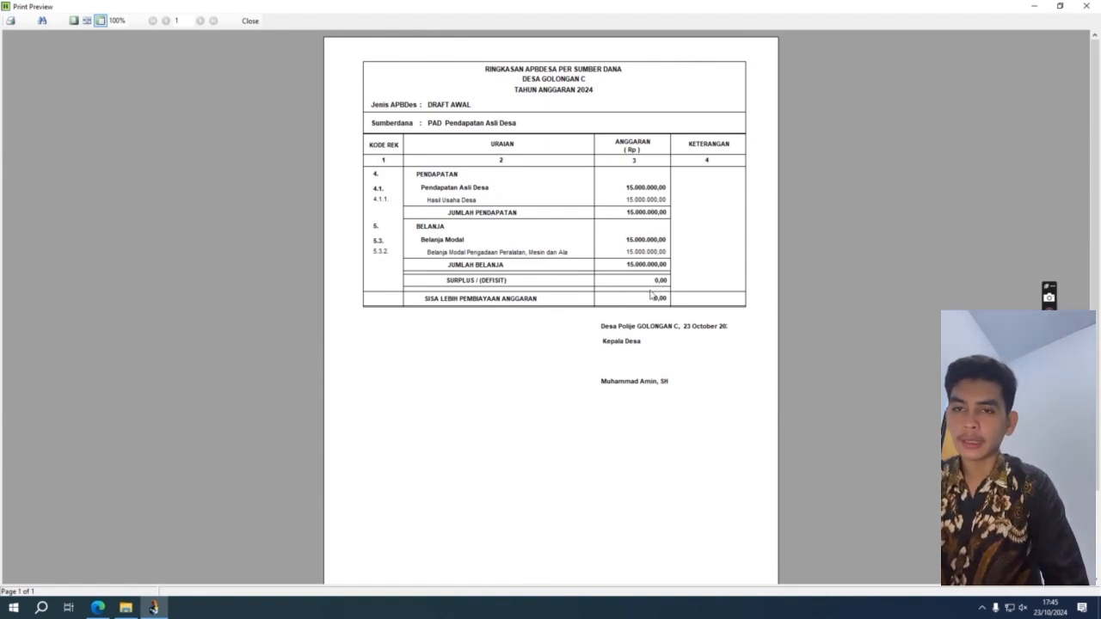
# Step: Preview the per-Sumberdana report for DDS, then PBH, then ADD (475.350.000,00 income)
pyautogui.click(1087, 7)
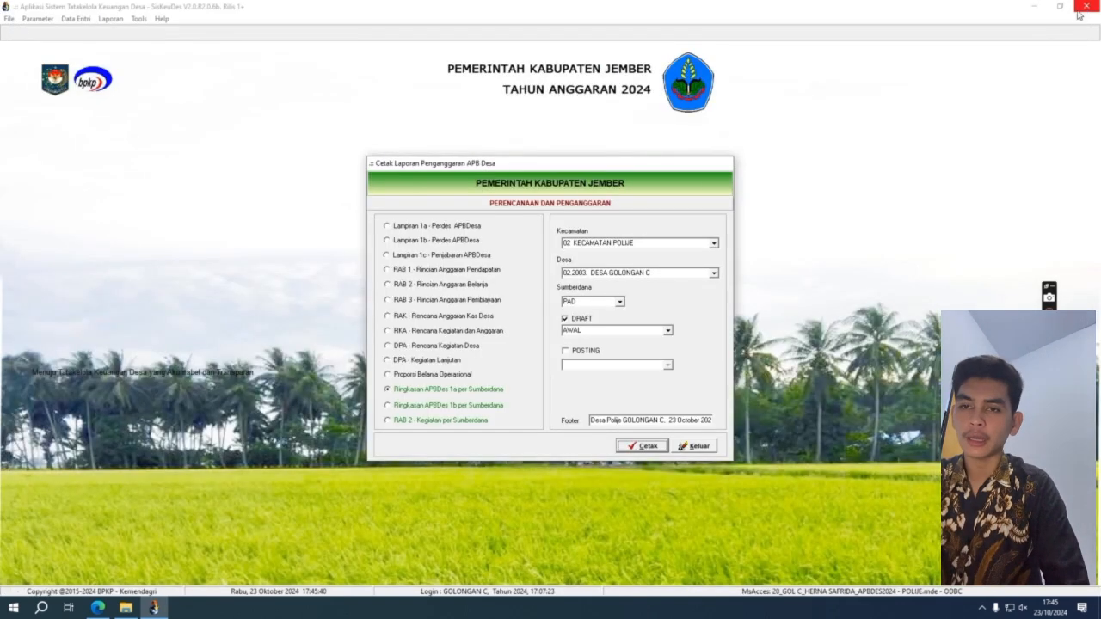
pyautogui.click(620, 302)
pyautogui.click(617, 327)
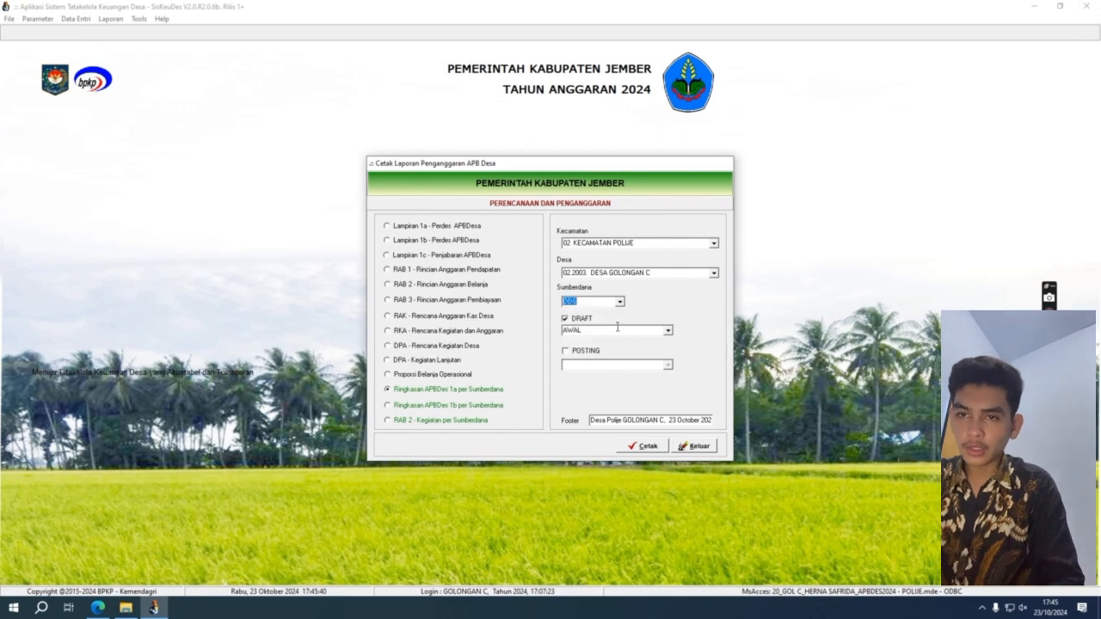
pyautogui.click(652, 444)
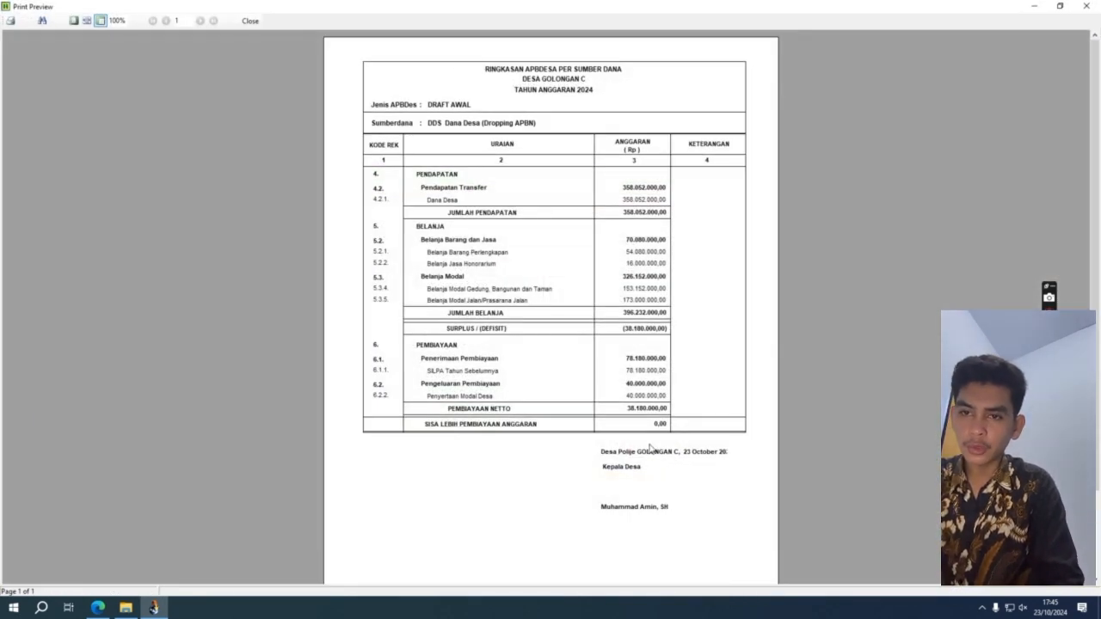
pyautogui.click(1087, 6)
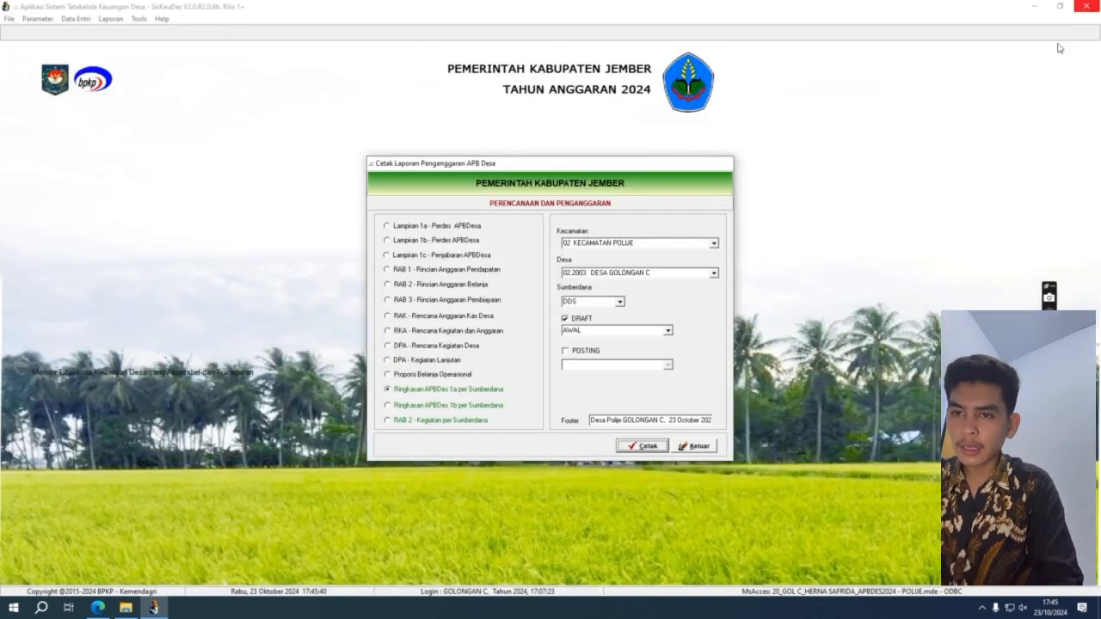
pyautogui.click(619, 301)
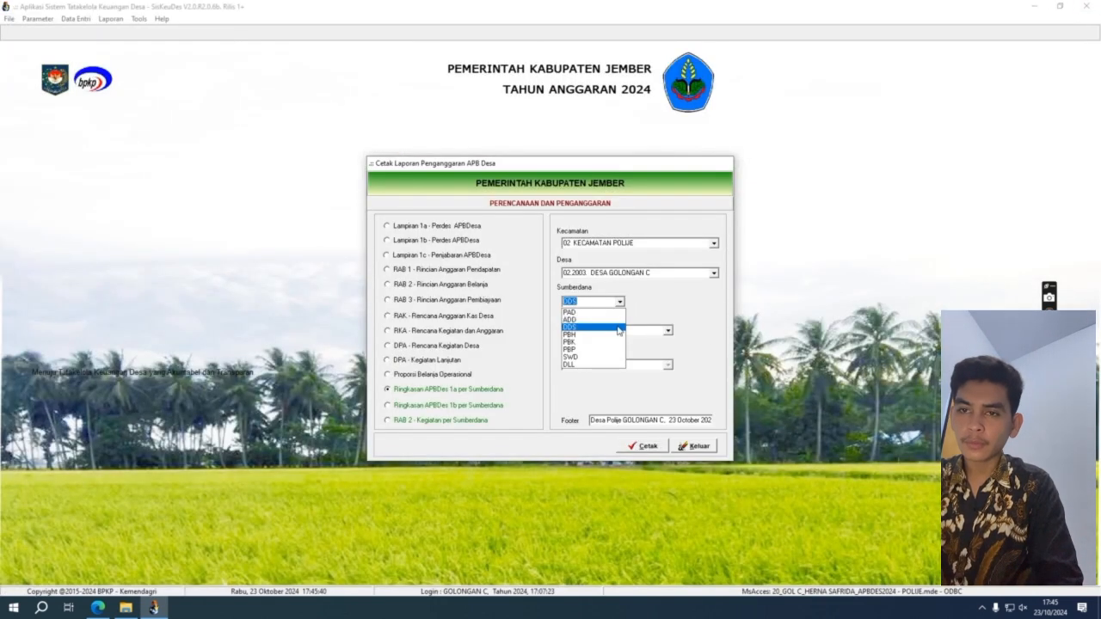
pyautogui.click(619, 334)
pyautogui.click(644, 445)
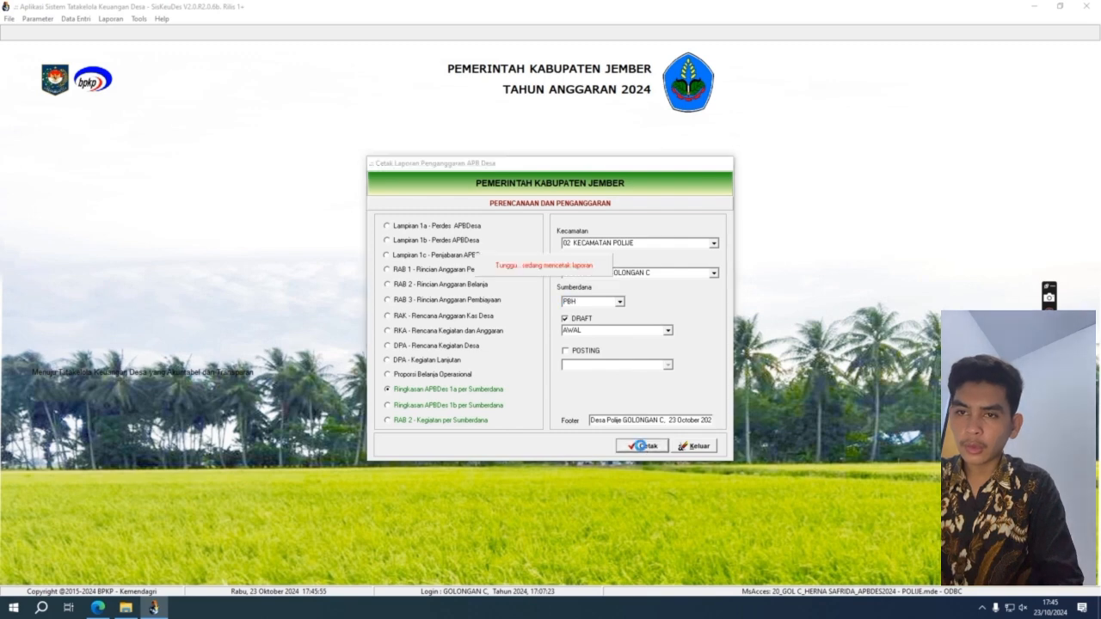
pyautogui.click(1085, 6)
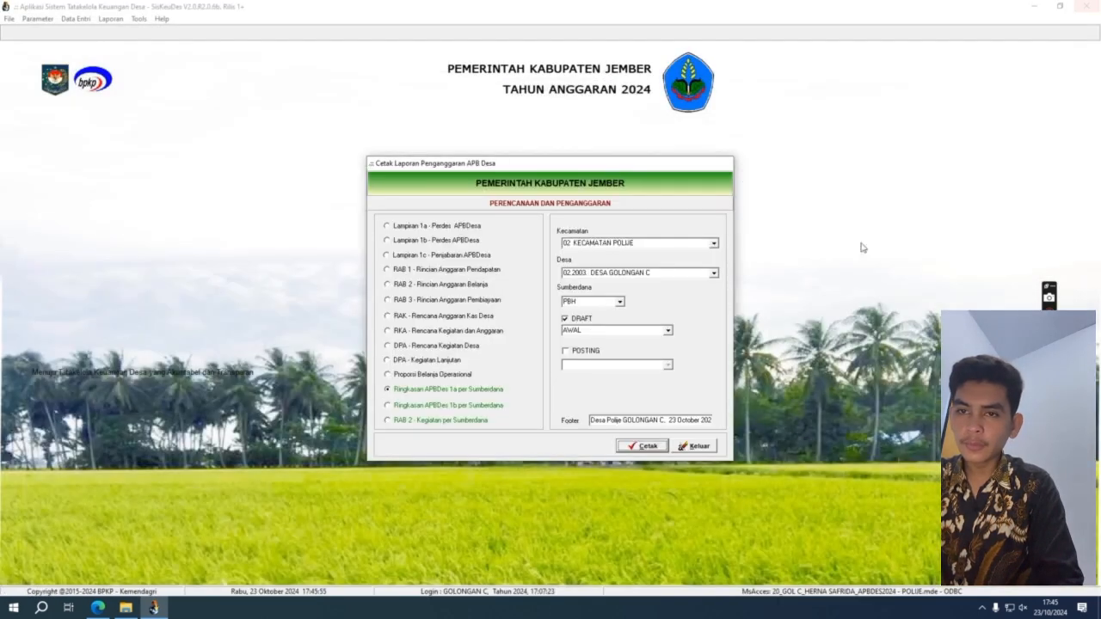
pyautogui.click(619, 302)
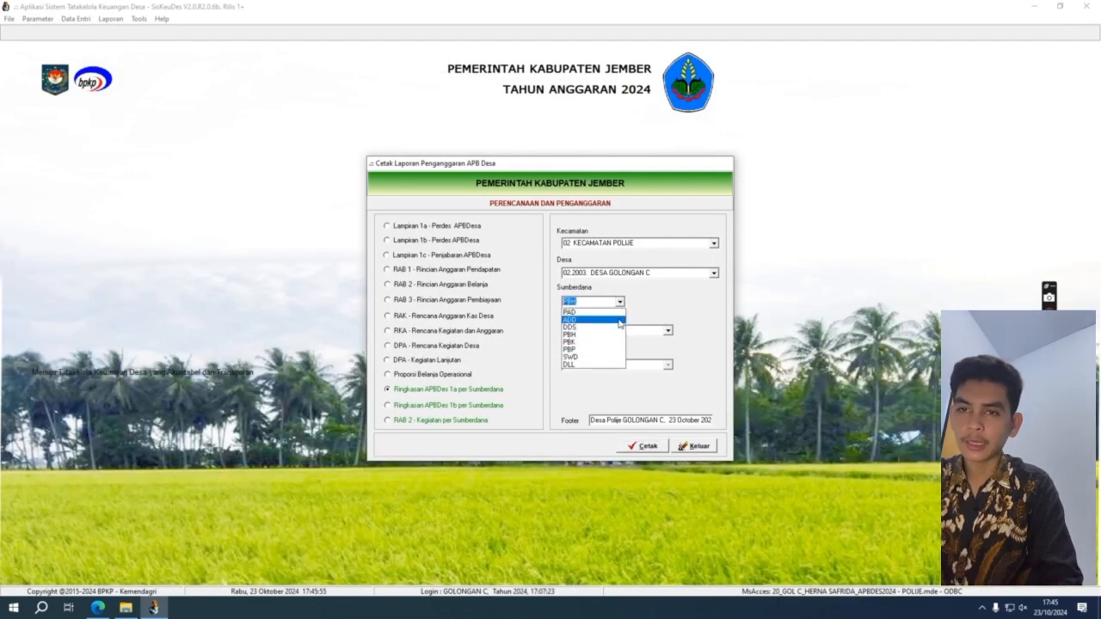
pyautogui.click(621, 320)
pyautogui.click(647, 445)
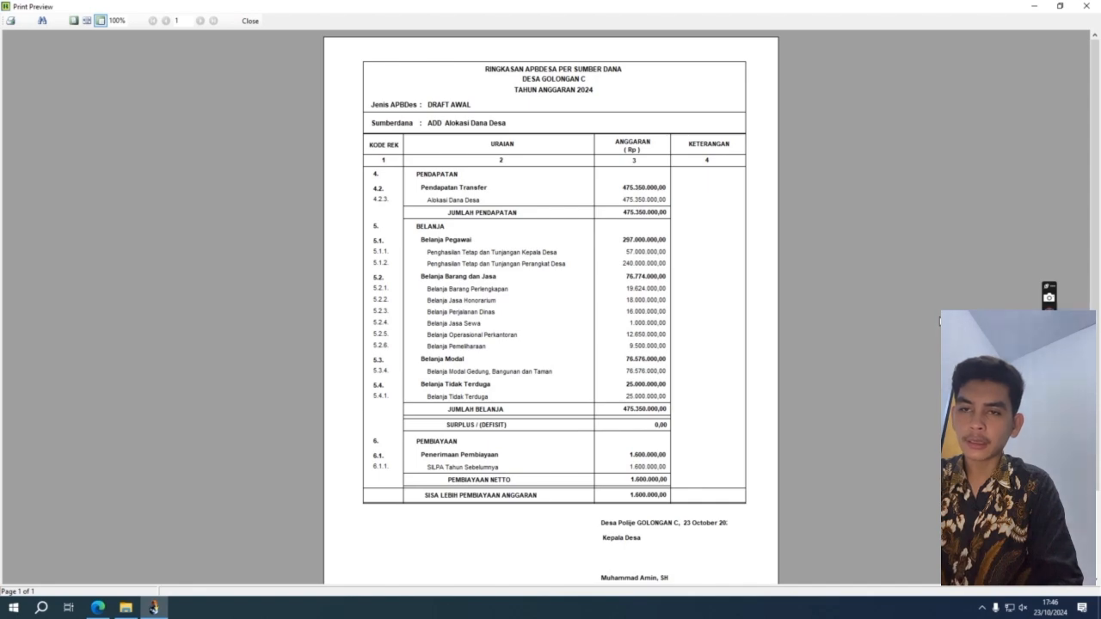
# Step: Preview the per-Sumberdana report for PBK, then for PBP
pyautogui.click(1095, 5)
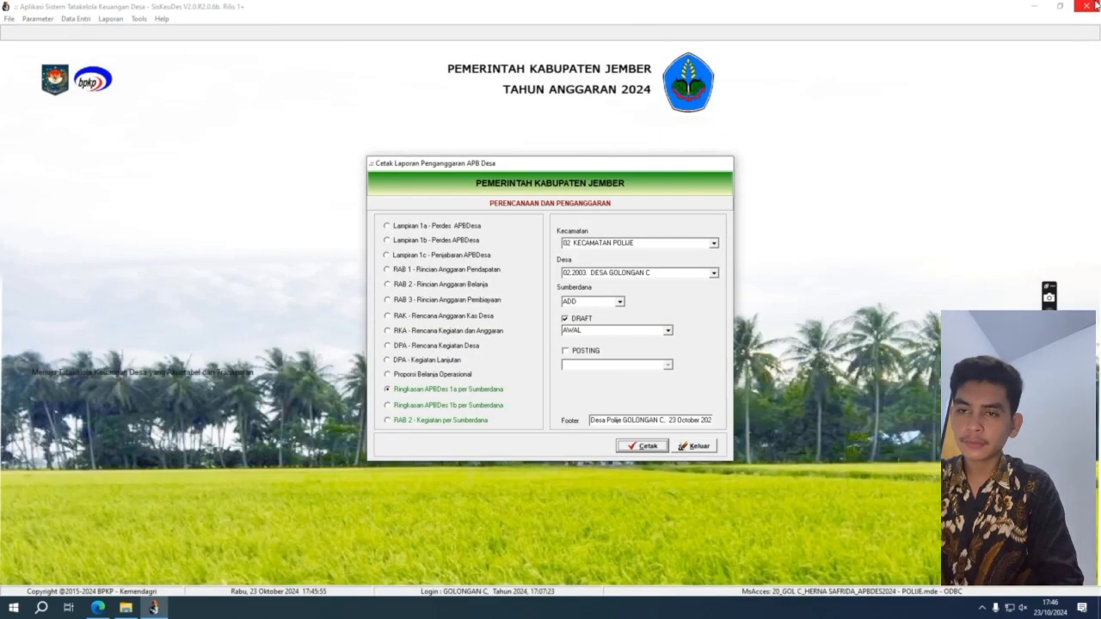
pyautogui.click(621, 302)
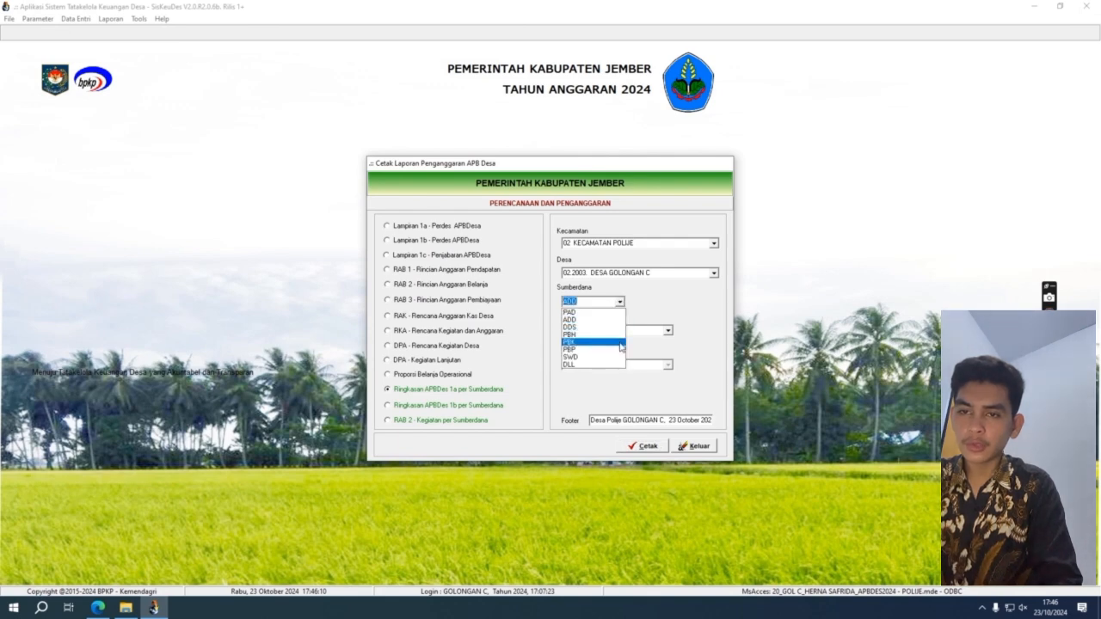
pyautogui.click(619, 342)
pyautogui.click(643, 448)
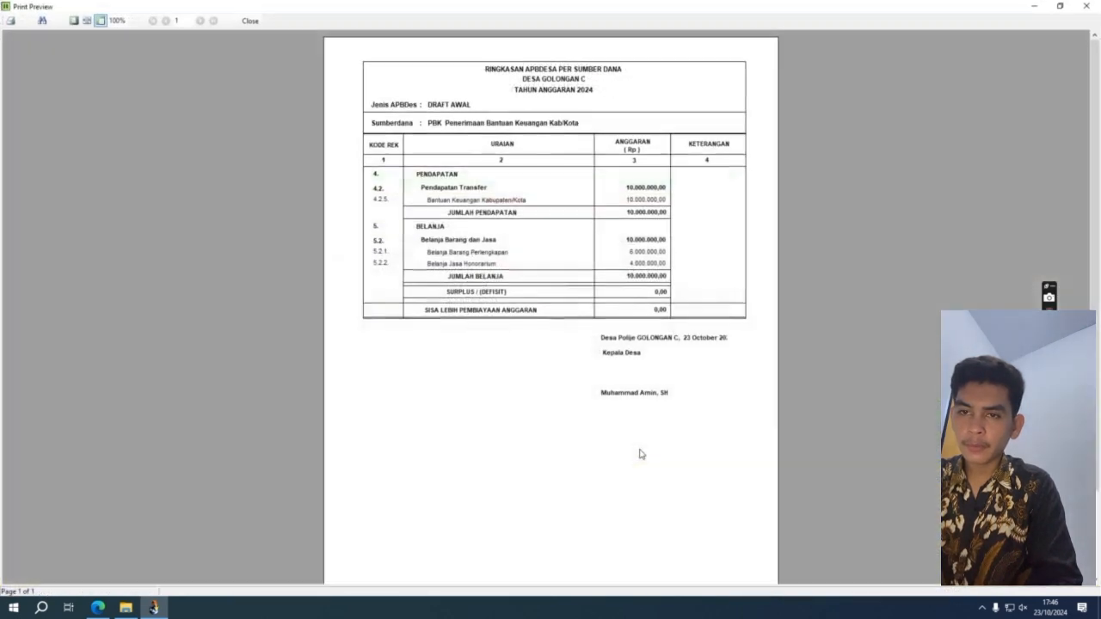
pyautogui.click(1099, 11)
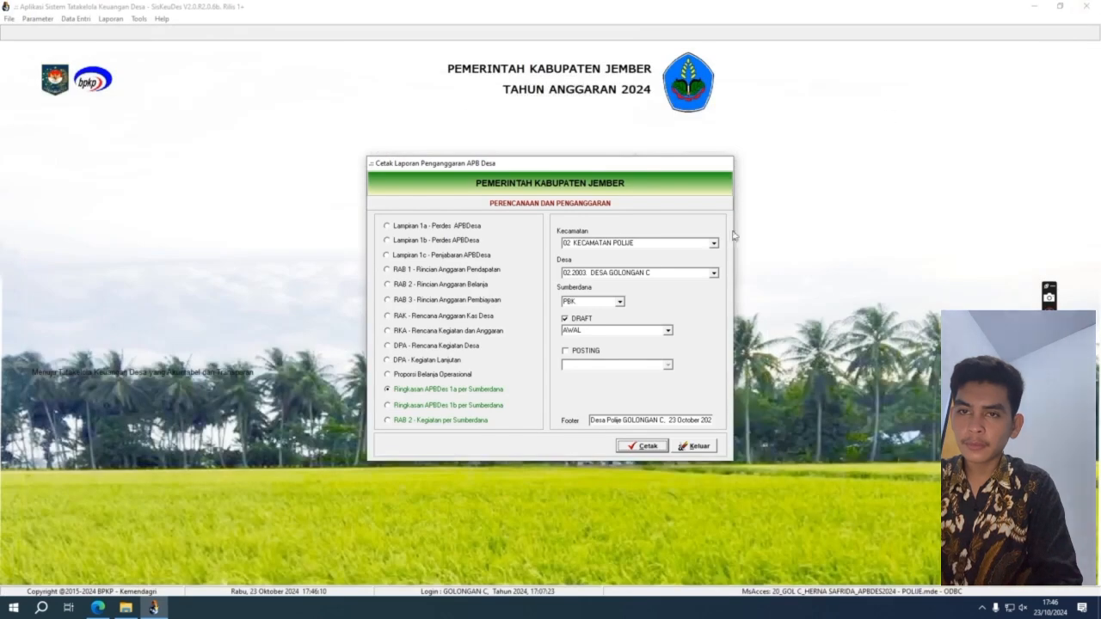
pyautogui.click(619, 303)
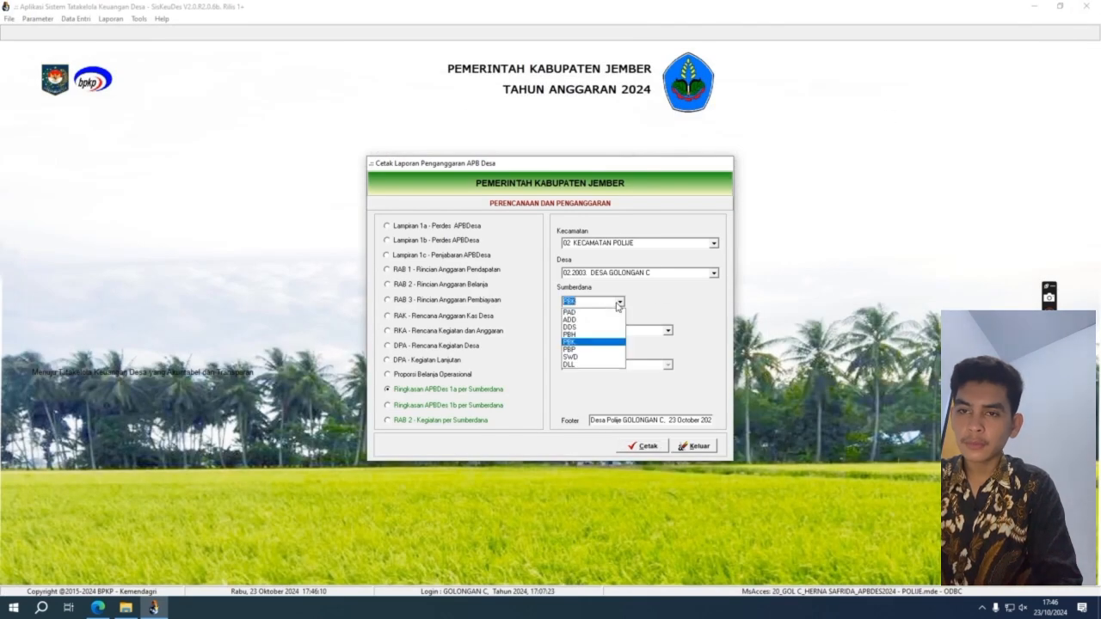
pyautogui.click(617, 354)
pyautogui.click(644, 446)
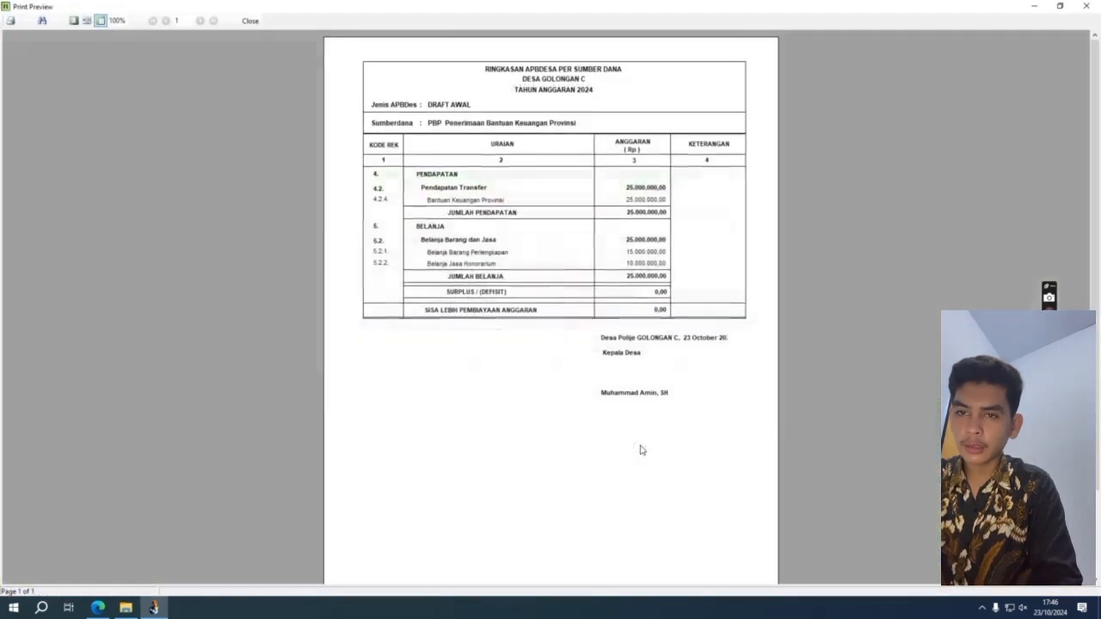
# Step: Try SWD, dismiss the no-matching-data message, and exit the Cetak Laporan dialog
pyautogui.click(1088, 7)
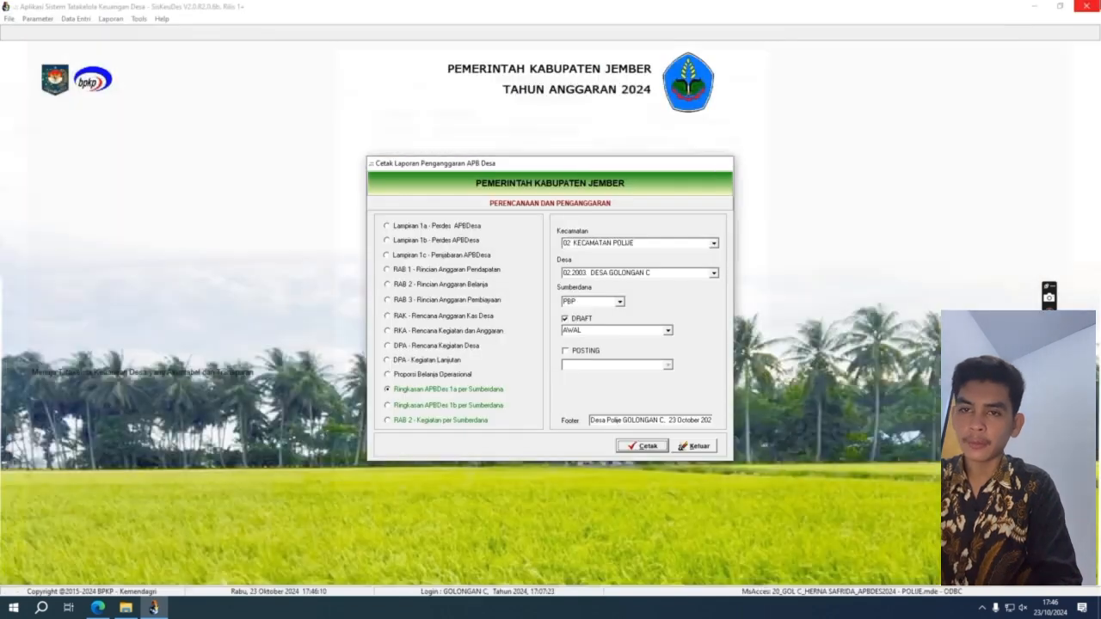
pyautogui.click(618, 303)
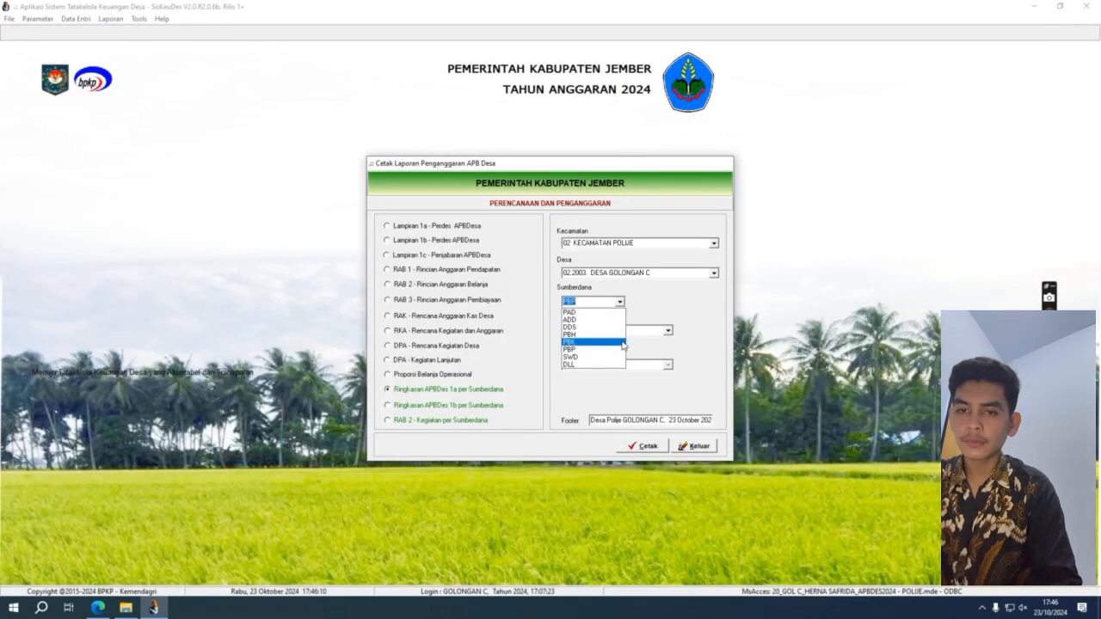
pyautogui.click(623, 362)
pyautogui.click(637, 447)
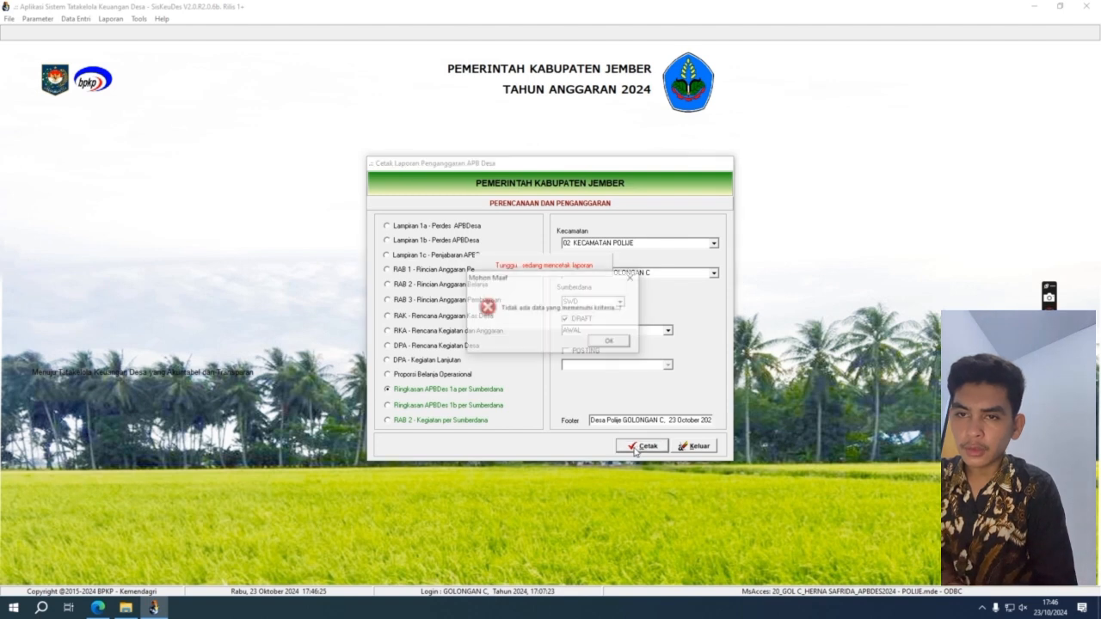
pyautogui.click(620, 342)
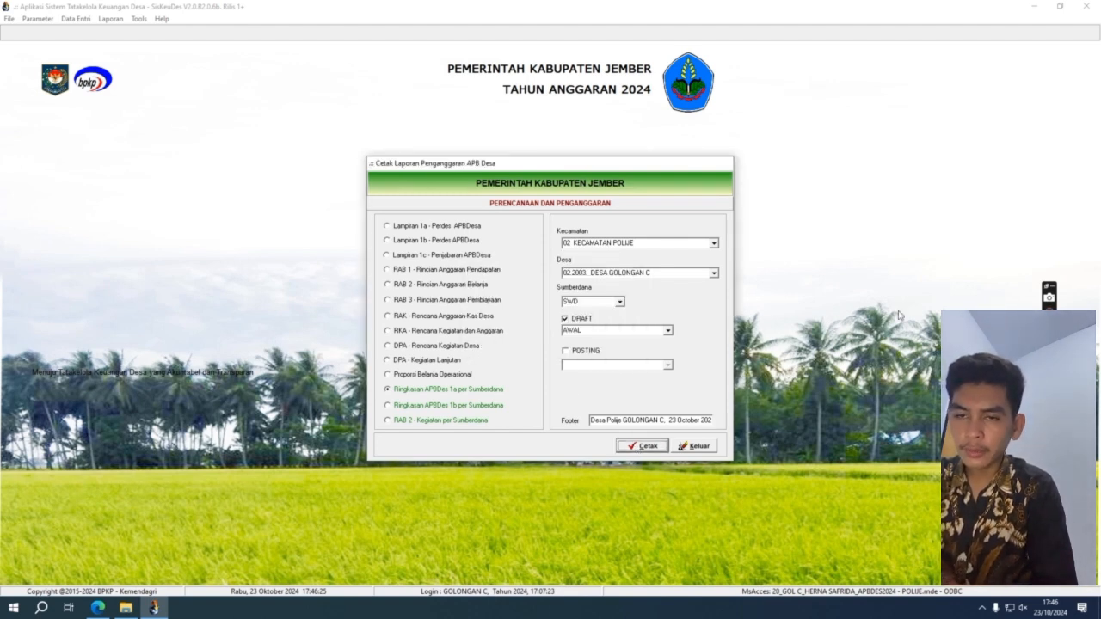
pyautogui.click(699, 447)
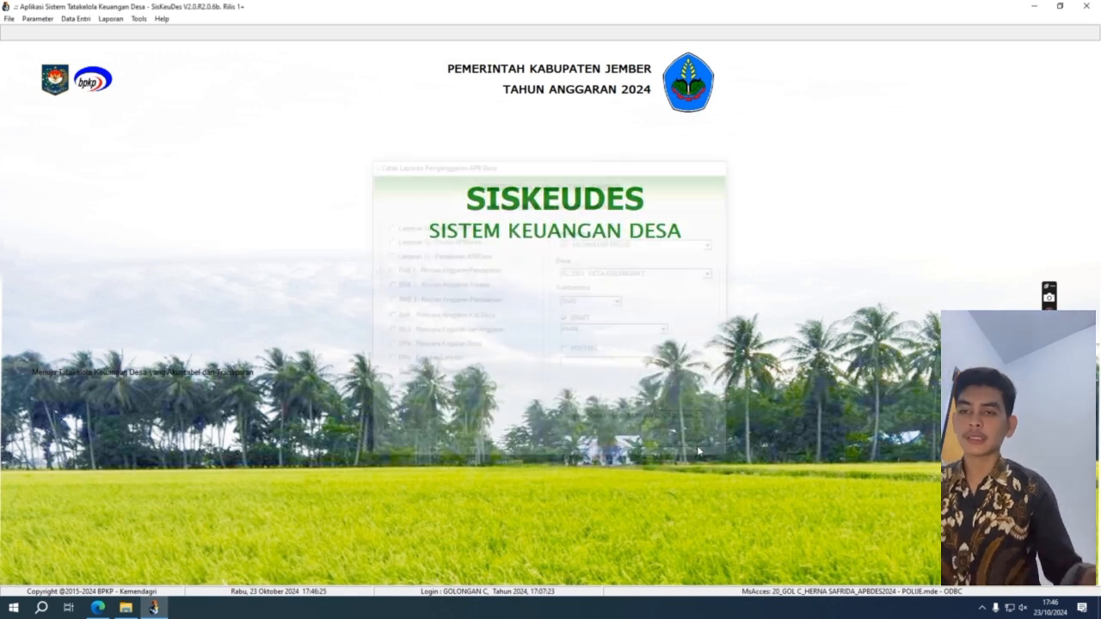